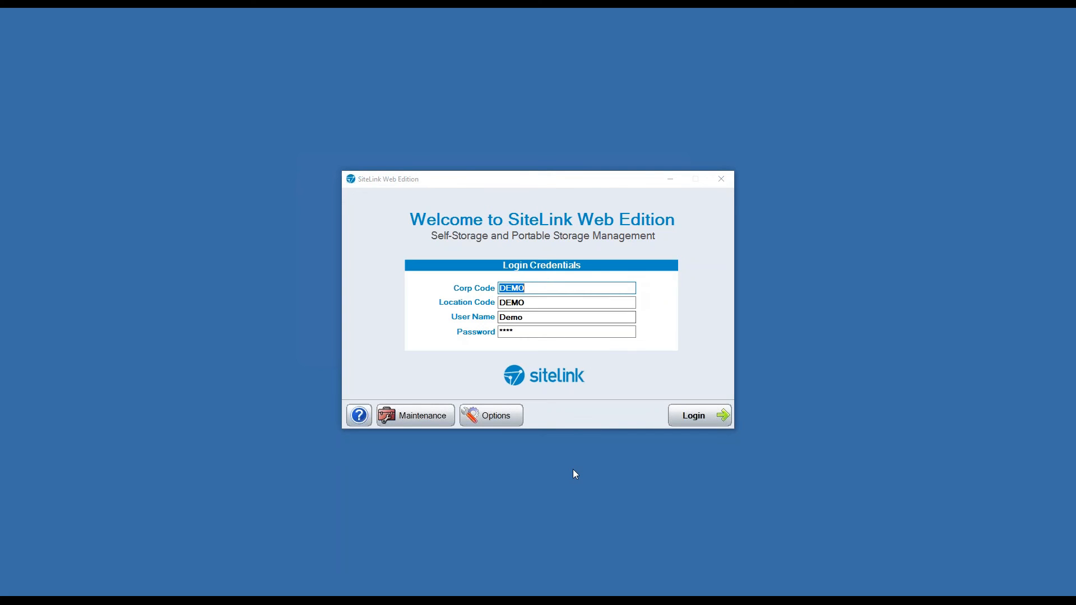
# Log in to the SiteLink DEMO site with the prefilled demo credentials.
pyautogui.click(694, 416)
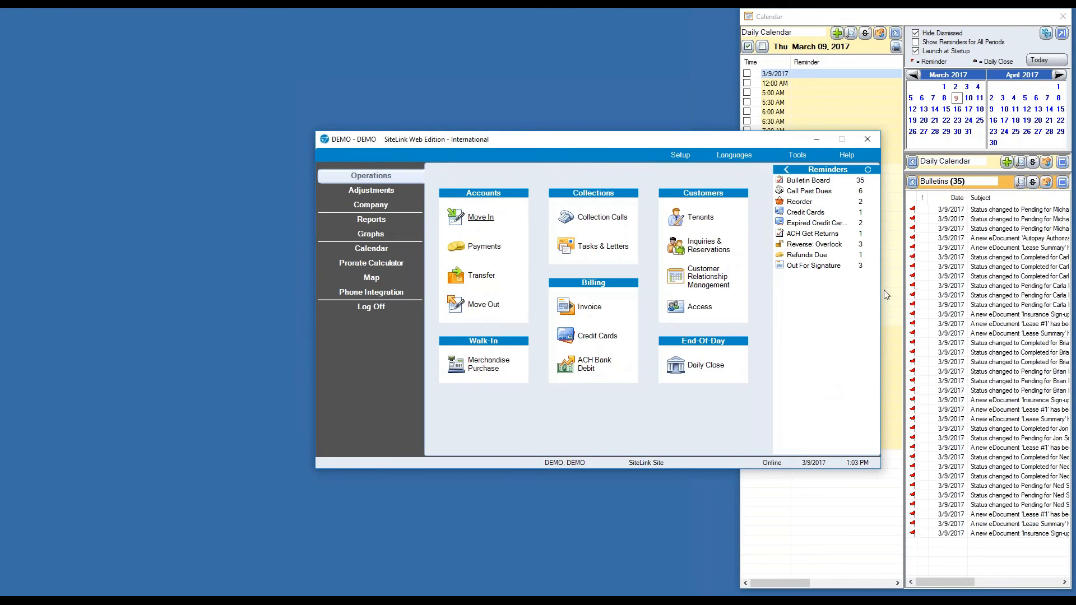
# Close the Calendar and bulletins window and dock the Reminders list into the left sidebar.
pyautogui.click(1062, 16)
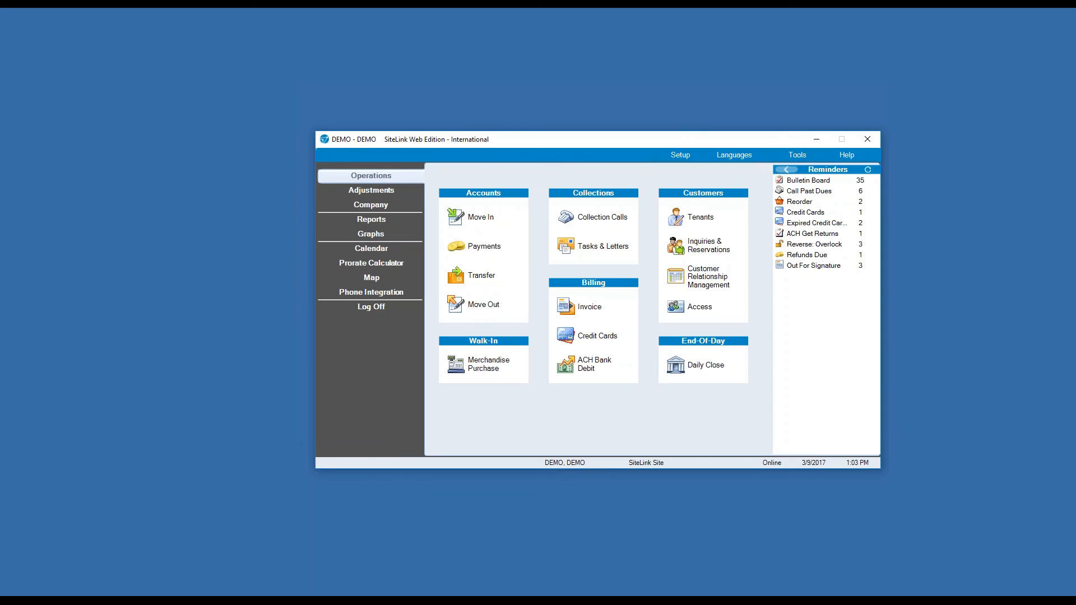
pyautogui.click(786, 169)
pyautogui.click(329, 318)
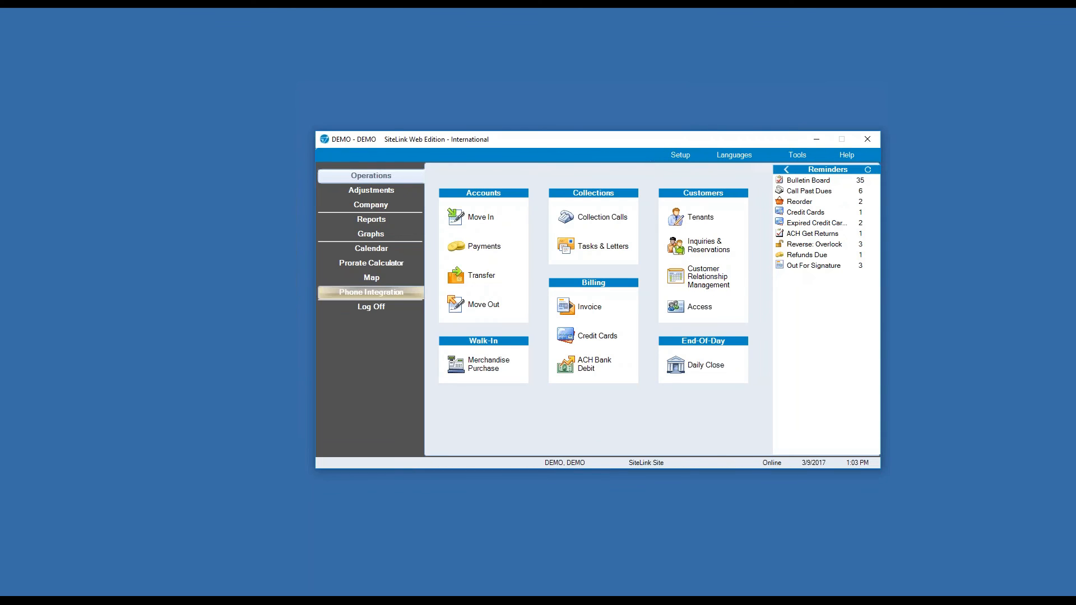
pyautogui.click(786, 169)
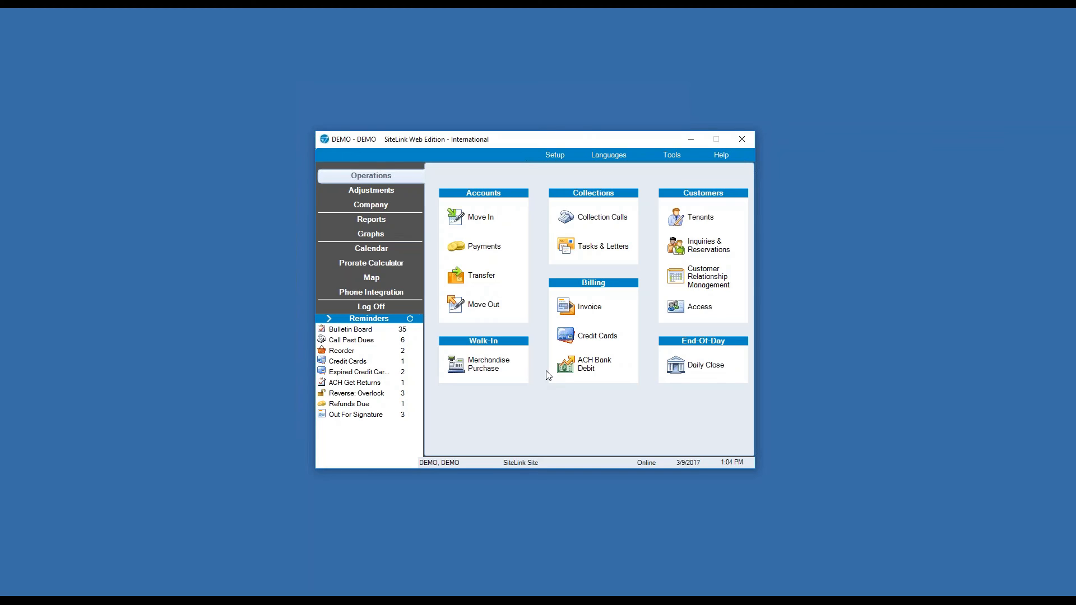
pyautogui.click(357, 360)
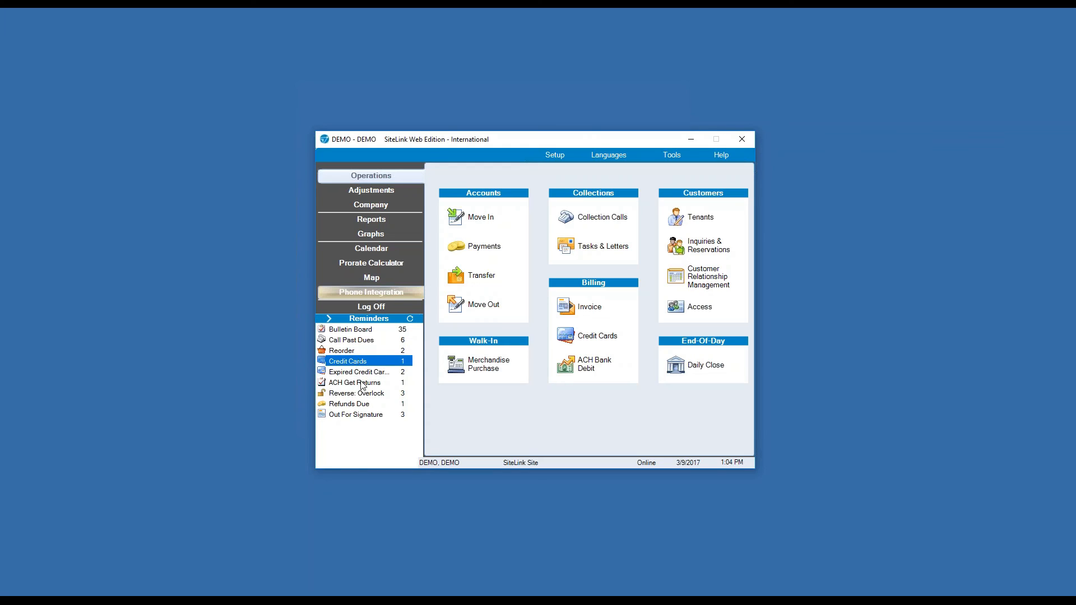
# Check the Expired Credit Cards reminder, then open Process Credit Cards from the Credit Cards reminder.
pyautogui.click(357, 373)
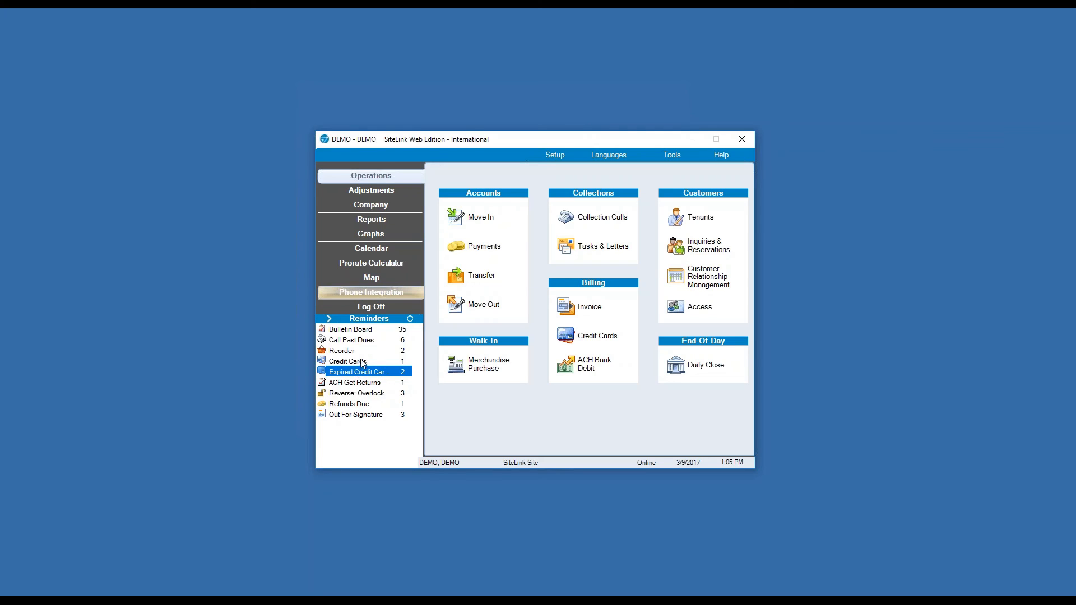
pyautogui.click(361, 361)
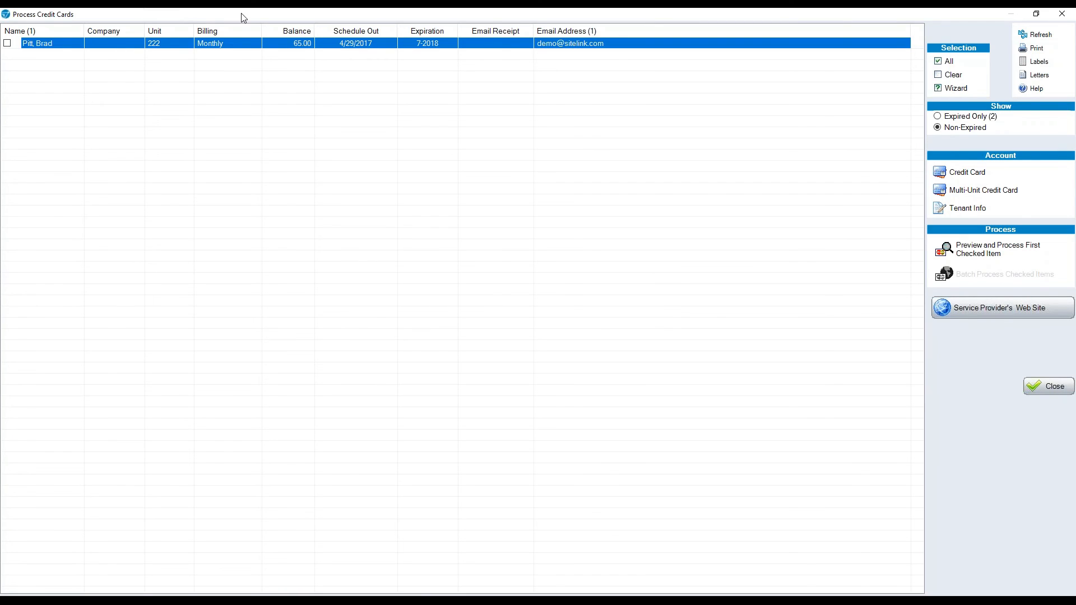
# Close the Process Credit Cards window and look over the Adjustments options.
pyautogui.click(1070, 12)
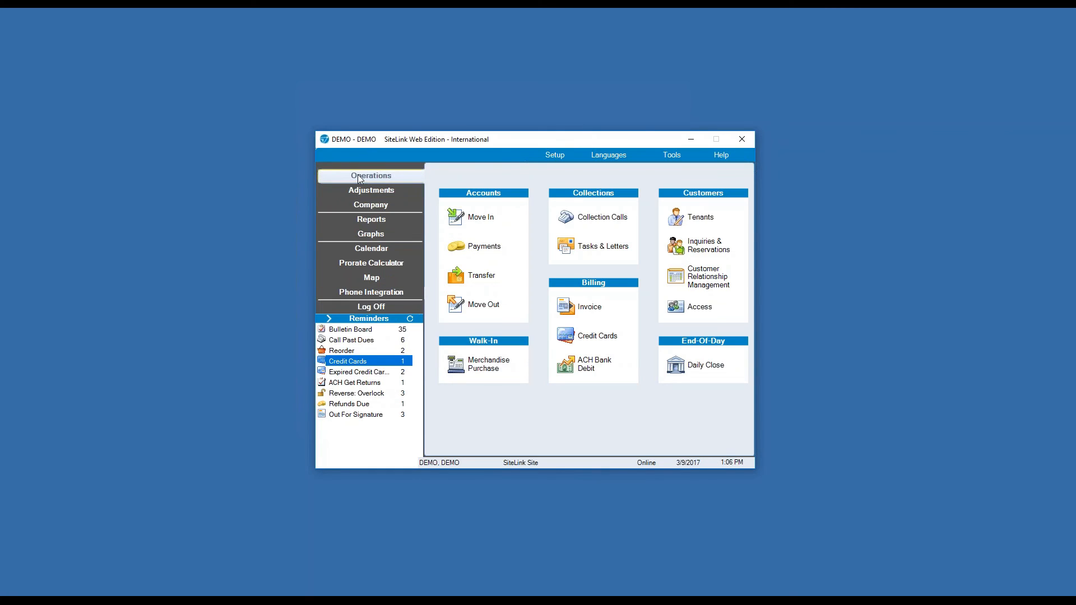
pyautogui.click(377, 190)
# Start a Move In from Operations and browse the 147 vacant units in Select Unit.
pyautogui.click(377, 205)
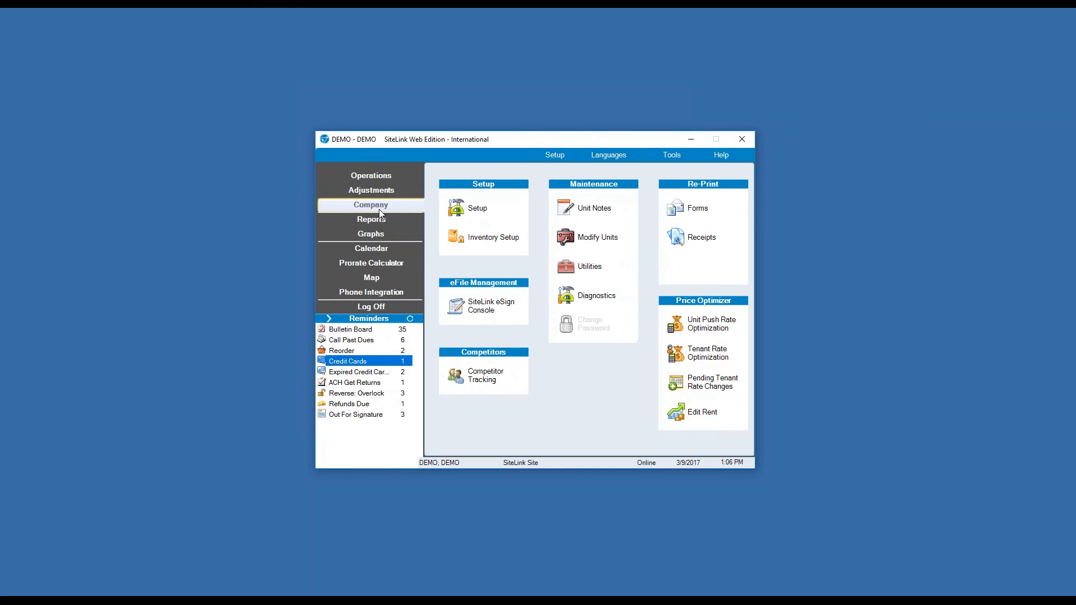
pyautogui.click(367, 176)
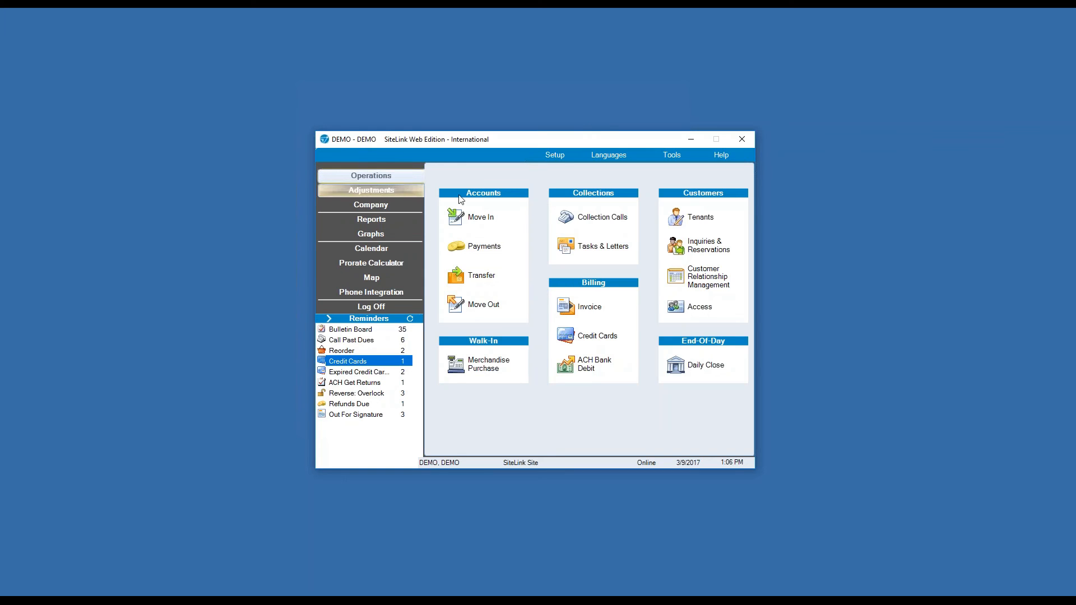
pyautogui.click(486, 221)
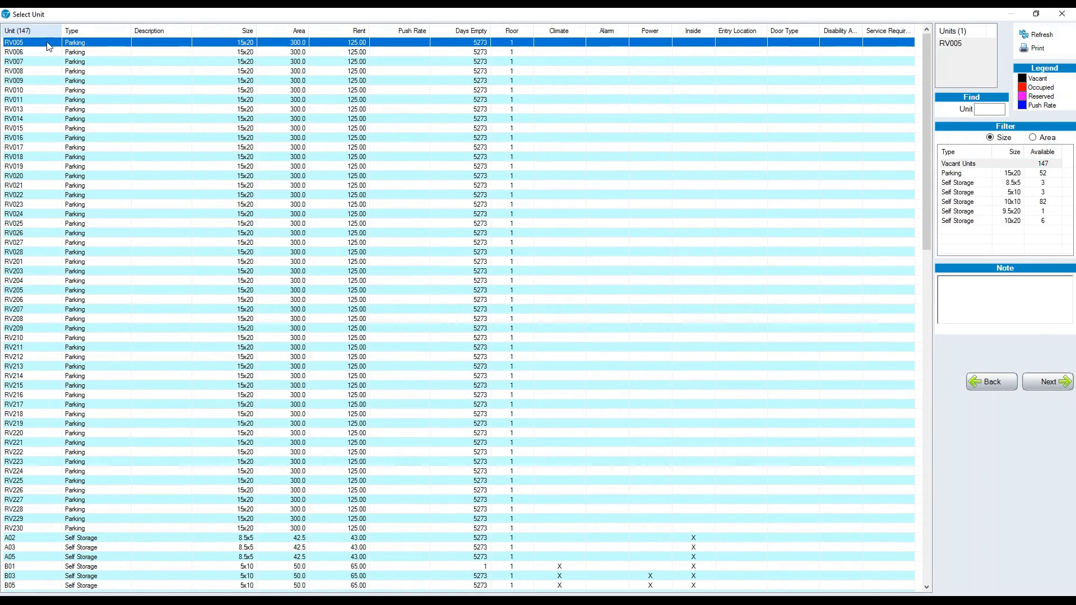
pyautogui.scroll(-2, 277, 141)
pyautogui.scroll(-14, 278, 139)
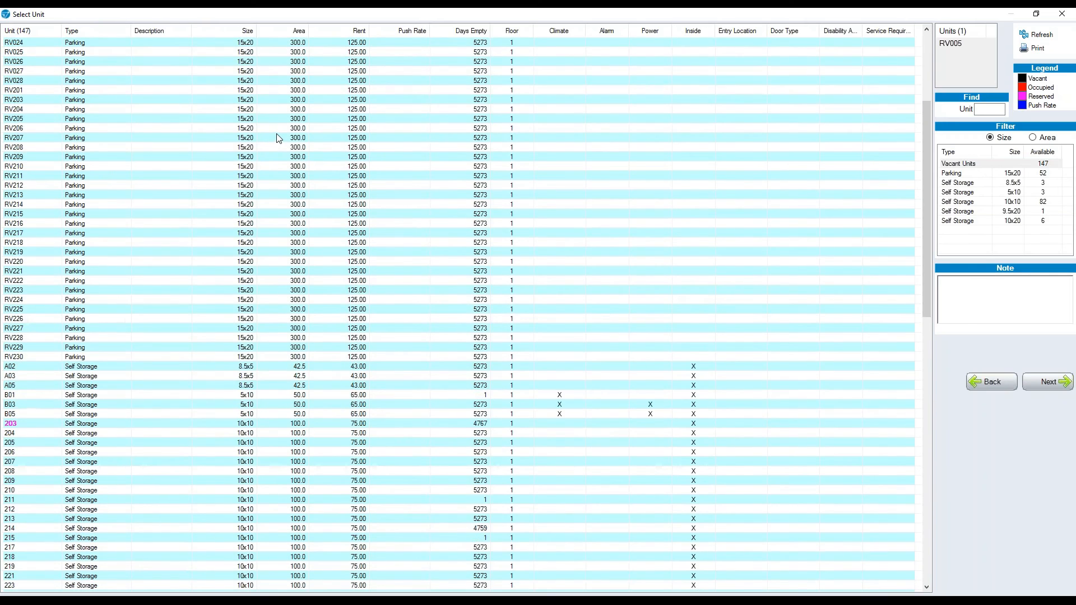
pyautogui.scroll(-14, 276, 134)
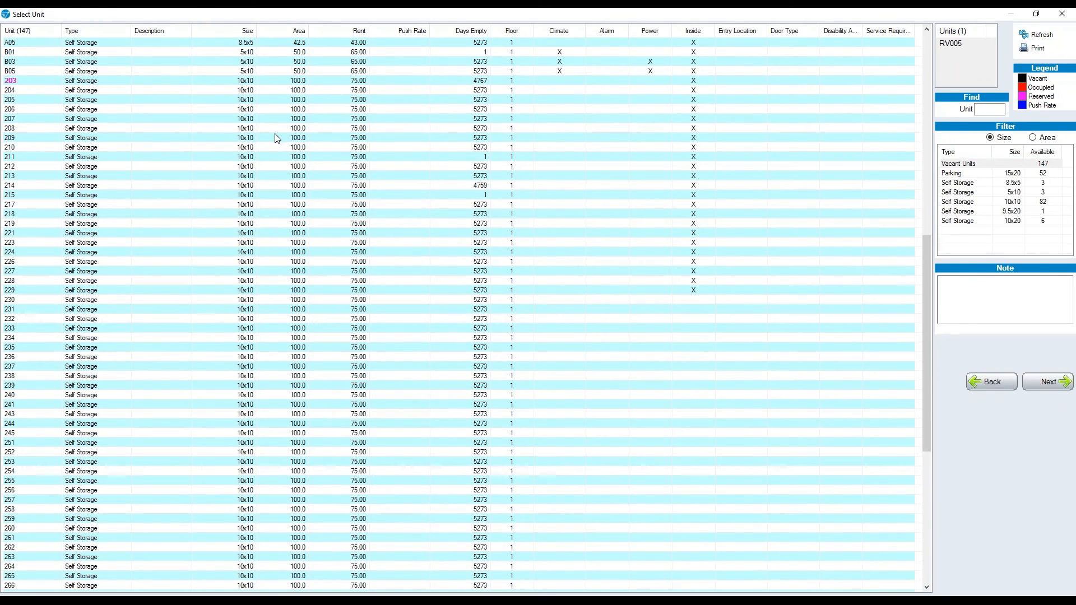
pyautogui.scroll(9, 276, 137)
pyautogui.scroll(19, 277, 140)
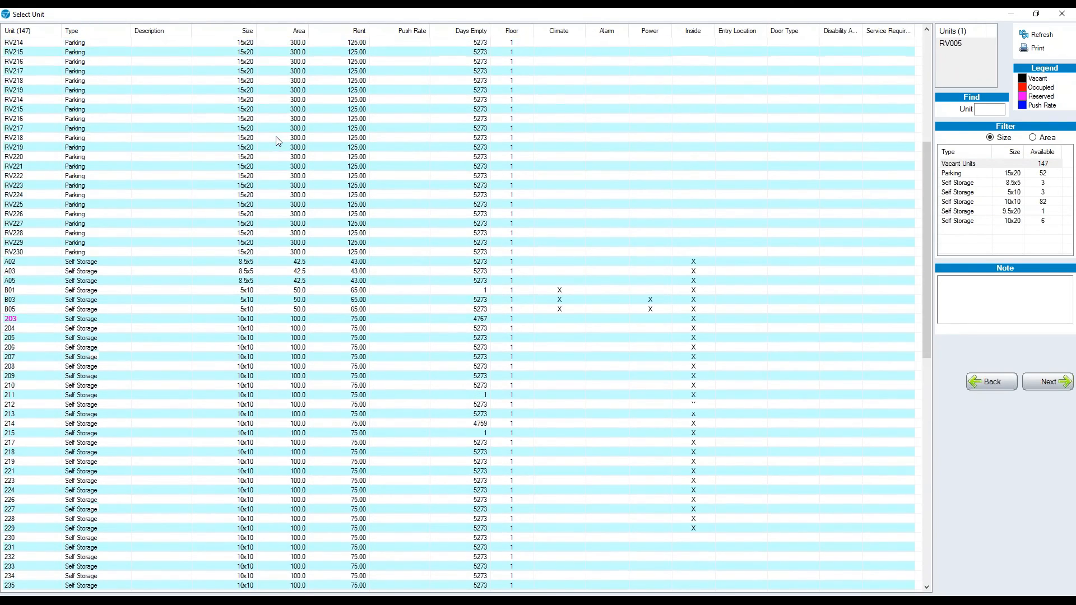
pyautogui.click(1020, 35)
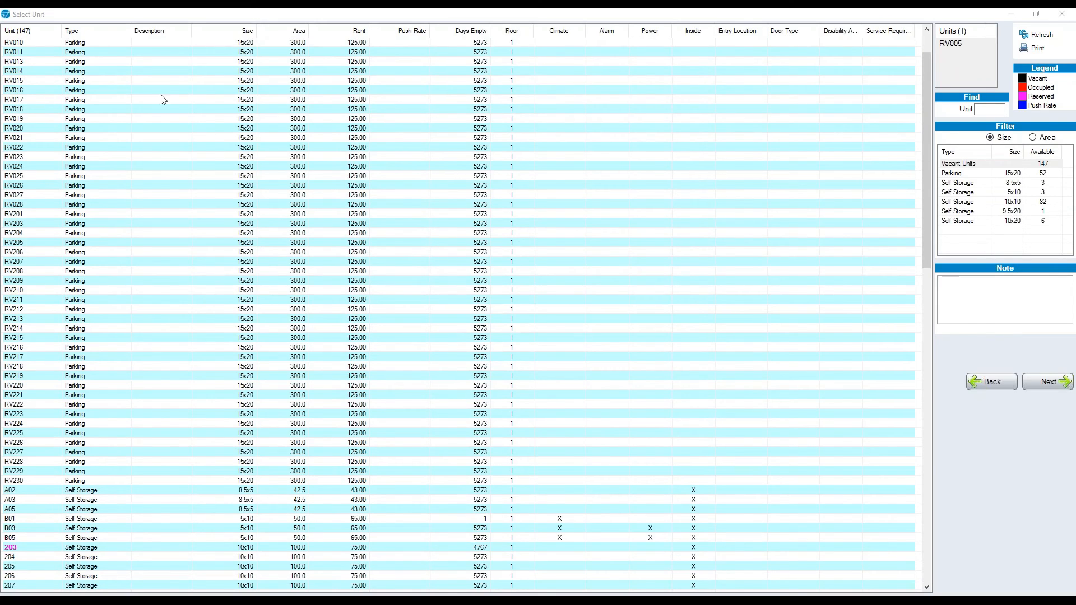
pyautogui.scroll(-6, 159, 120)
pyautogui.scroll(-13, 168, 130)
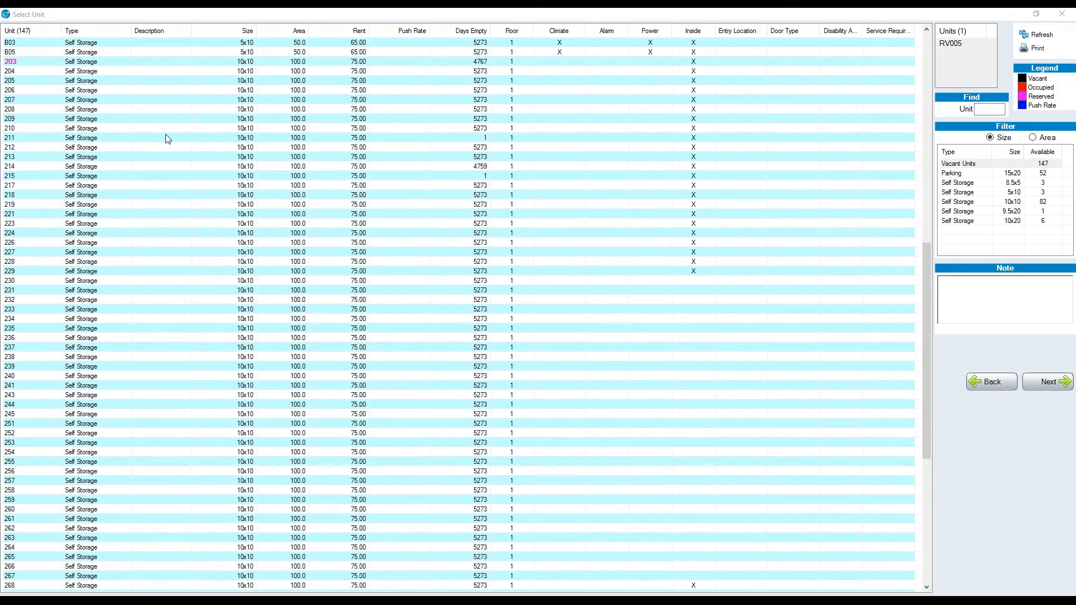
pyautogui.scroll(10, 169, 143)
pyautogui.scroll(10, 170, 144)
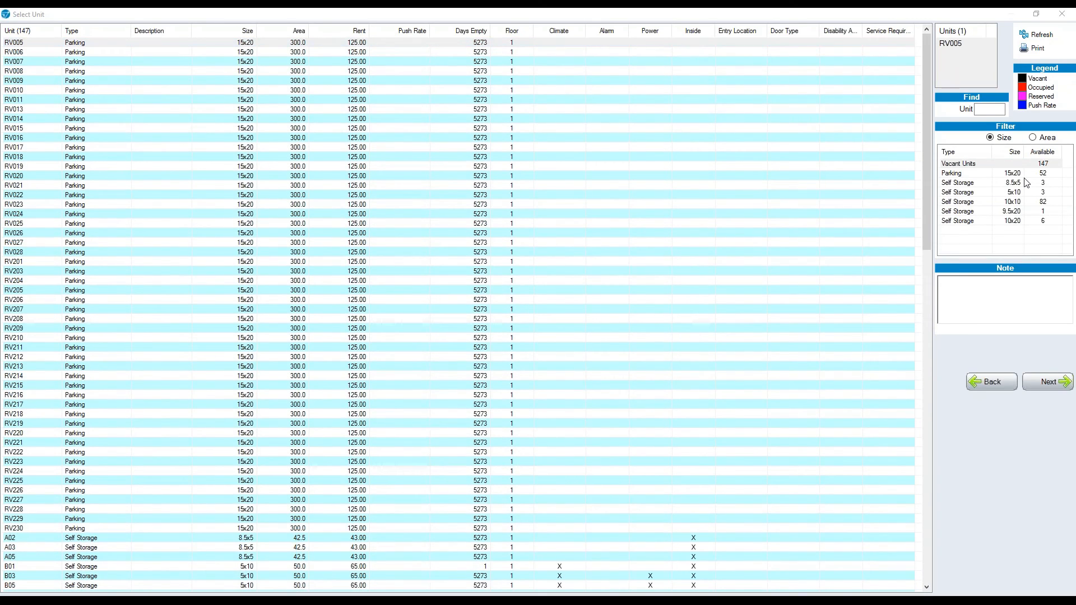
# Filter the units to Self Storage 5x10 and choose unit B01 for the move-in.
pyautogui.click(1023, 192)
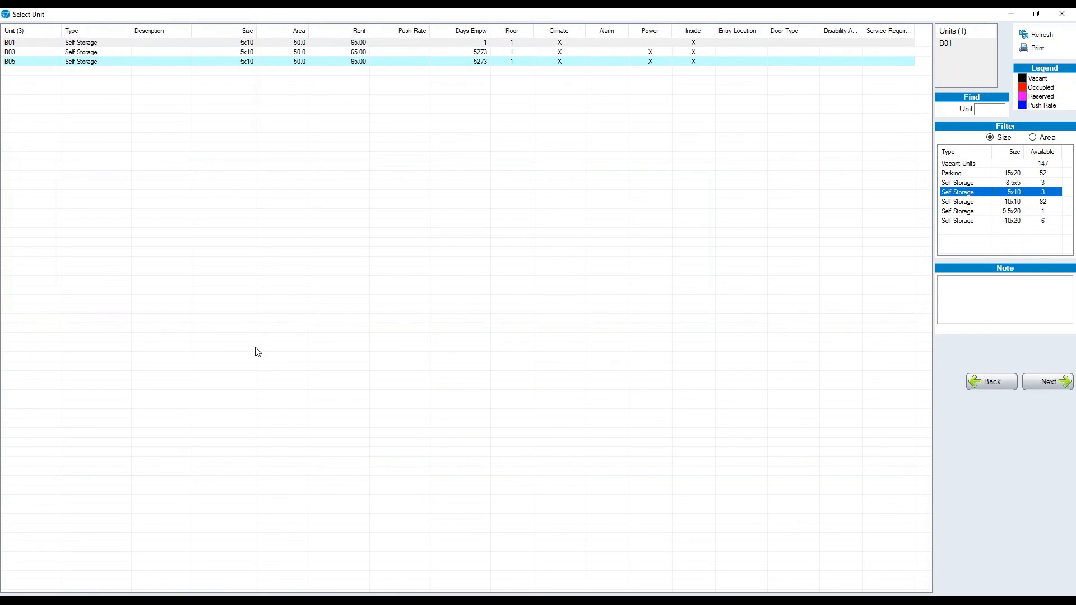
pyautogui.click(990, 164)
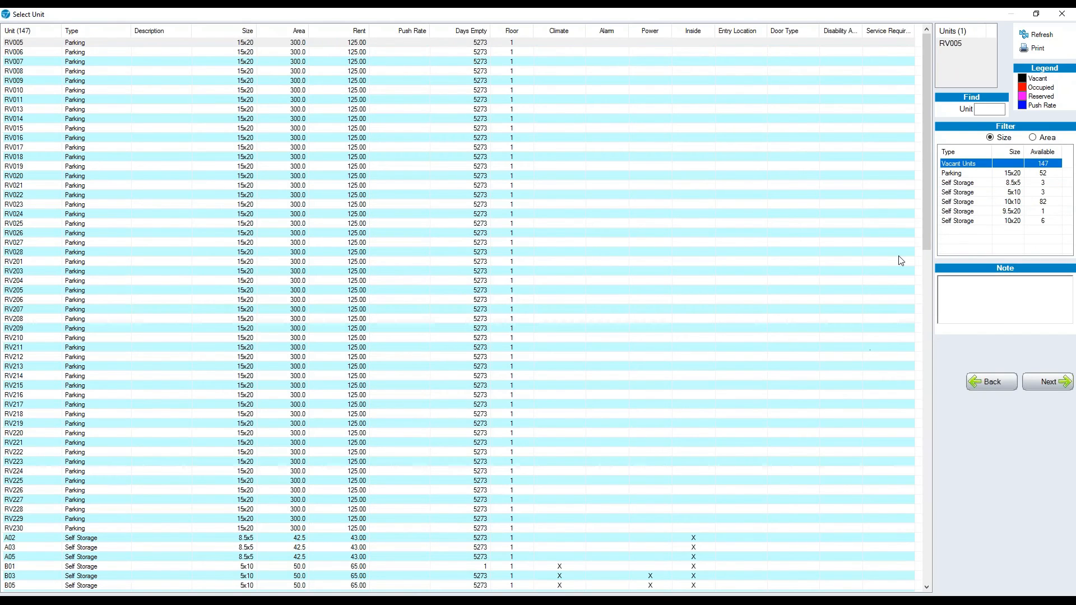
pyautogui.click(996, 192)
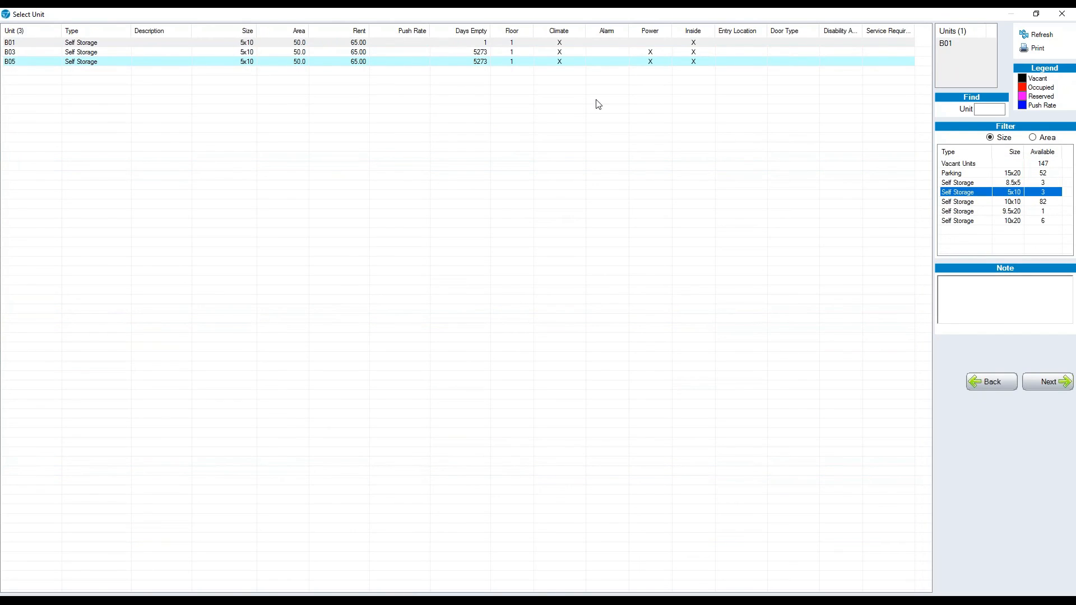
pyautogui.doubleClick(499, 44)
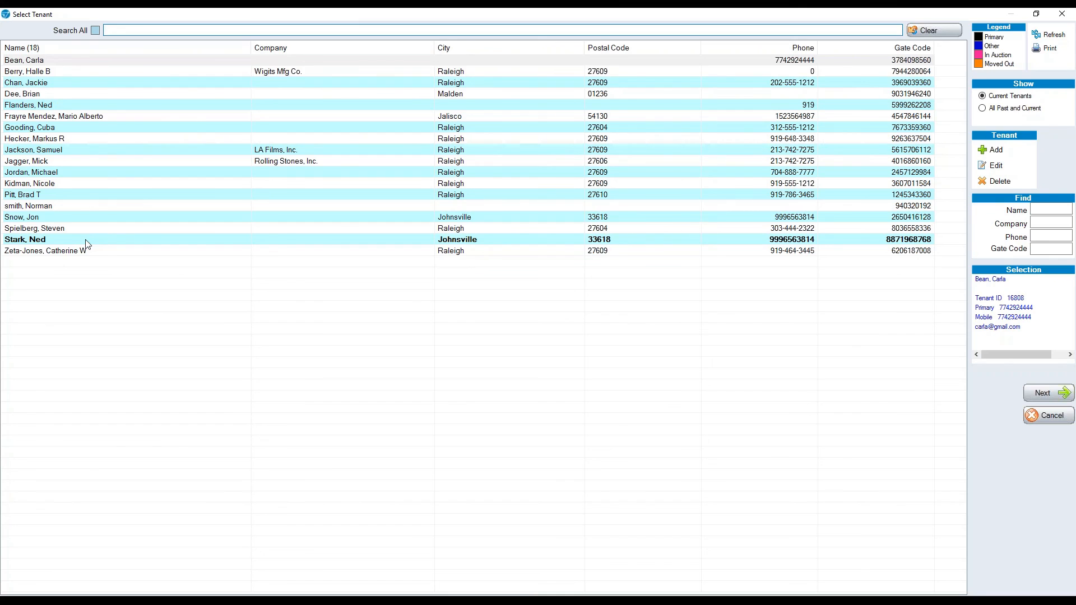
# Show all past and current tenants, search them by name, then begin adding a new tenant.
pyautogui.click(37, 95)
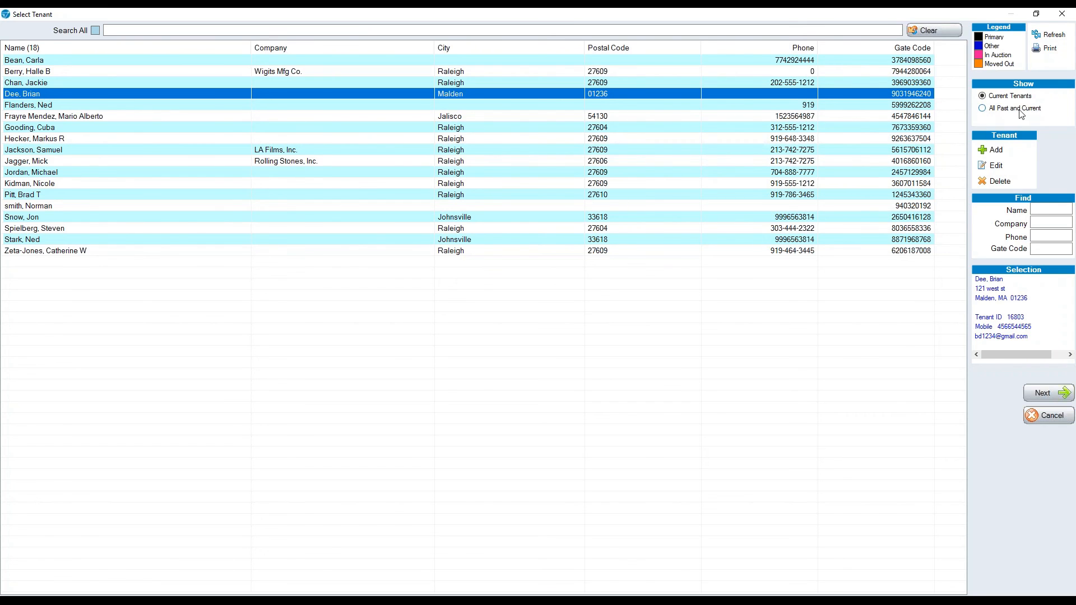
pyautogui.click(985, 110)
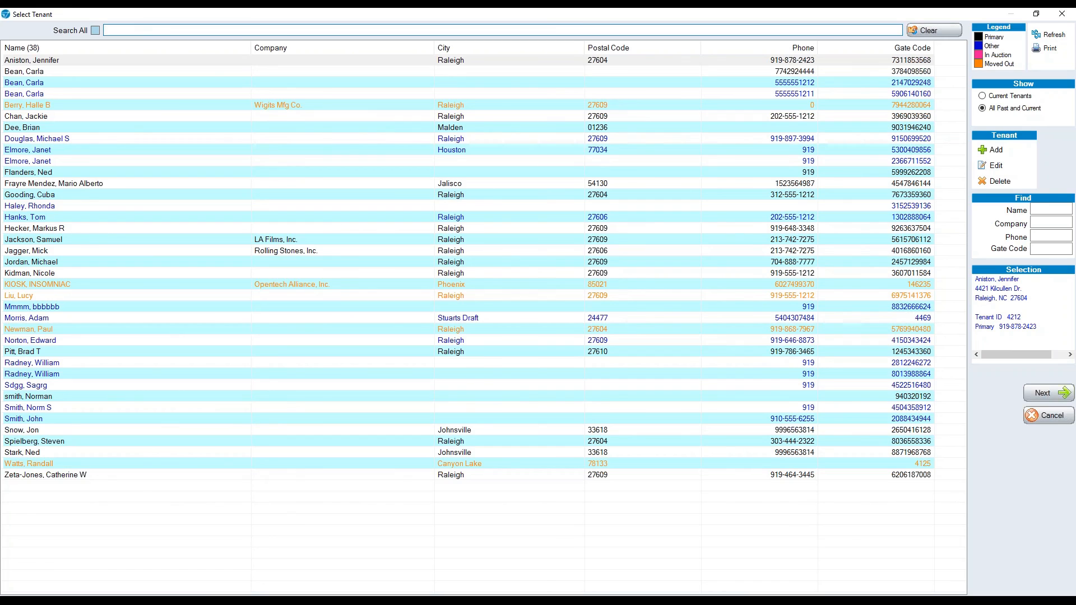
pyautogui.write('paul')
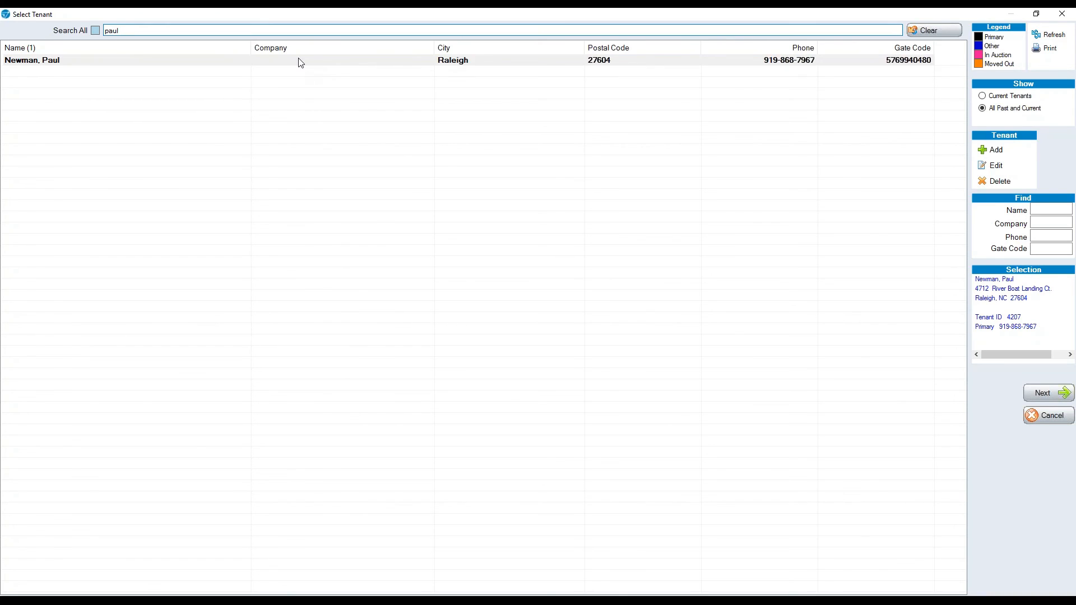
pyautogui.click(997, 149)
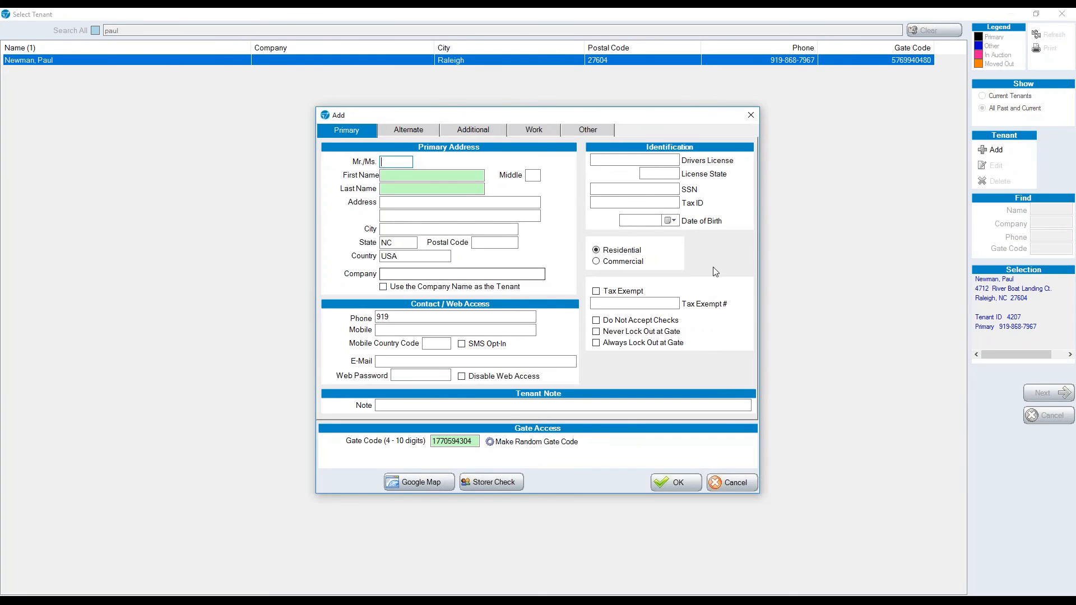
# Enter 'Test' as the new tenant's first and last name and save the record.
pyautogui.click(762, 128)
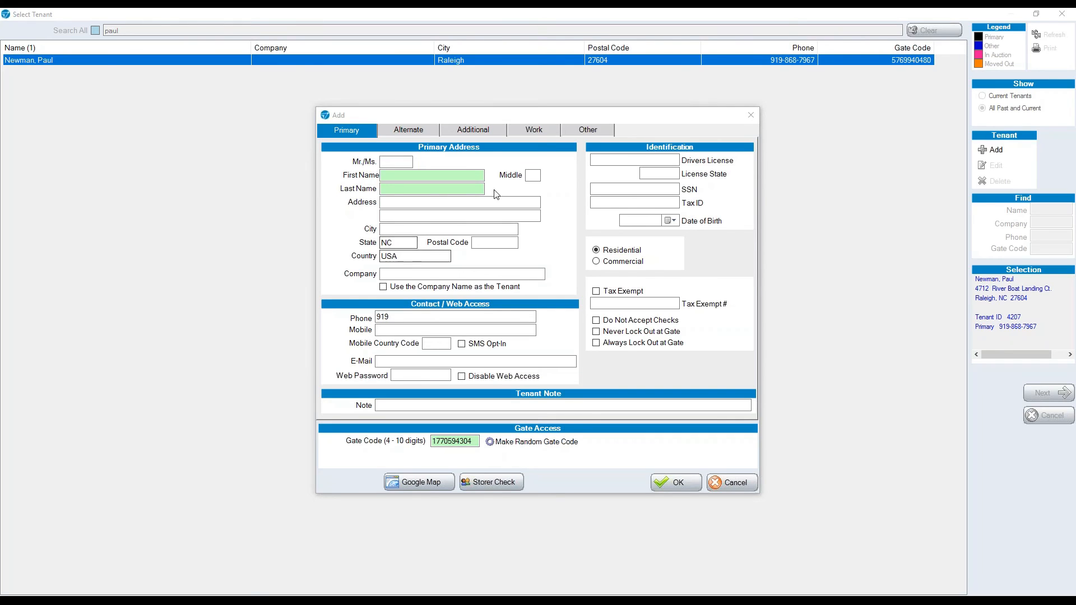
pyautogui.click(425, 175)
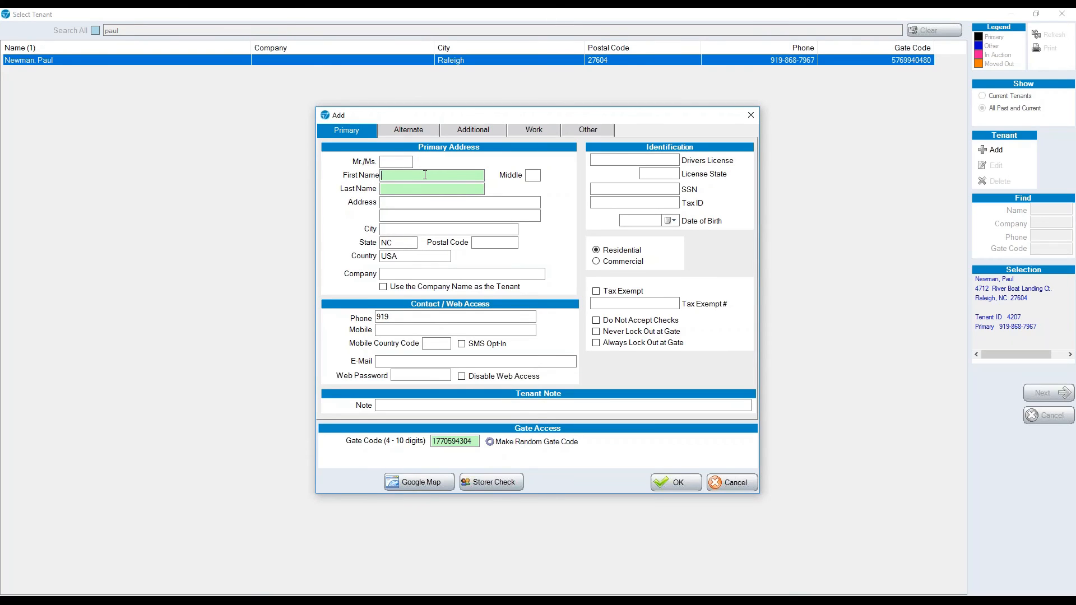
pyautogui.write('Testr')
pyautogui.click(445, 193)
pyautogui.write('Test')
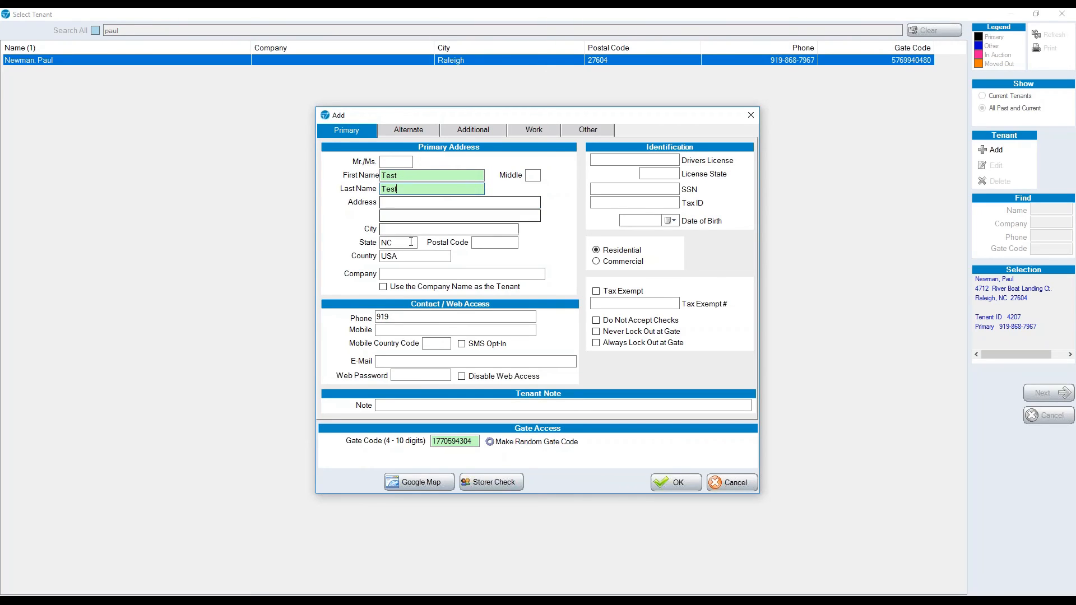
pyautogui.click(676, 482)
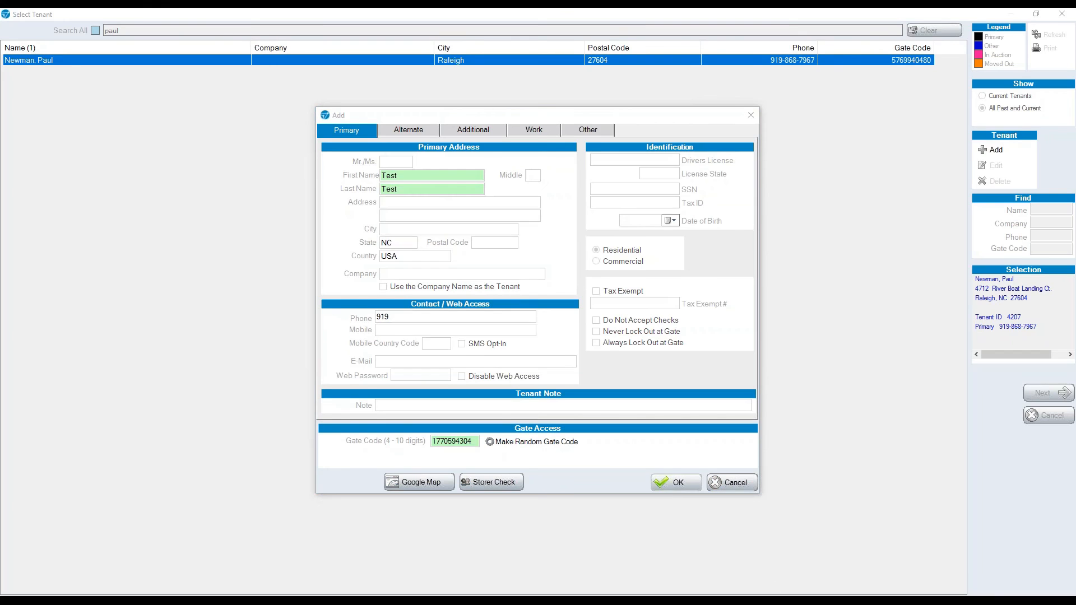
# Confirm adding tenant Test, Test and toggle Send an Invoice off and back on.
pyautogui.click(515, 332)
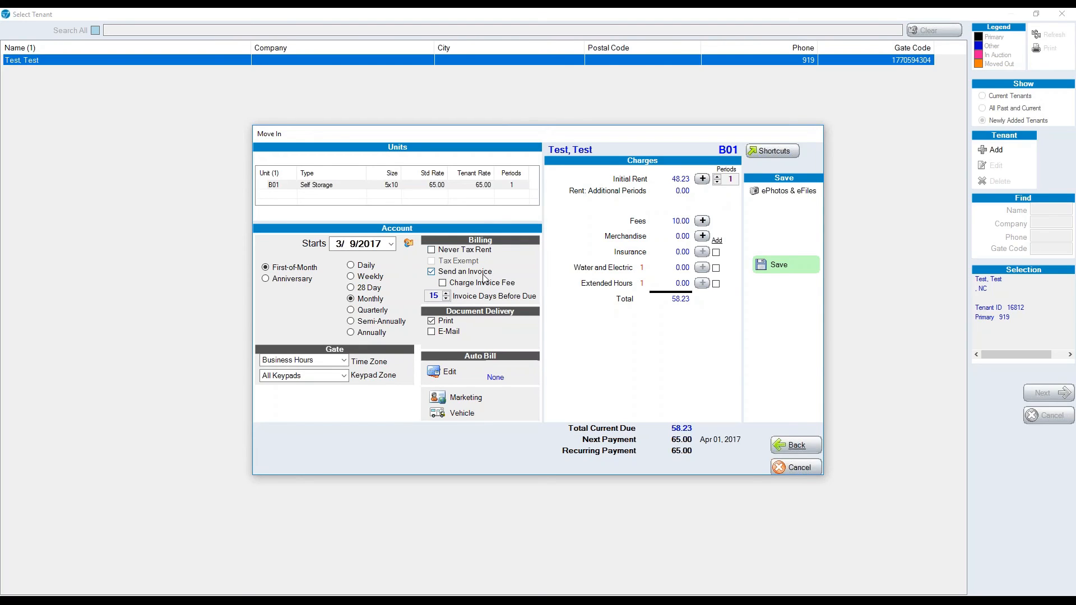
pyautogui.click(431, 271)
pyautogui.click(431, 272)
pyautogui.click(431, 321)
pyautogui.click(432, 332)
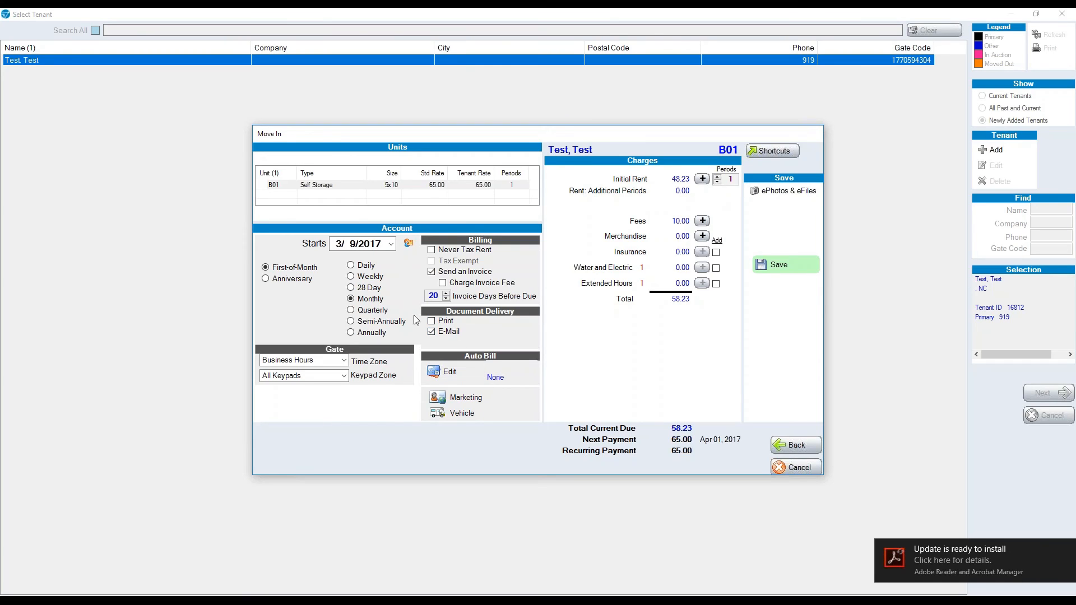
pyautogui.click(436, 322)
pyautogui.click(438, 331)
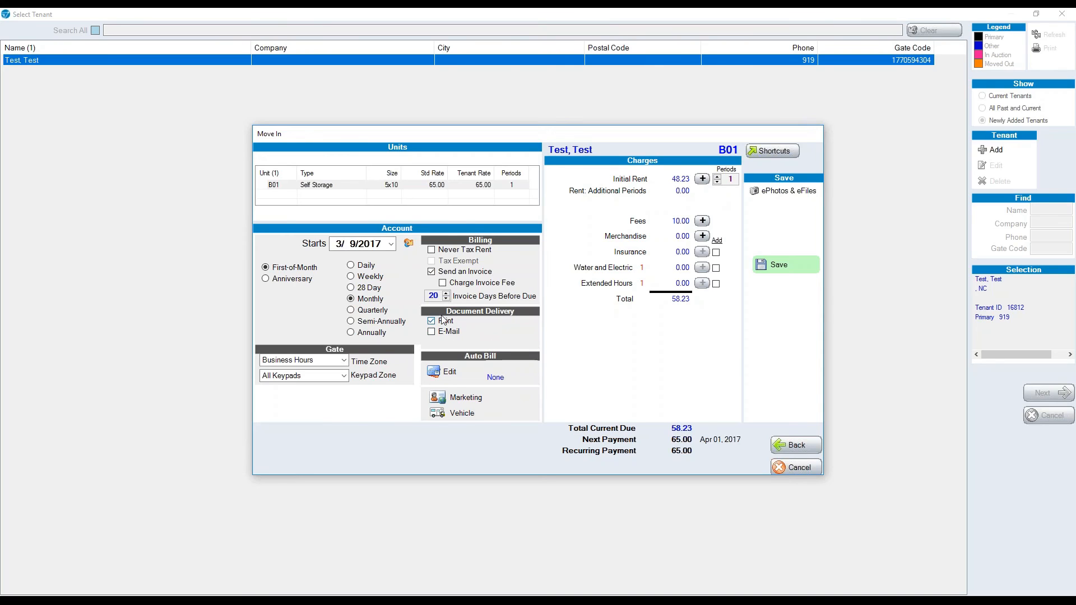
# Open the Automatic Billing settings for unit B01's move-in via Auto Bill Edit.
pyautogui.click(447, 373)
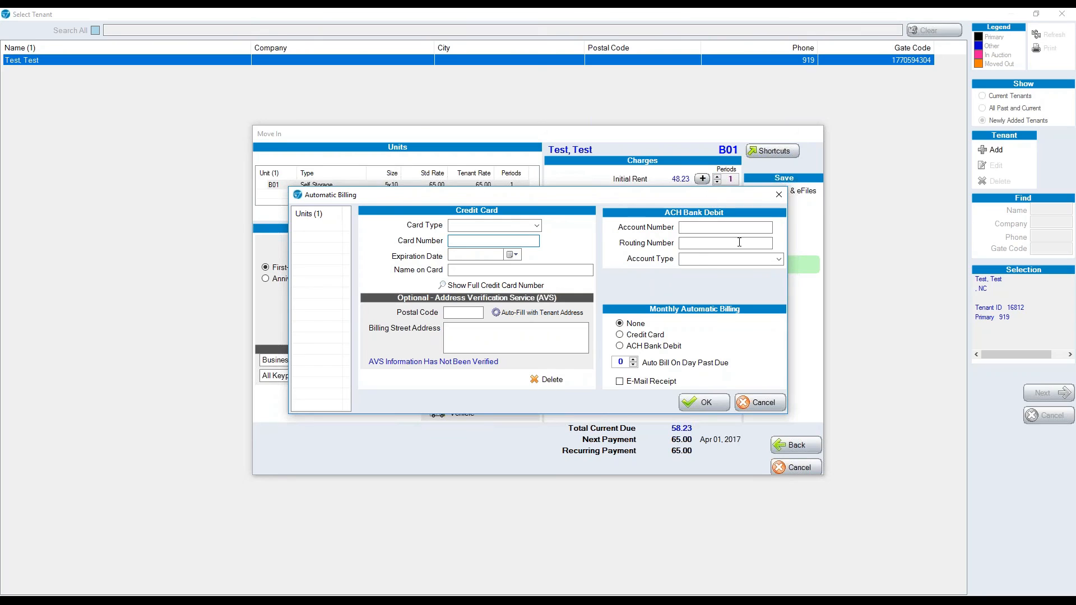
# View the blank Marketing questionnaire for the move-in, then cancel out of it.
pyautogui.click(471, 406)
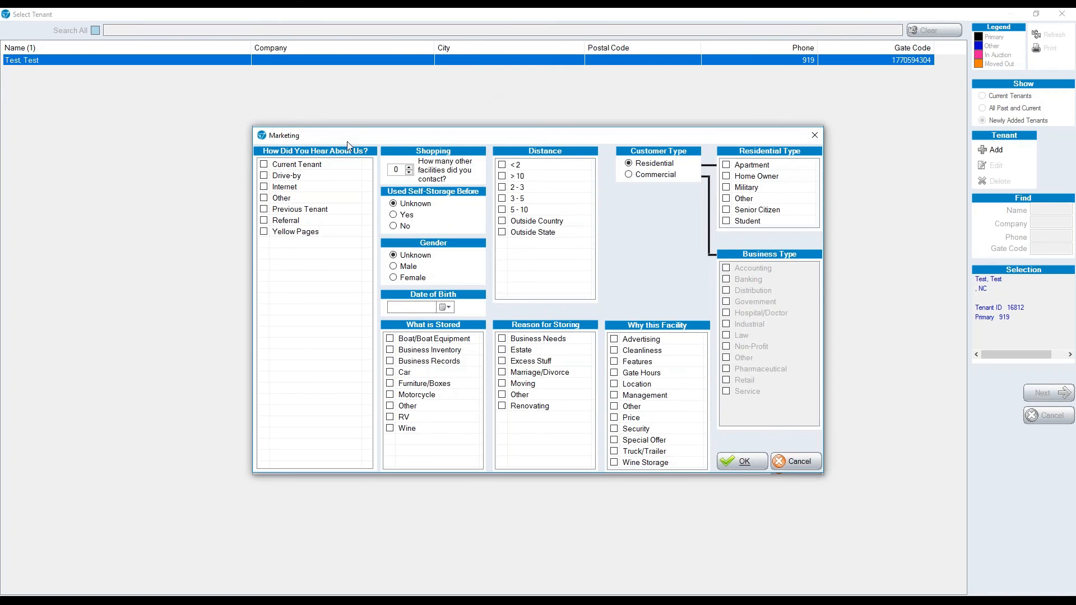
pyautogui.click(797, 460)
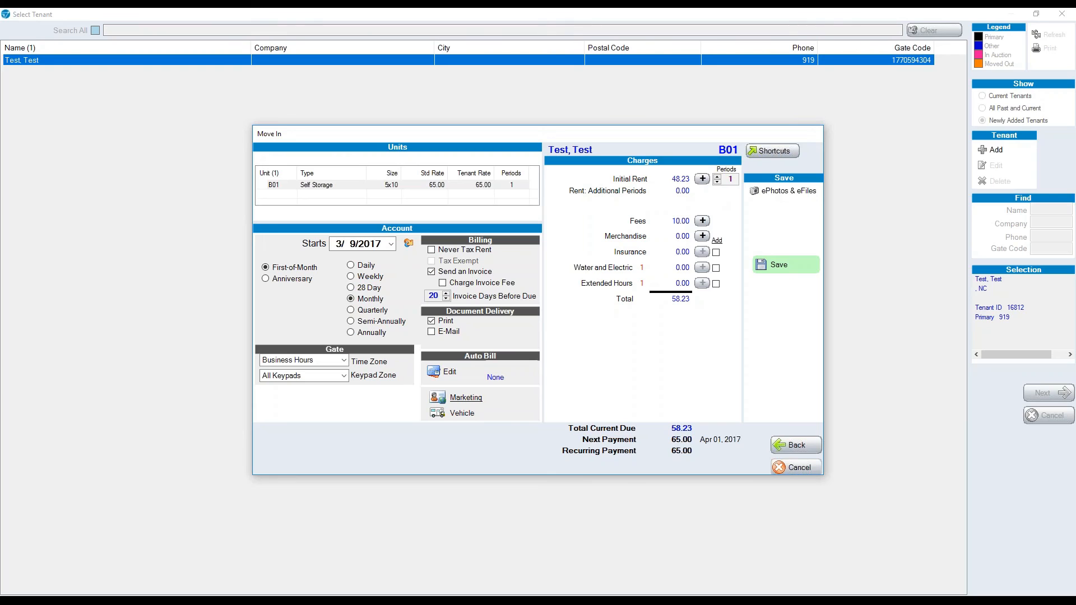
# Apply the 7th Month Free discount plan to unit B01's rent over 7 periods.
pyautogui.click(702, 179)
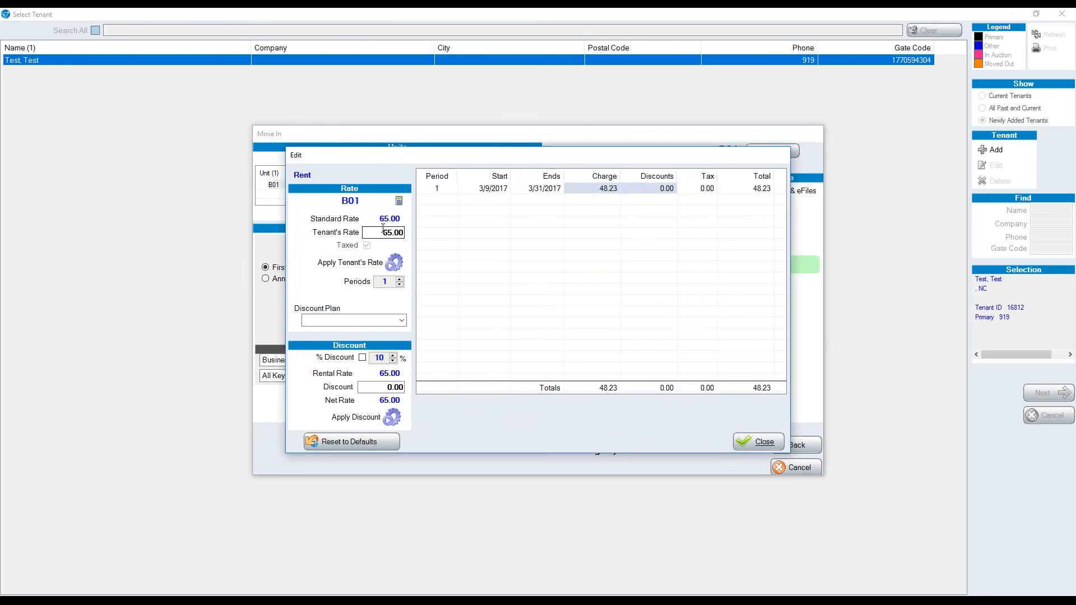
pyautogui.moveTo(382, 229); pyautogui.dragTo(421, 236)
pyautogui.click(401, 320)
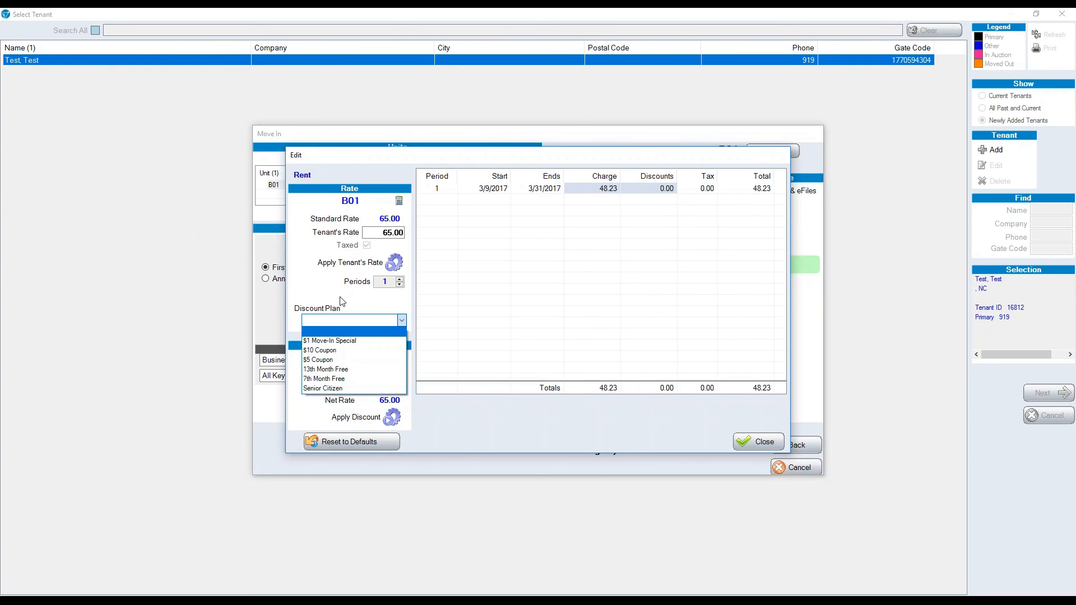
pyautogui.click(338, 379)
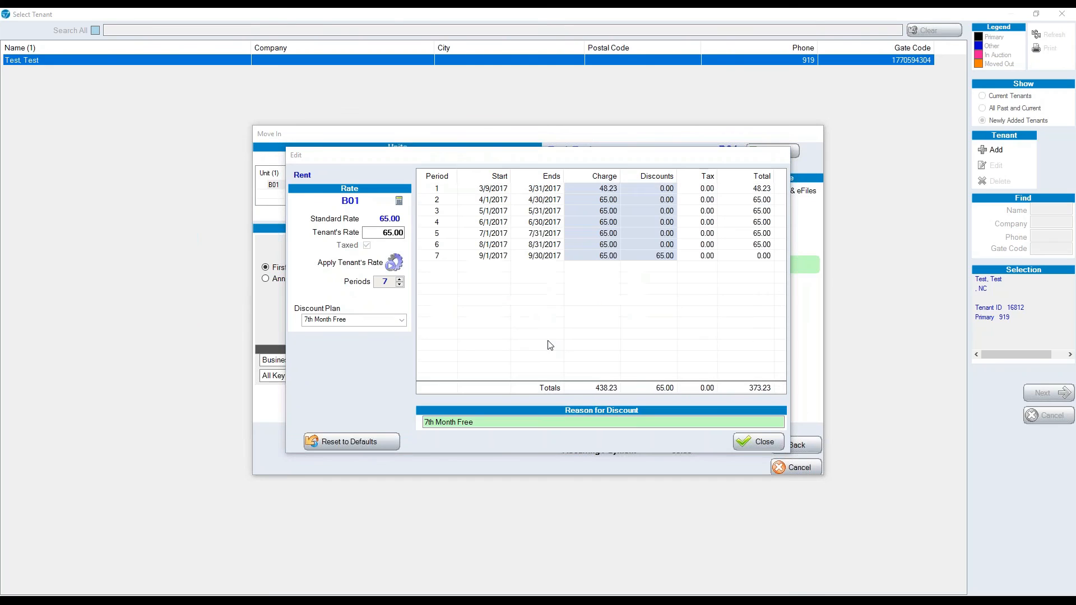
pyautogui.click(552, 338)
pyautogui.click(656, 256)
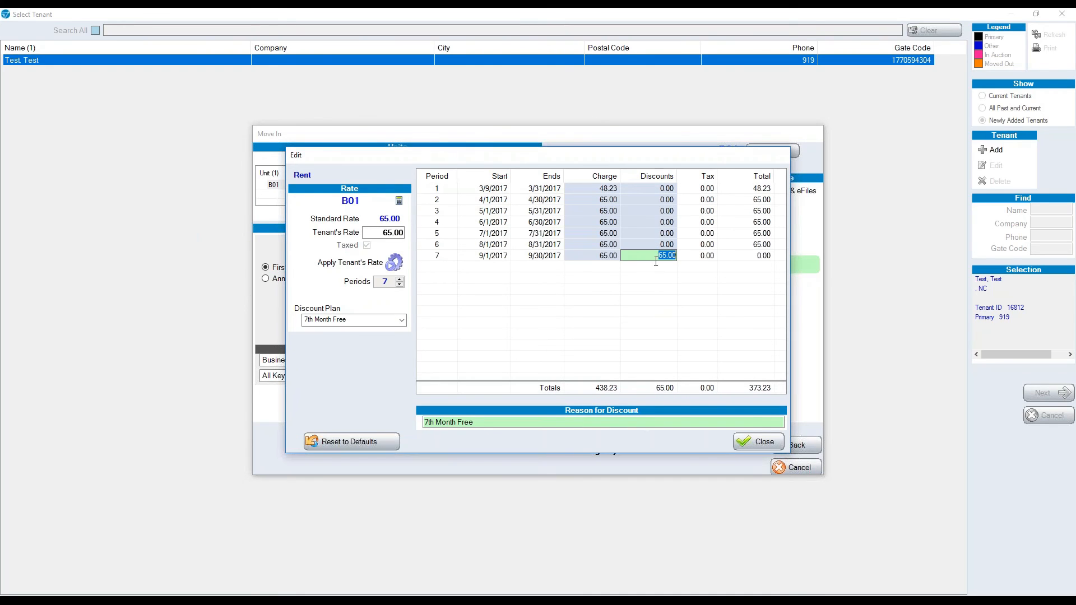
pyautogui.click(761, 443)
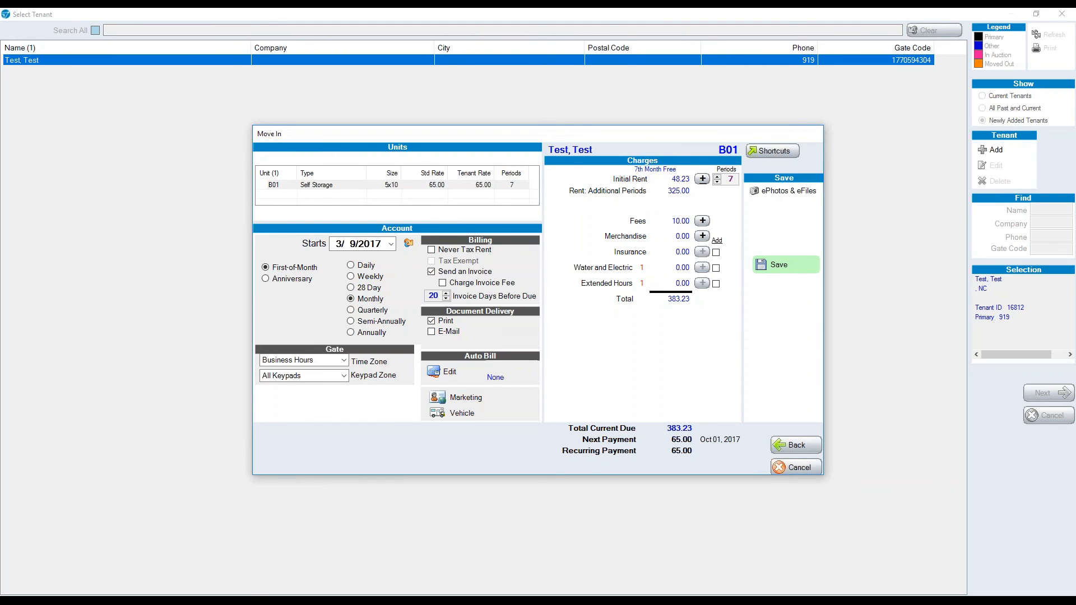
# Add Damprid Refills (2.07) to the move-in, raising total due to 385.30, then go to Payments.
pyautogui.click(703, 235)
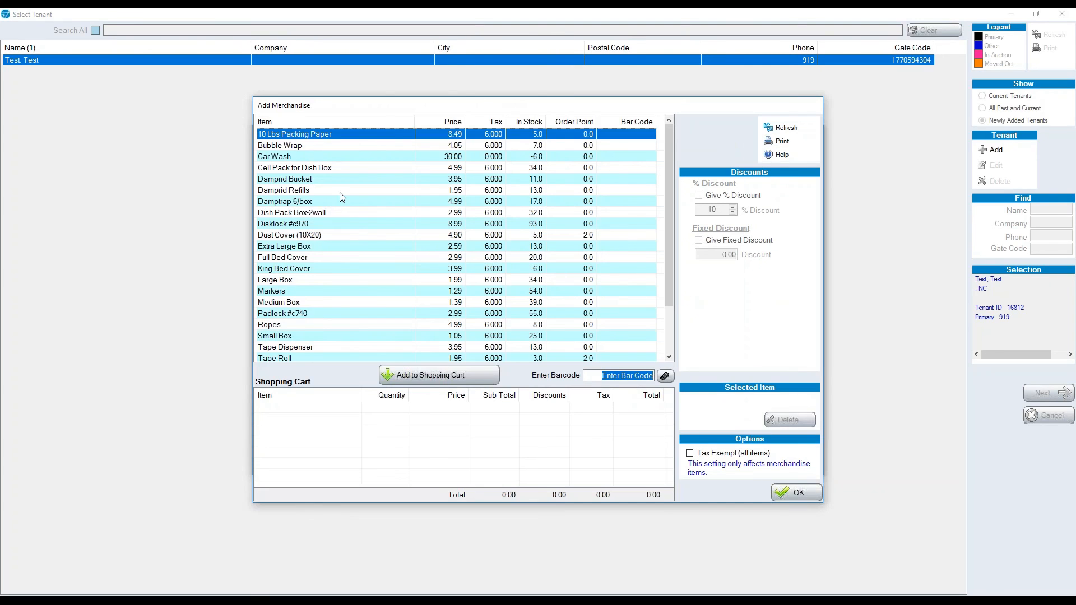
pyautogui.doubleClick(340, 191)
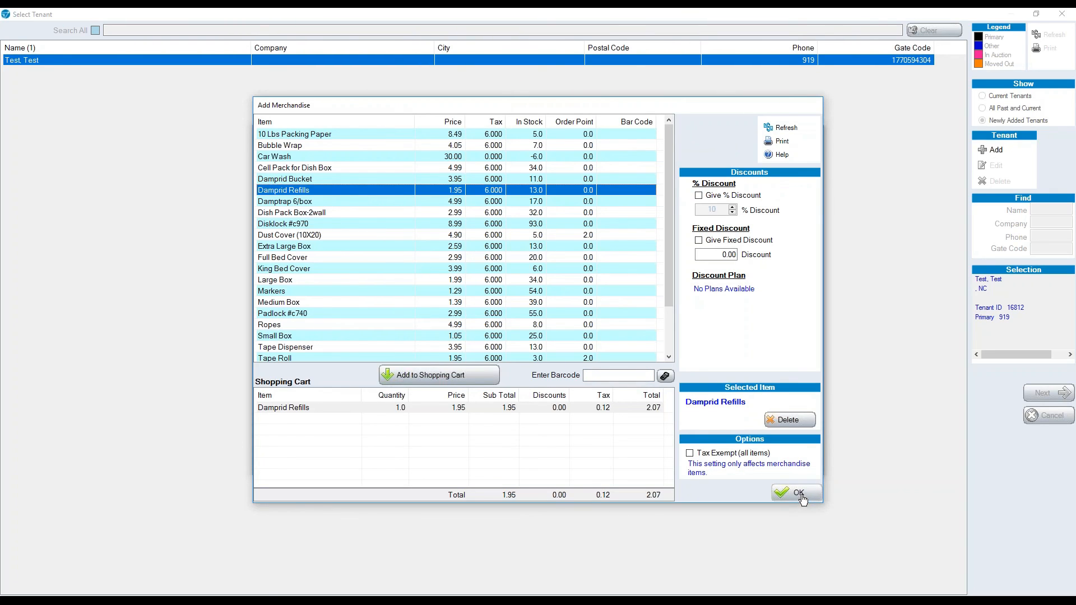
pyautogui.click(797, 493)
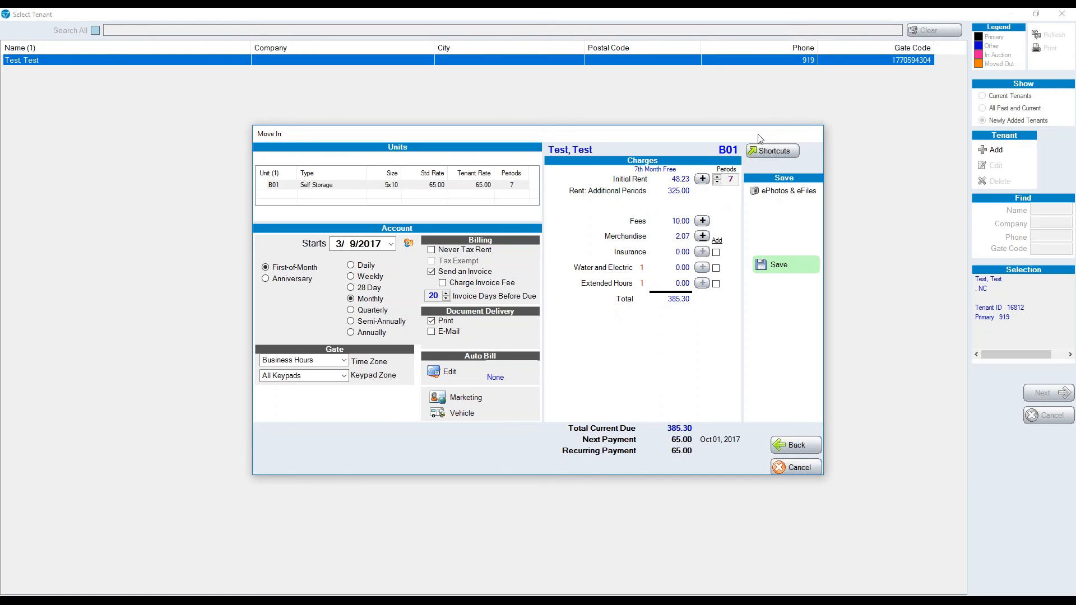
pyautogui.click(769, 151)
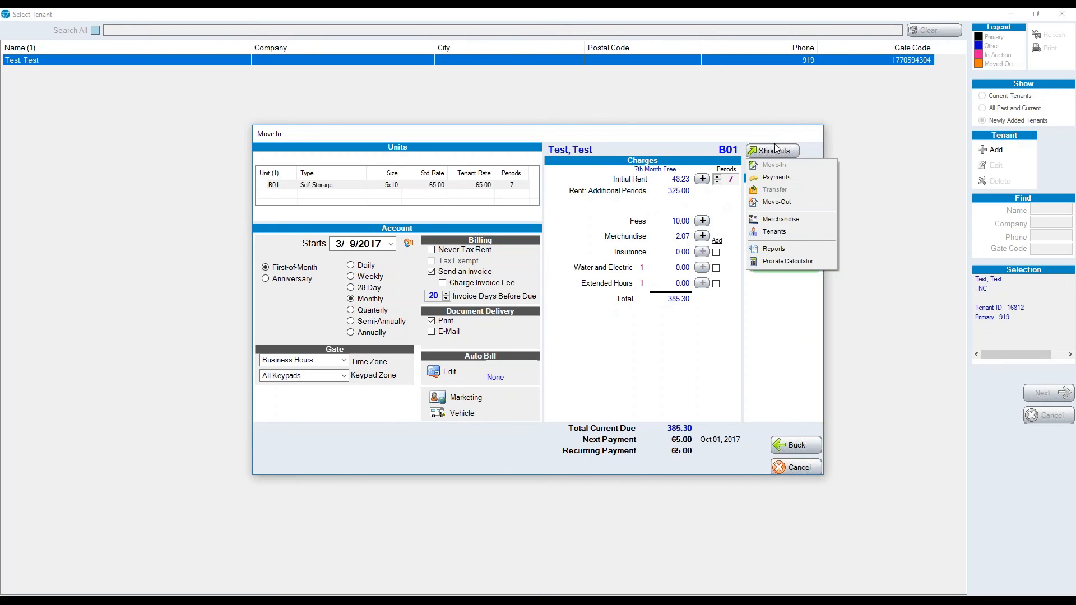
pyautogui.click(799, 177)
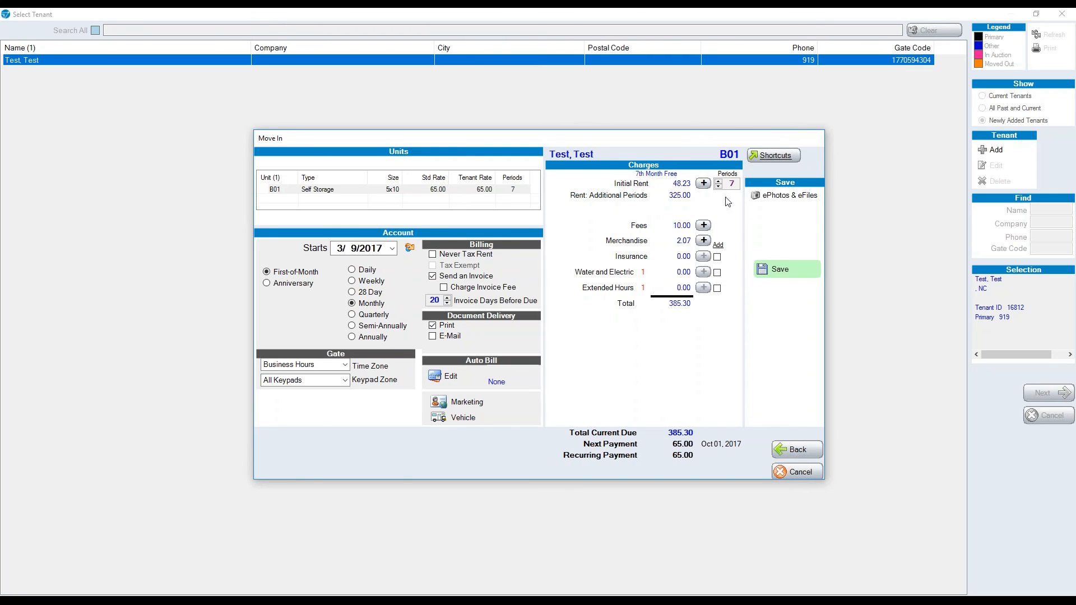
pyautogui.click(787, 196)
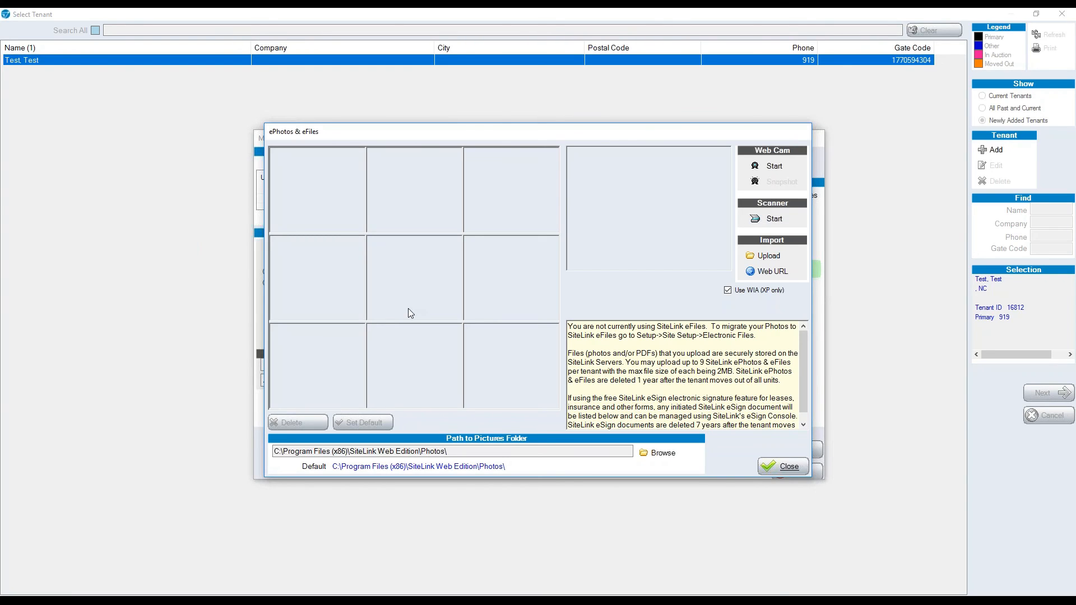
pyautogui.click(782, 466)
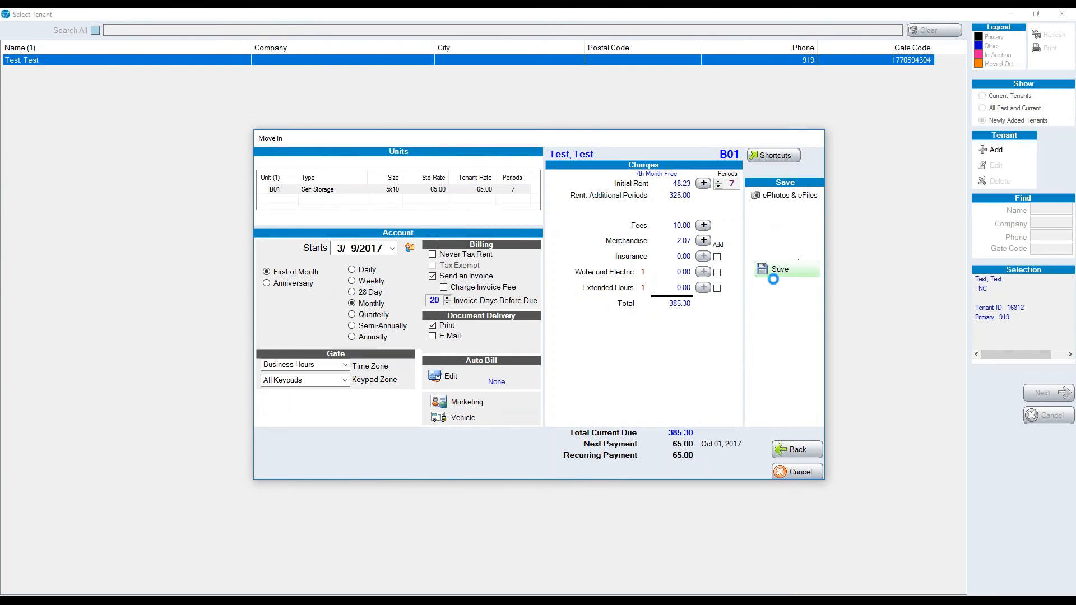
# Save the unit B01 move-in and confirm committing the transaction.
pyautogui.click(768, 272)
pyautogui.click(554, 335)
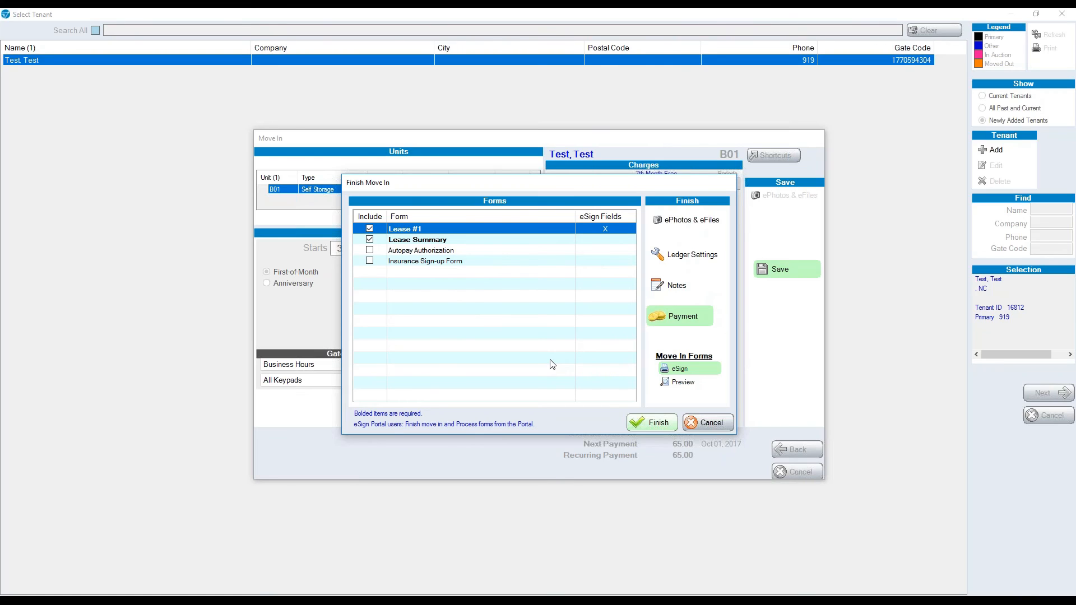
# Start in-person eSigning of the move-in forms and hand control to the tenant.
pyautogui.click(667, 369)
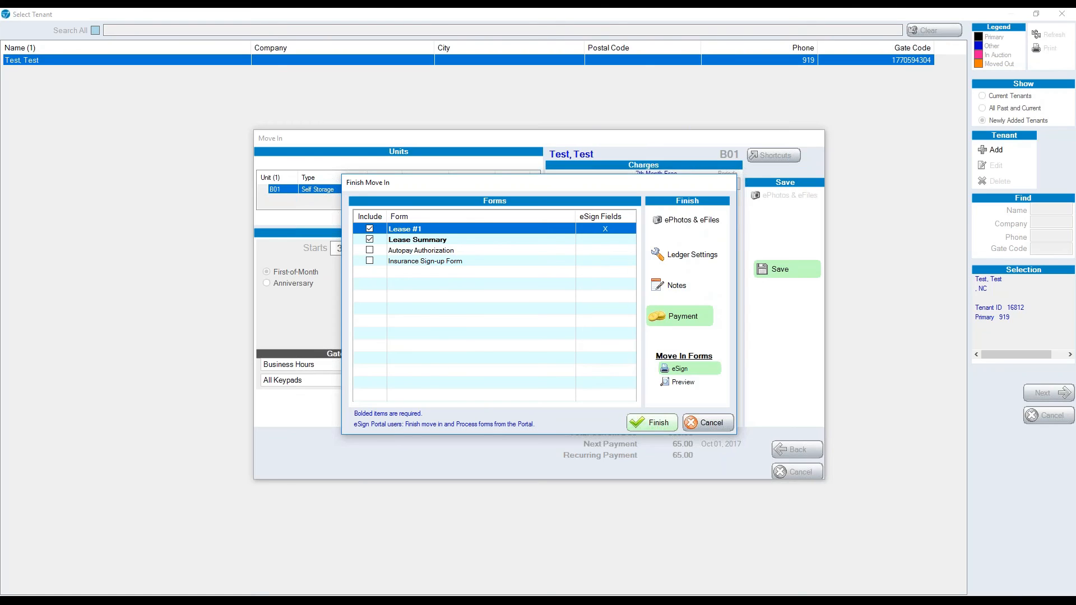
pyautogui.click(683, 373)
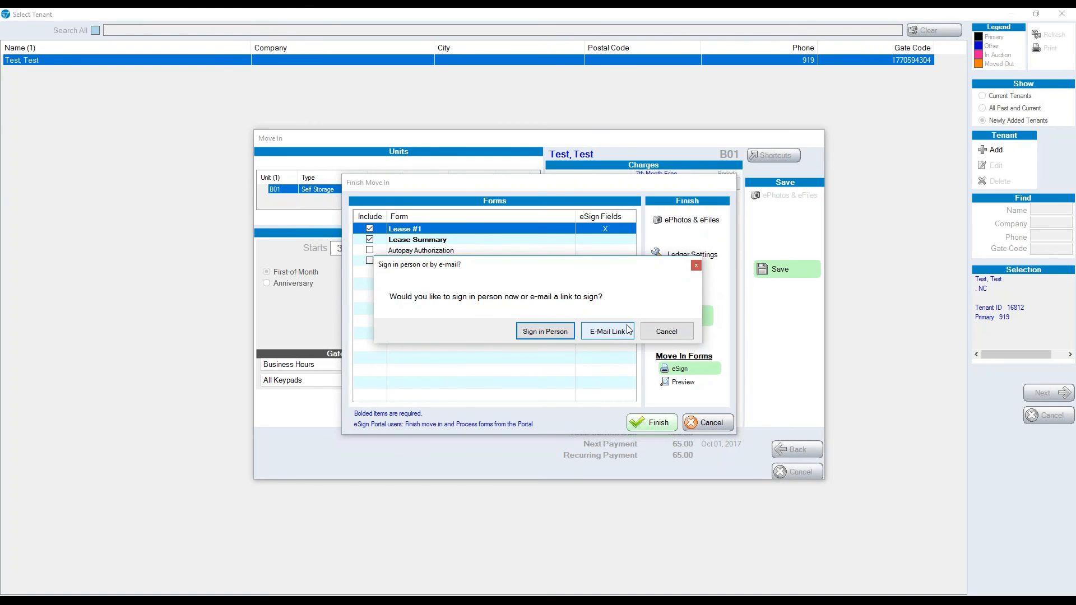
pyautogui.click(524, 332)
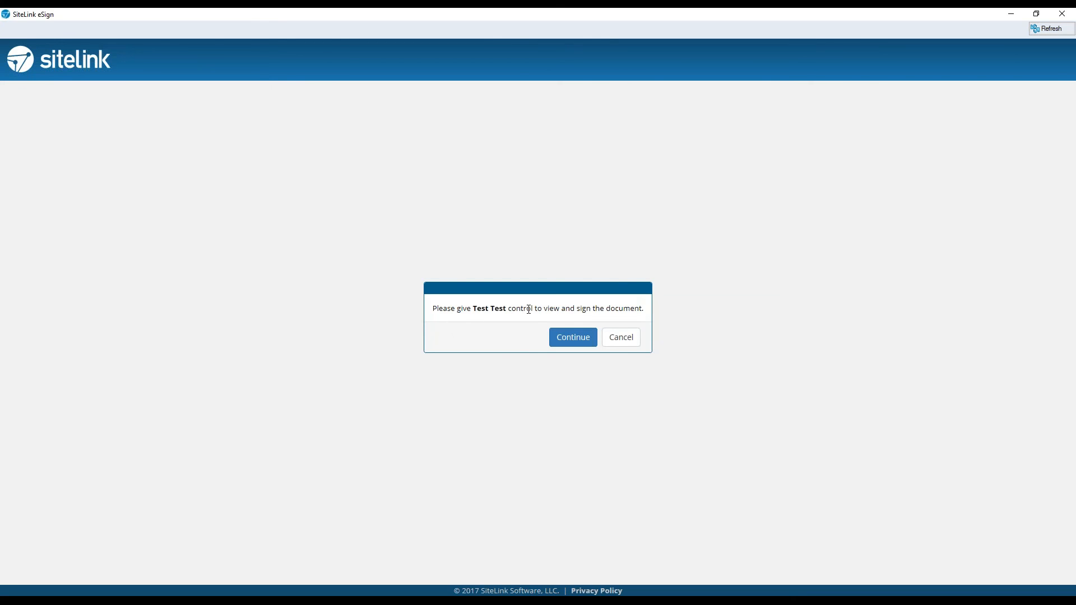
pyautogui.click(578, 344)
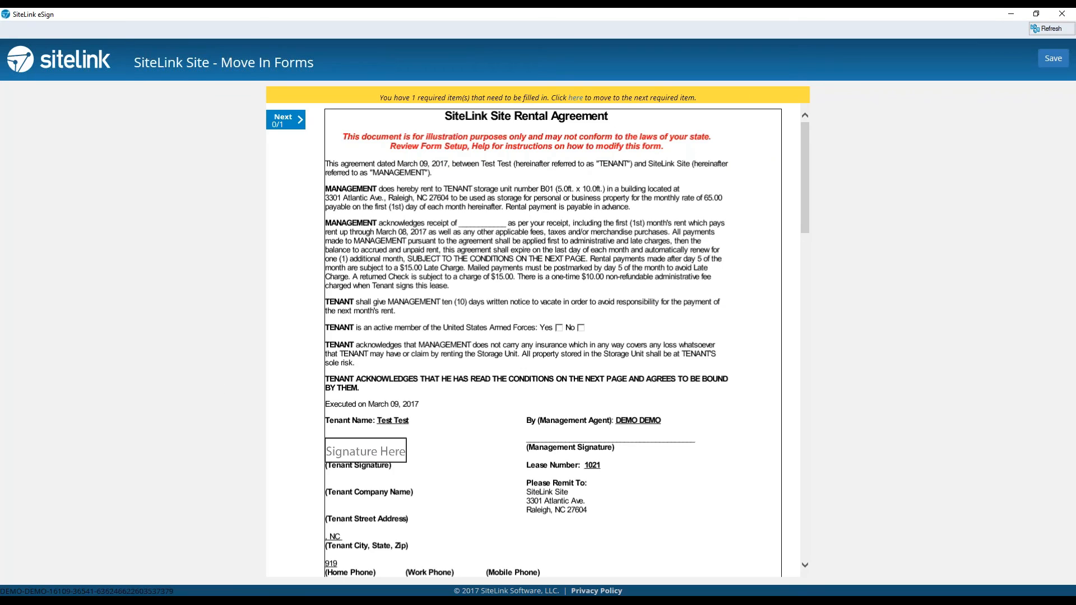
# Draw the tenant's signature on the rental agreement, accept it and confirm signing.
pyautogui.click(369, 453)
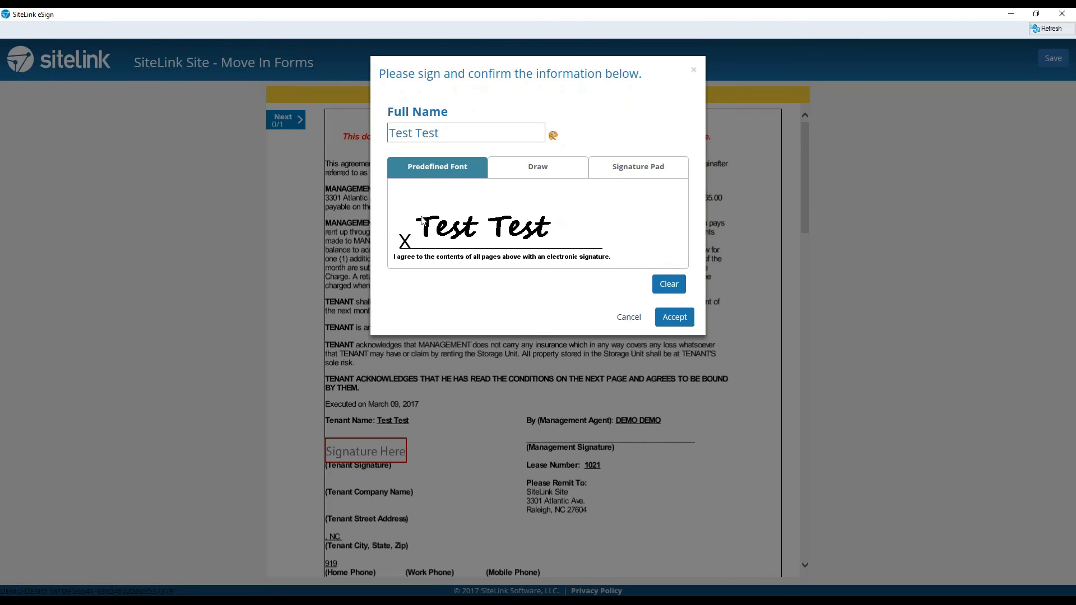
pyautogui.click(537, 165)
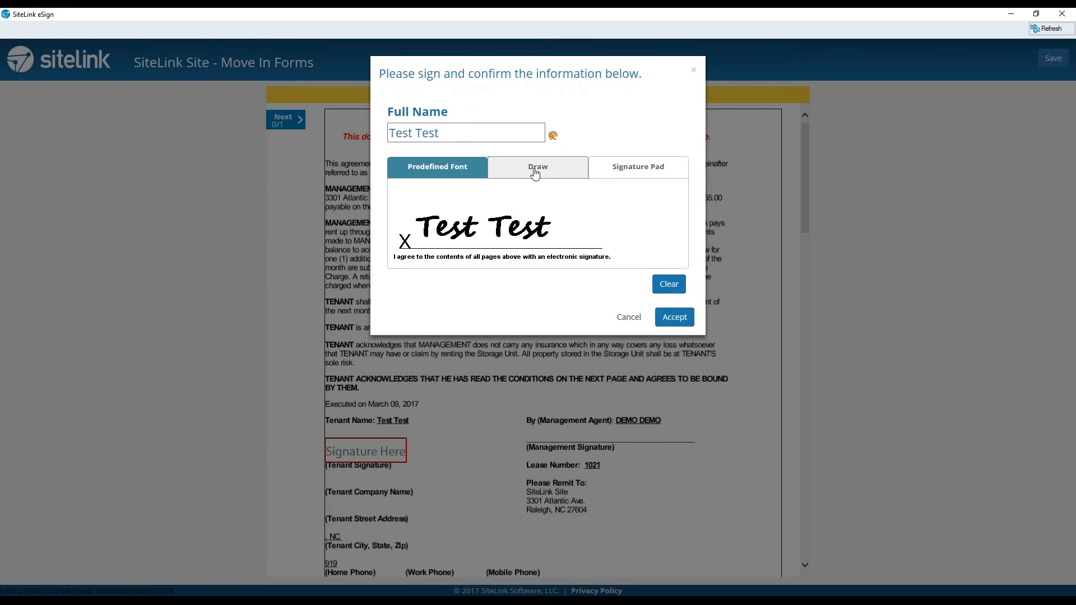
pyautogui.moveTo(419, 220)
pyautogui.mouseDown()
pyautogui.moveTo(433, 208)
pyautogui.moveTo(474, 224)
pyautogui.moveTo(524, 182)
pyautogui.moveTo(507, 227)
pyautogui.moveTo(521, 204)
pyautogui.moveTo(562, 197)
pyautogui.mouseUp()
pyautogui.click(680, 320)
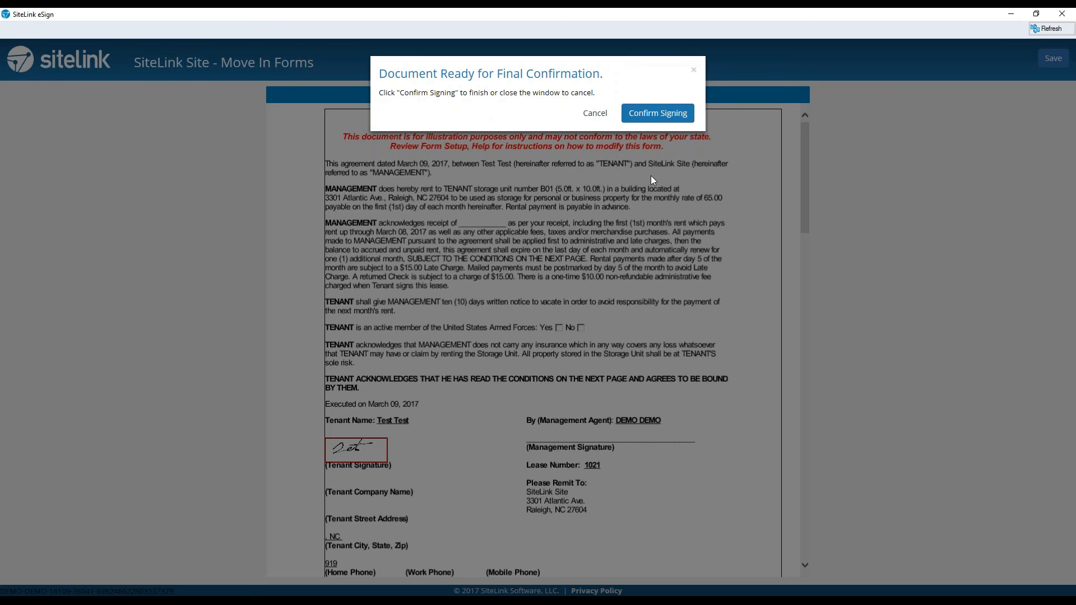
pyautogui.click(657, 119)
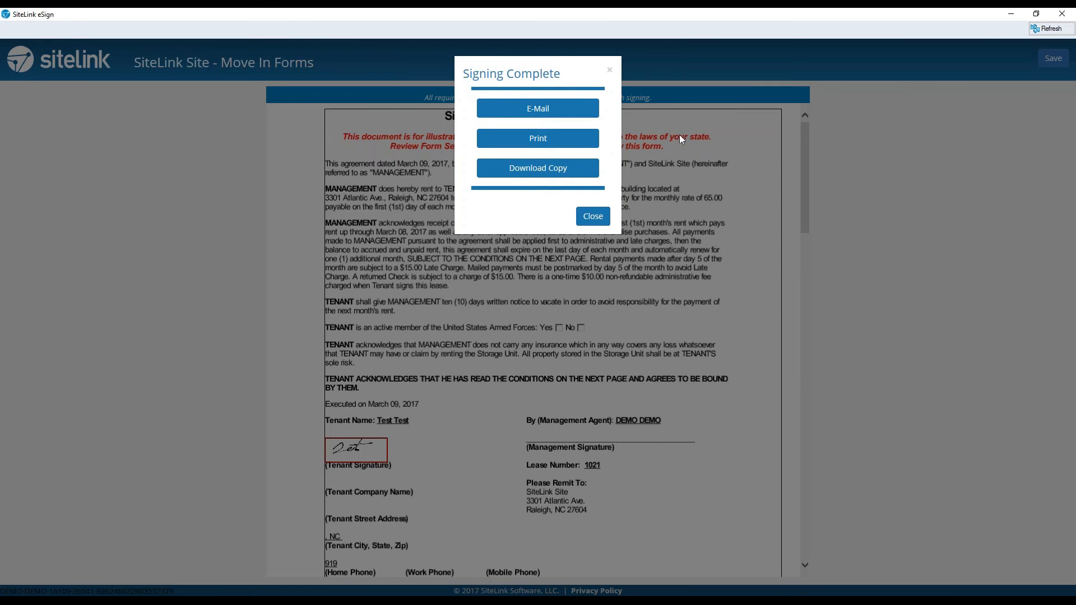
pyautogui.click(593, 218)
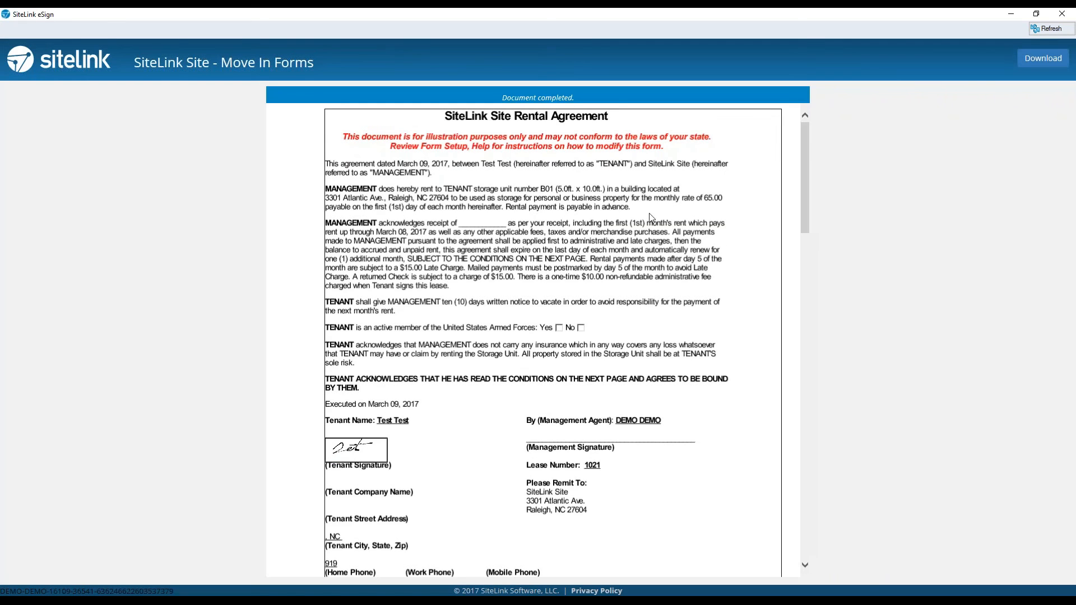
# Close the eSign window and cancel the move-in, confirming the rollback.
pyautogui.click(1061, 14)
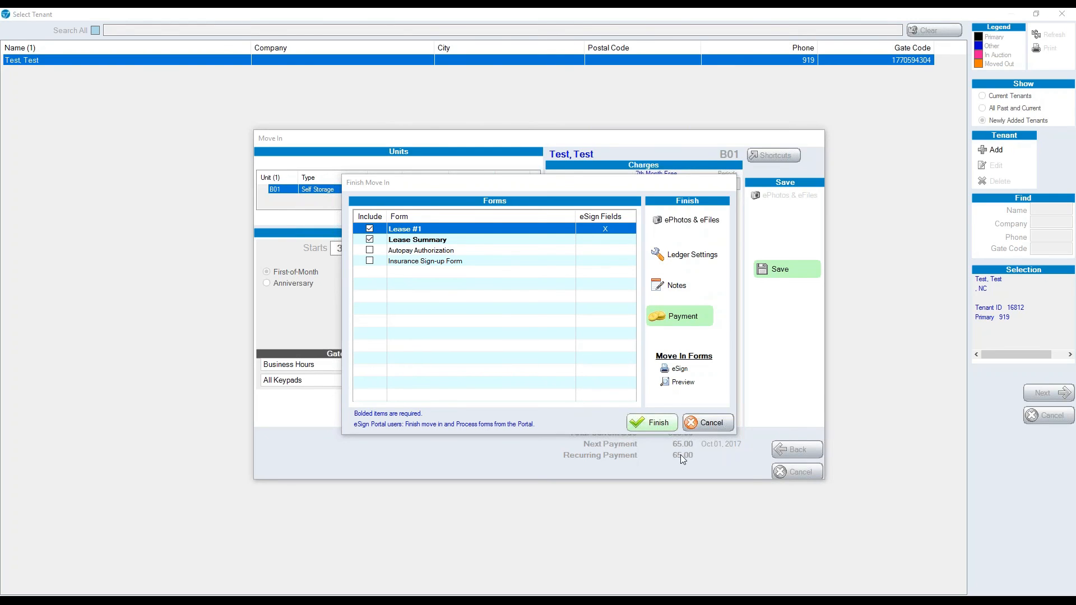
pyautogui.click(708, 423)
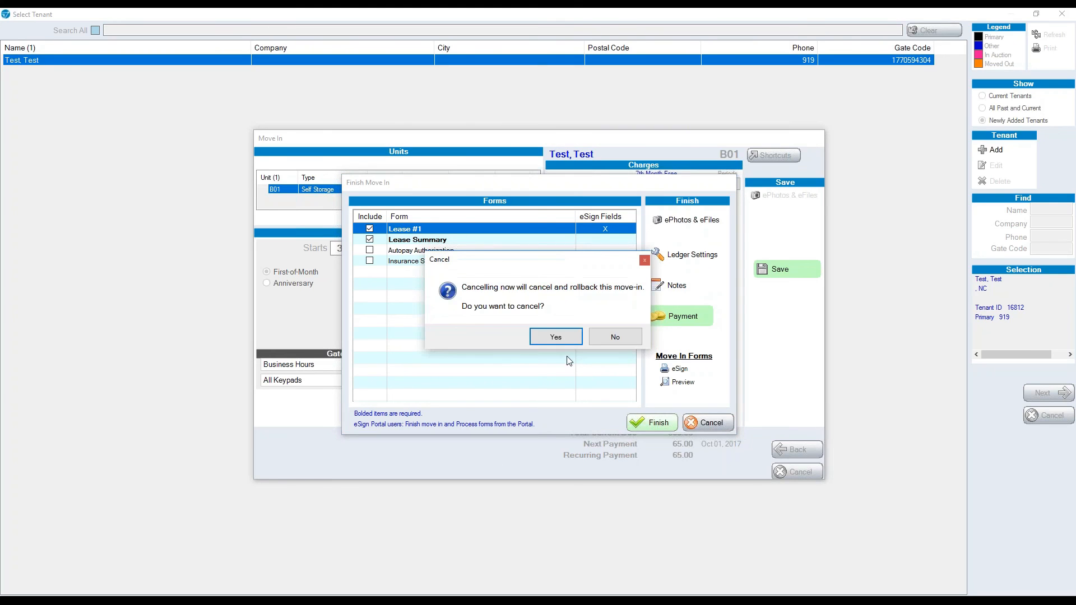
pyautogui.click(557, 340)
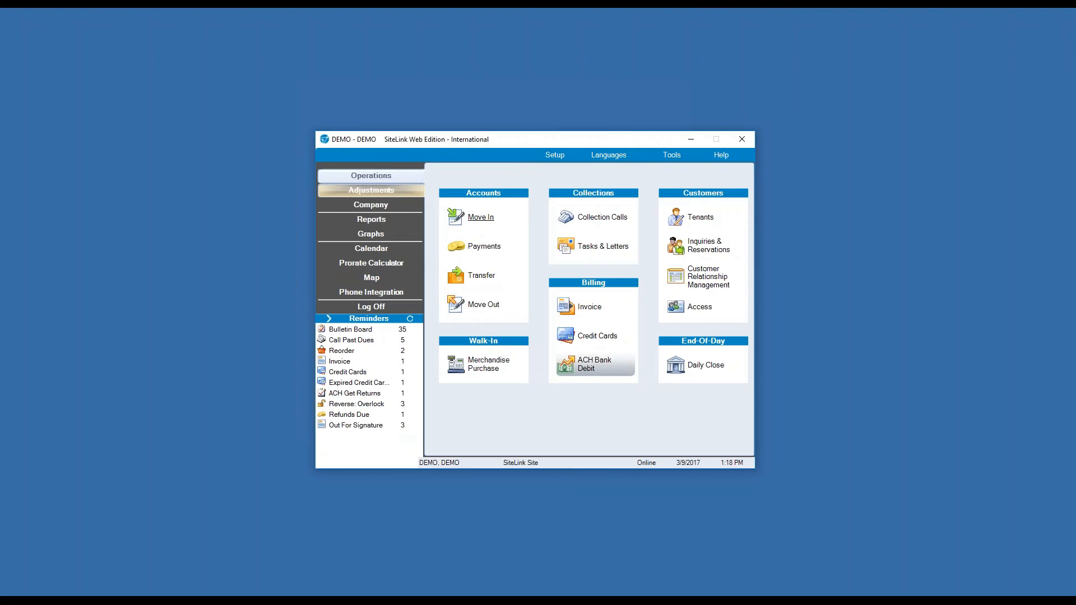
# Start a payment and select the tenant renting unit 106.
pyautogui.click(483, 247)
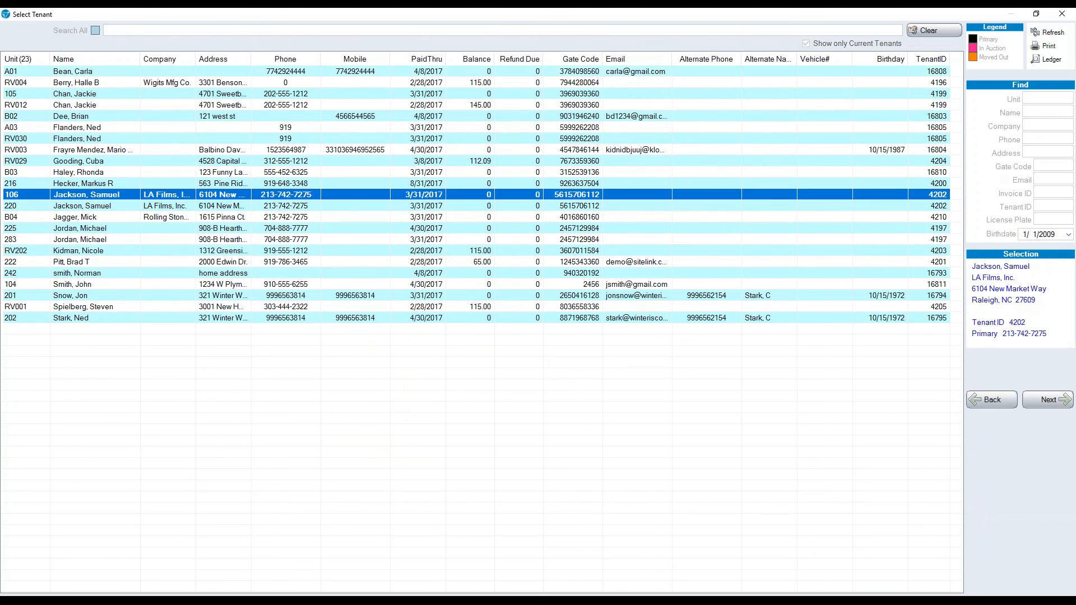
pyautogui.doubleClick(90, 195)
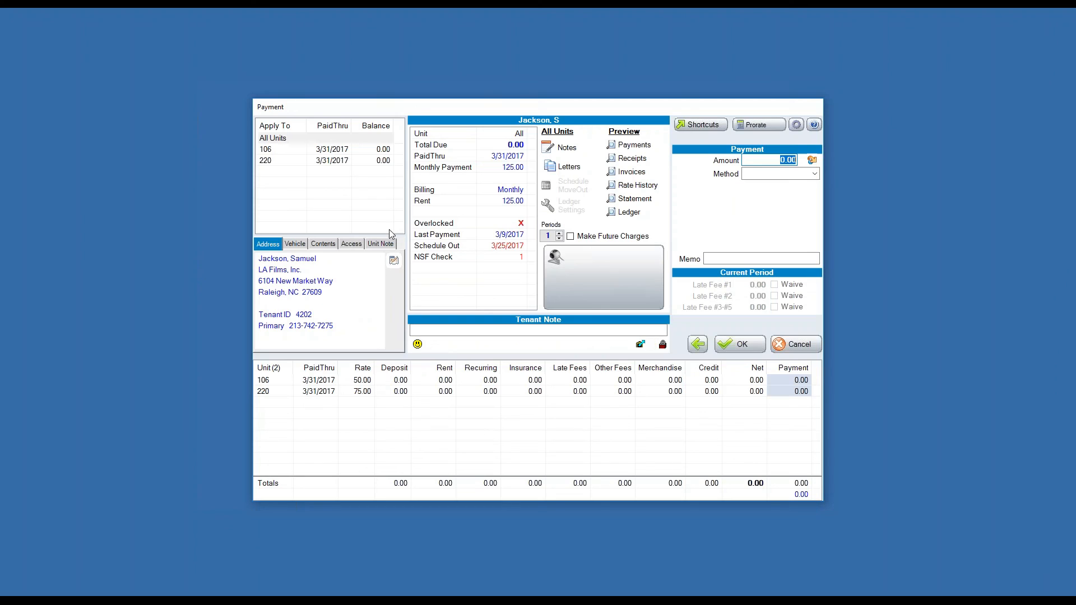
# Review the payment details for unit 106, unit 220 and All Units.
pyautogui.click(307, 150)
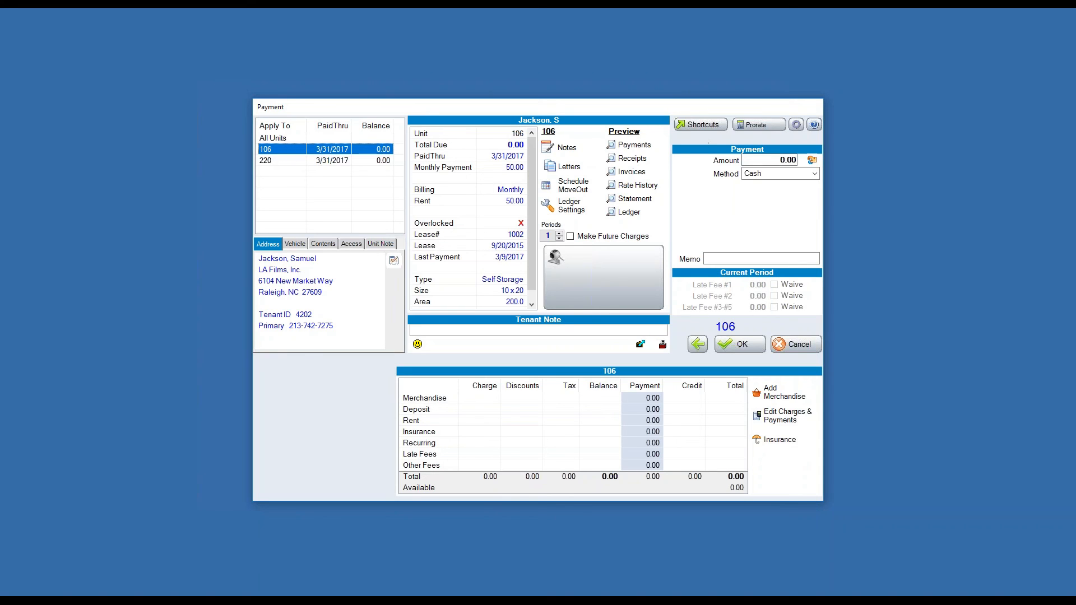
pyautogui.click(282, 163)
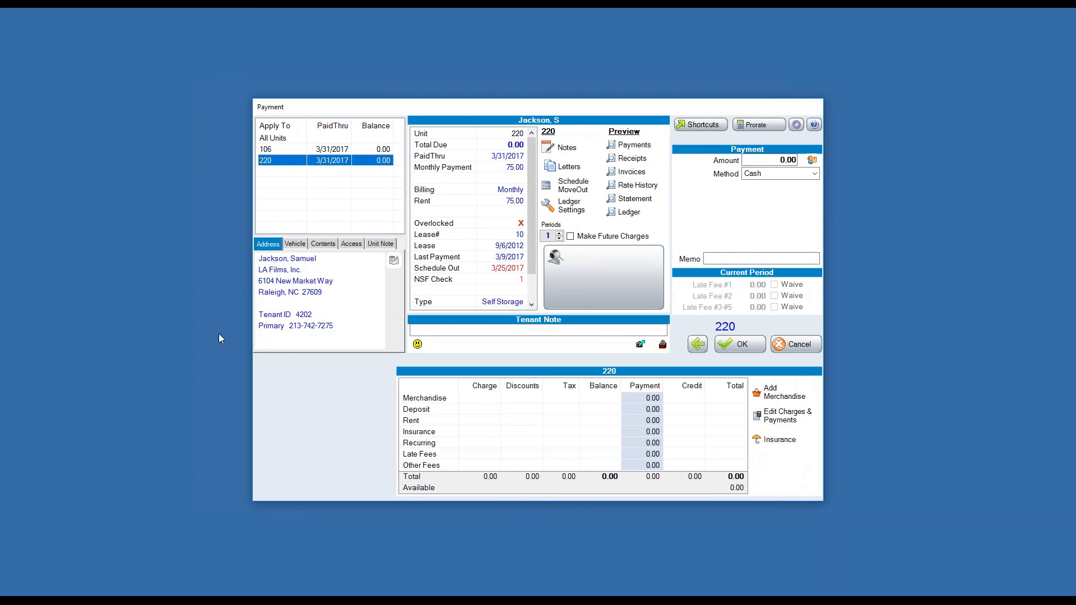
pyautogui.click(280, 139)
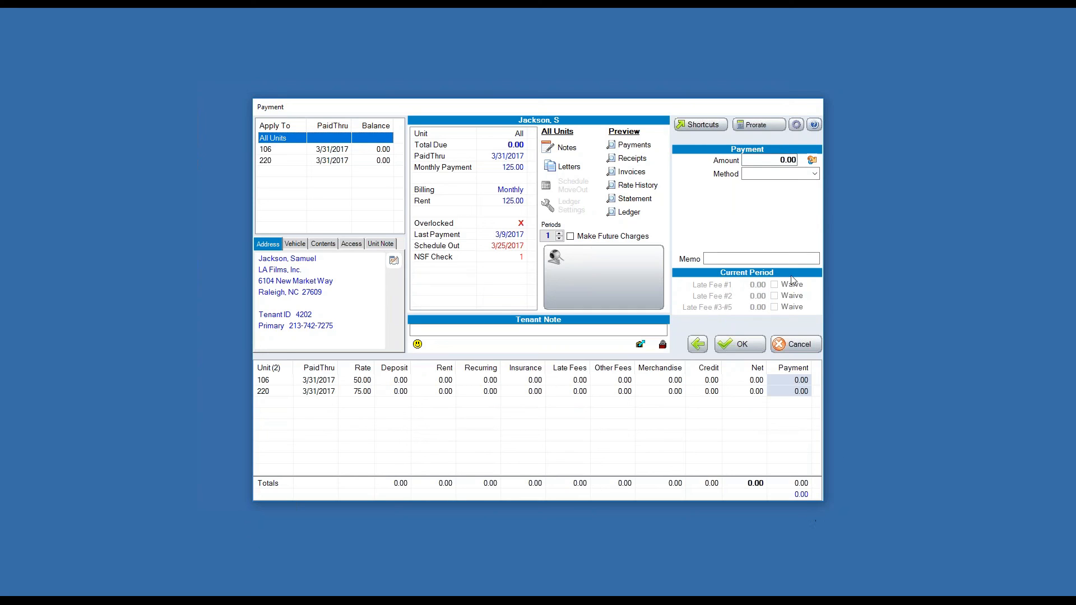
# Enter a 200 payment amount, then clear it and return to unit 106.
pyautogui.click(779, 160)
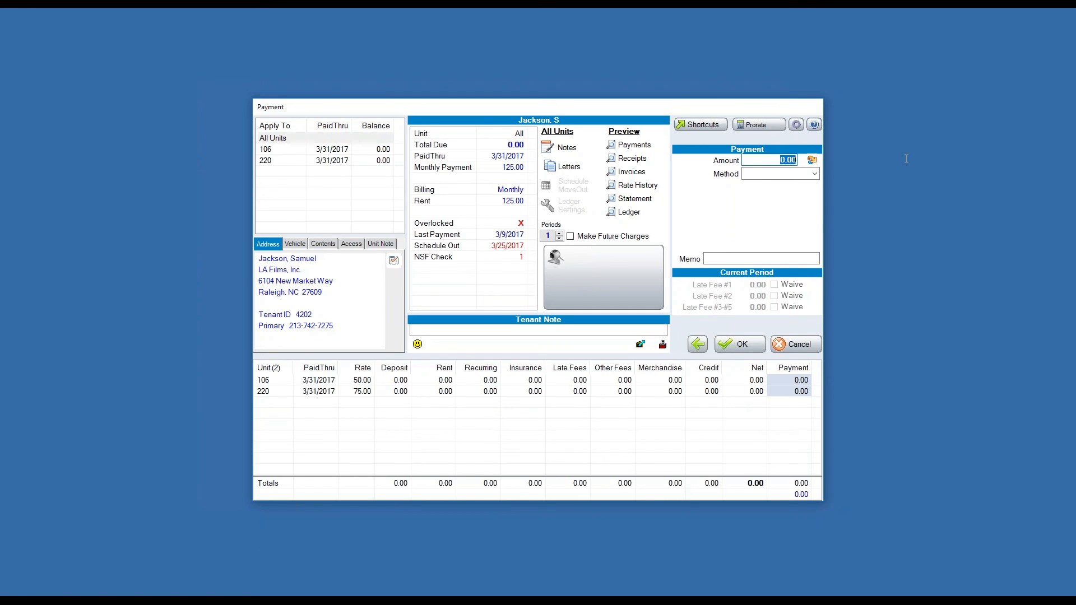
pyautogui.write('200')
pyautogui.click(794, 174)
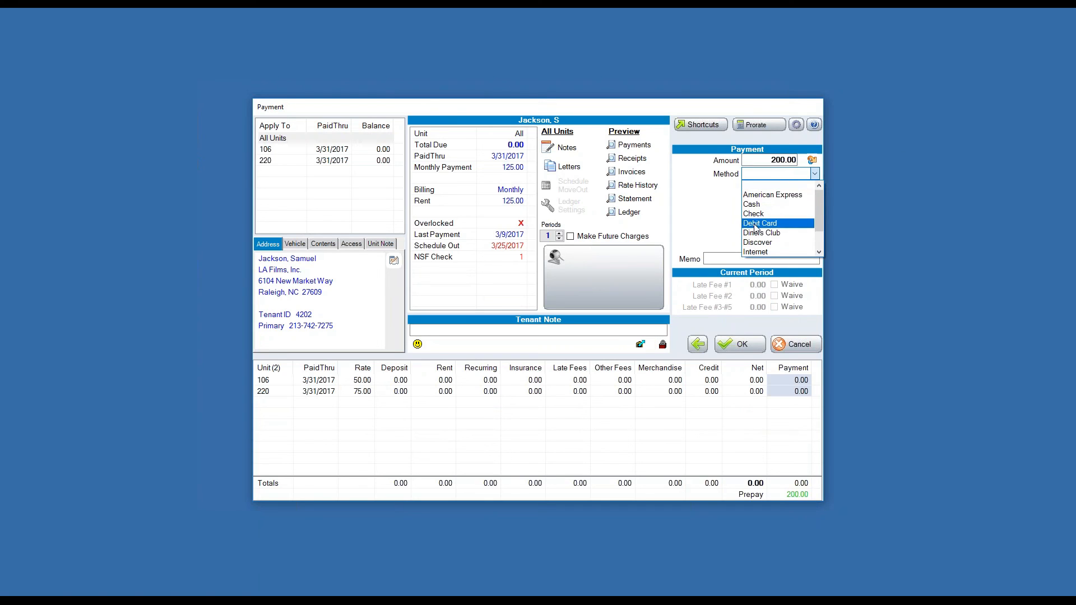
pyautogui.click(728, 195)
pyautogui.hotkey('shift', 'Tab')
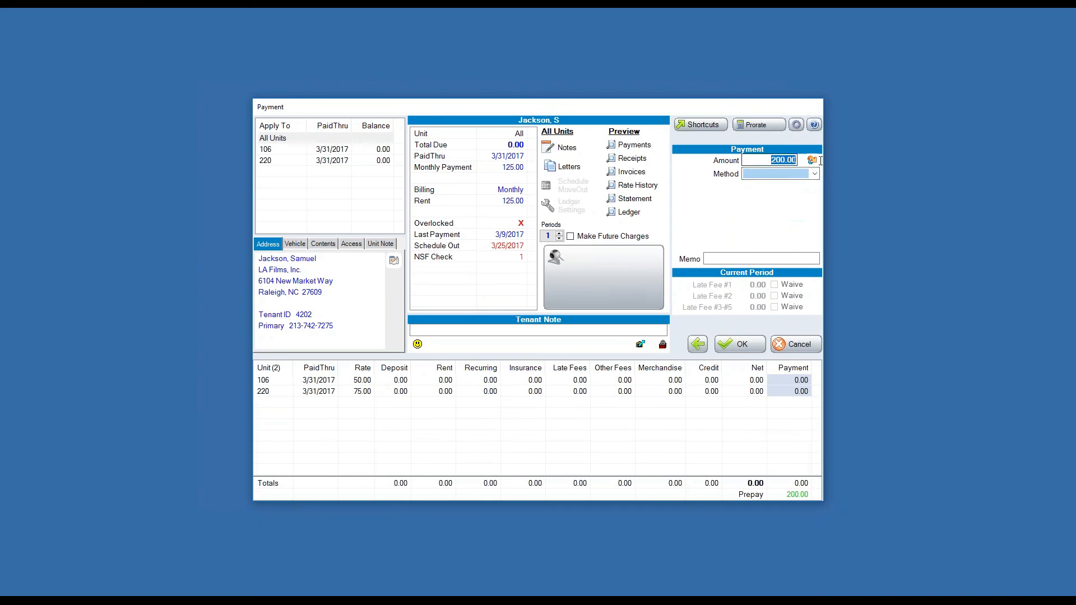
pyautogui.press('BackSpace')
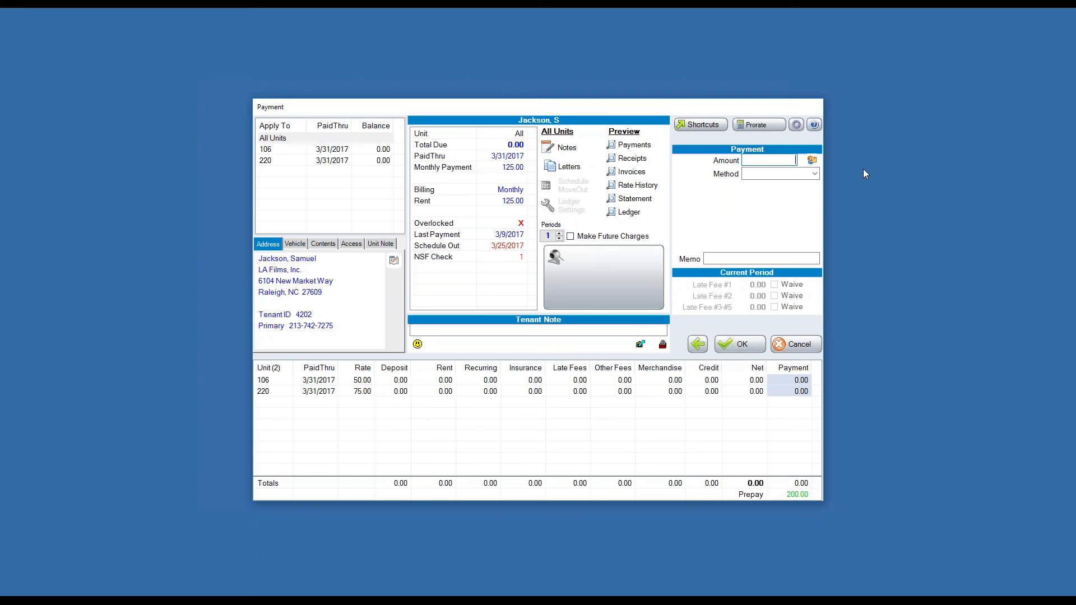
pyautogui.click(301, 150)
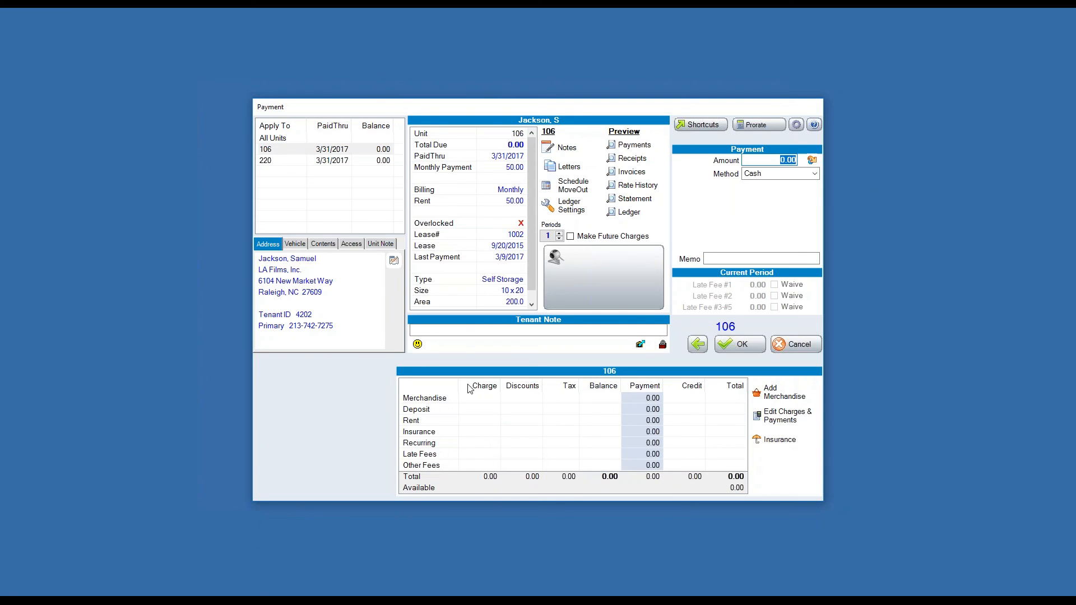
# Save the note 'called this person' to unit 106's tenant notes.
pyautogui.click(553, 149)
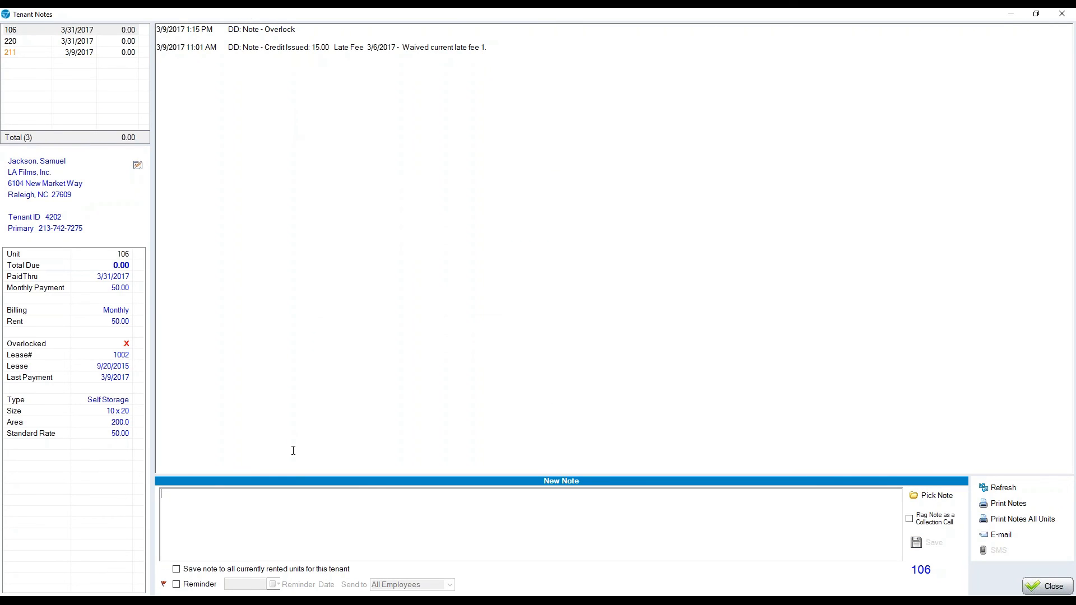
pyautogui.rightClick(329, 506)
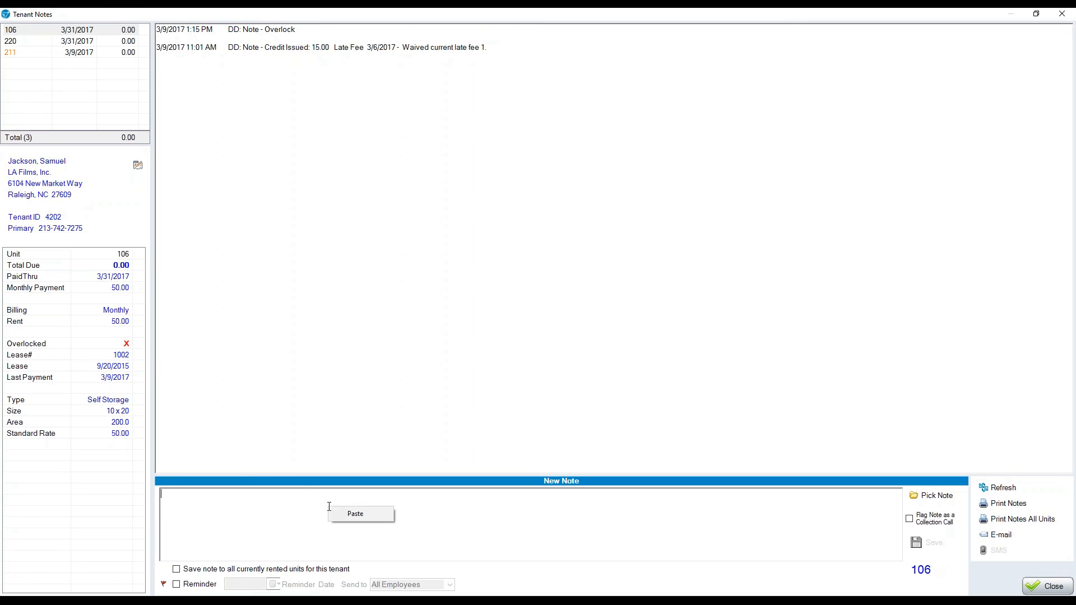
pyautogui.click(284, 520)
pyautogui.write('called this perso')
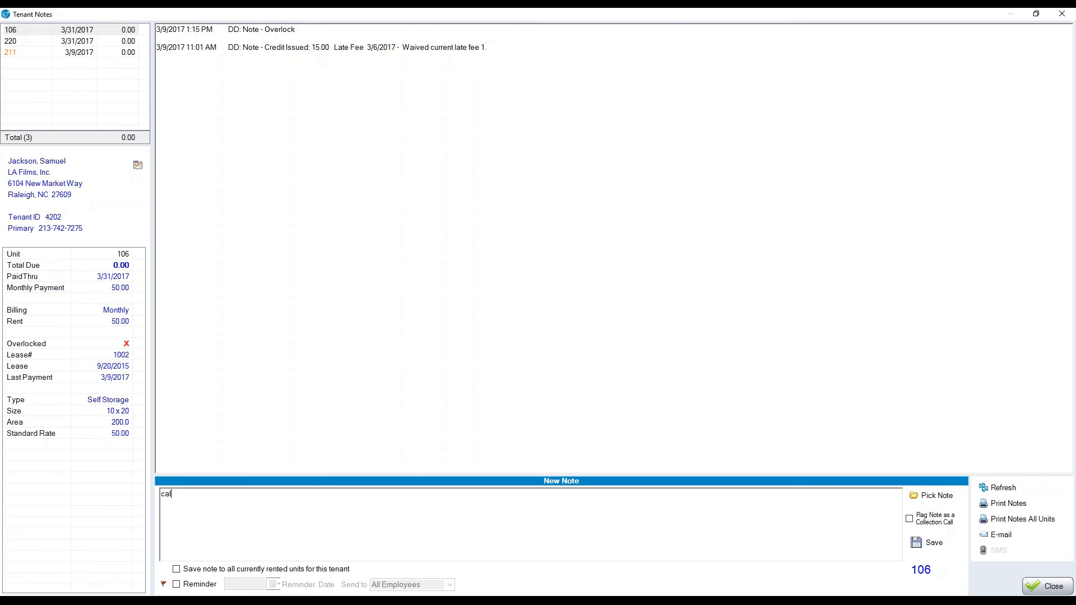
pyautogui.write('n')
pyautogui.click(991, 125)
pyautogui.click(932, 543)
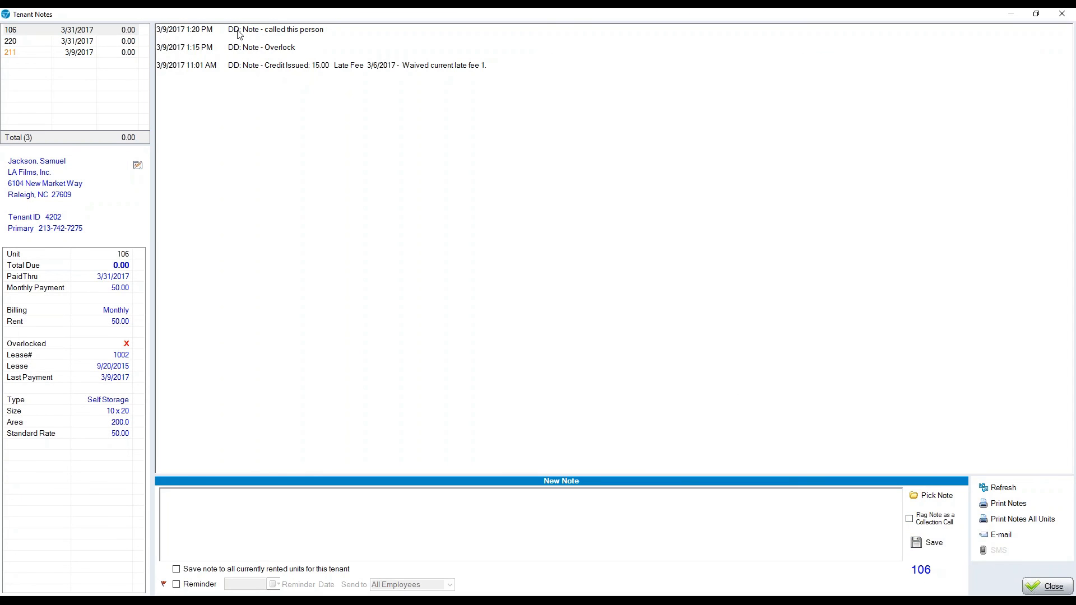
pyautogui.moveTo(239, 31); pyautogui.dragTo(224, 32)
pyautogui.moveTo(327, 30); pyautogui.dragTo(266, 32)
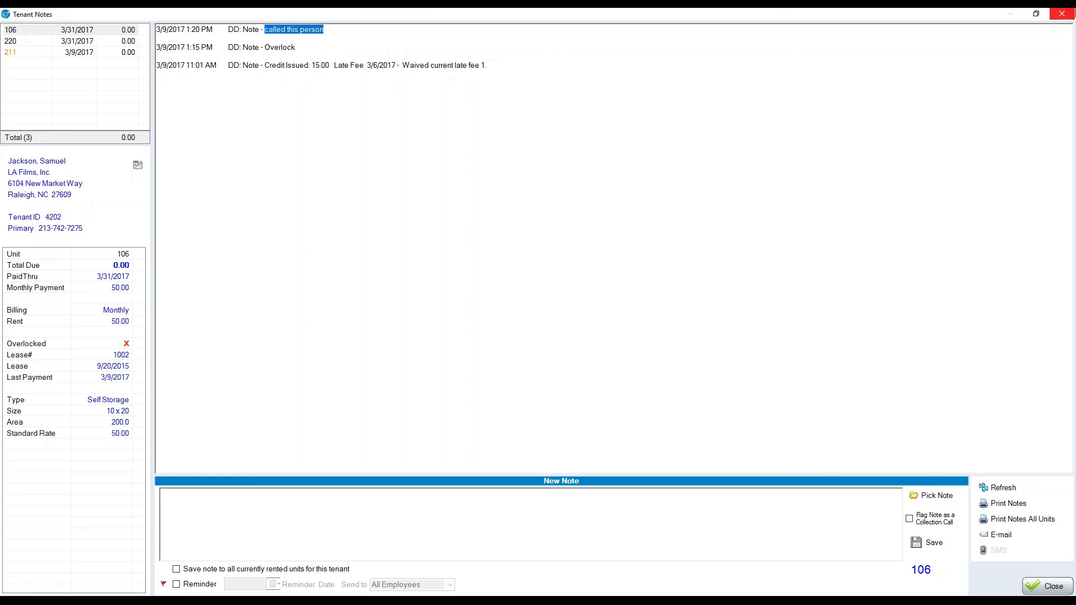
pyautogui.click(1061, 14)
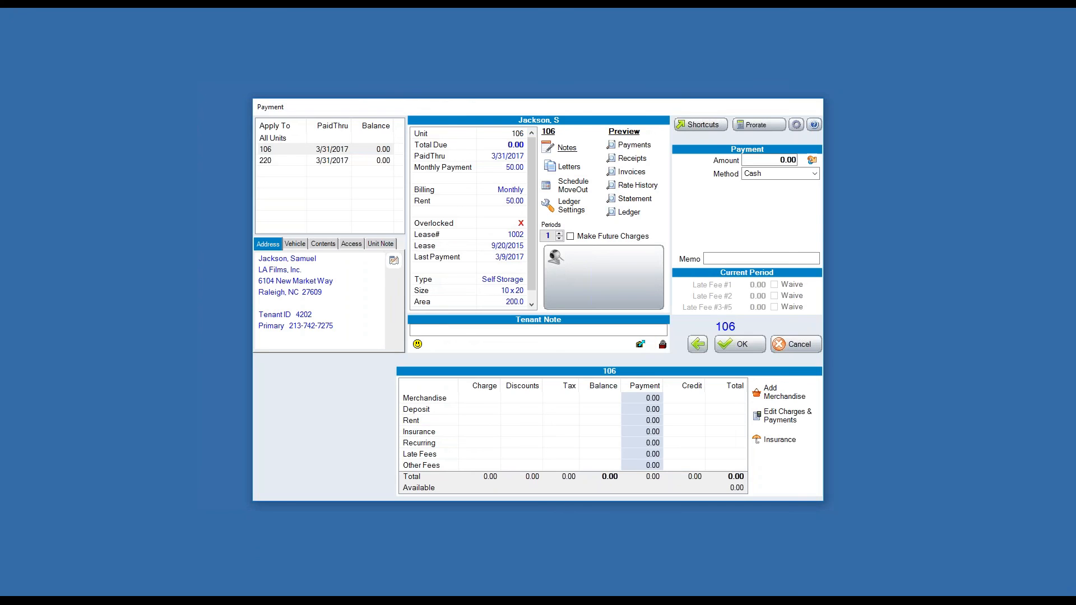
pyautogui.click(629, 213)
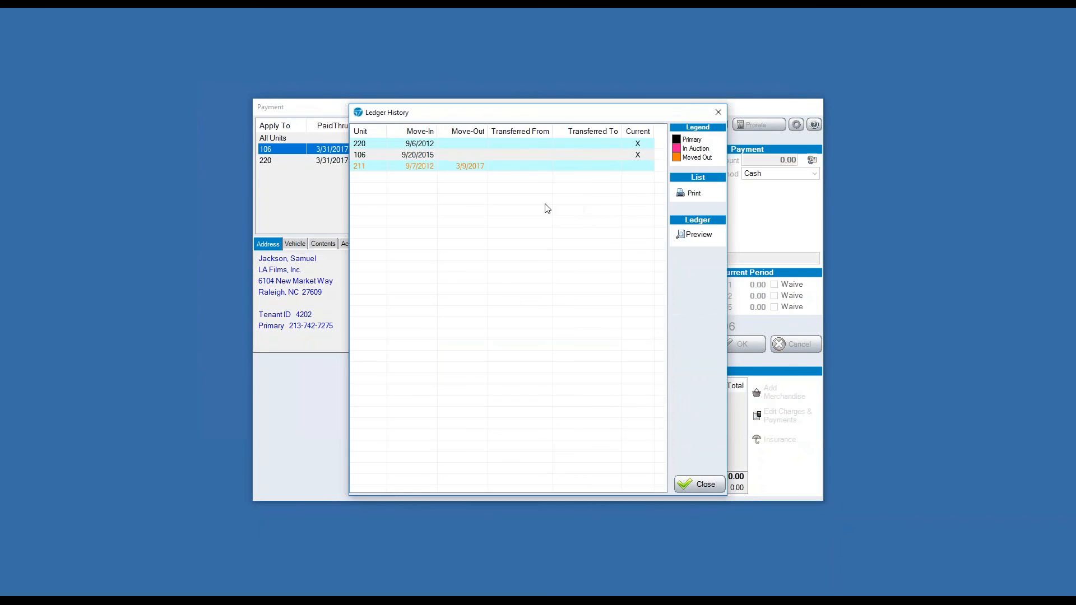
pyautogui.click(403, 157)
pyautogui.doubleClick(404, 156)
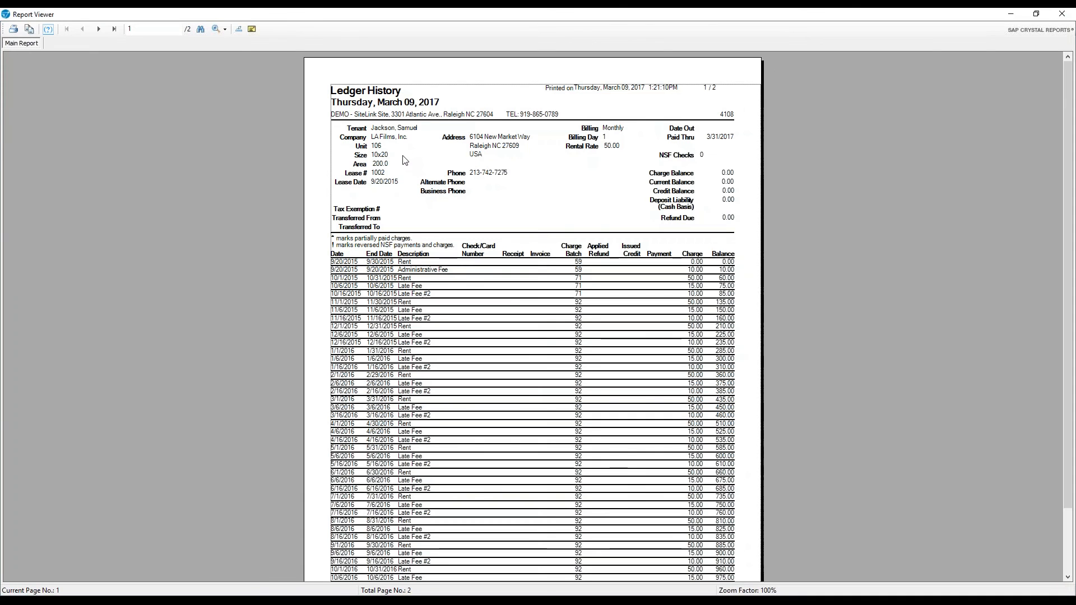
pyautogui.click(221, 30)
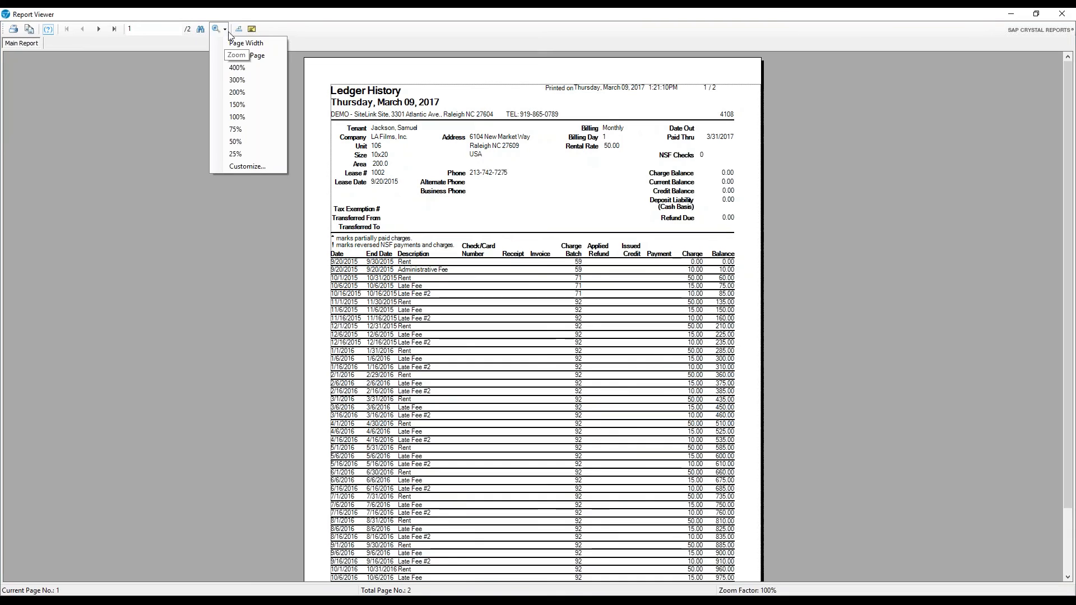
pyautogui.click(222, 29)
pyautogui.click(226, 29)
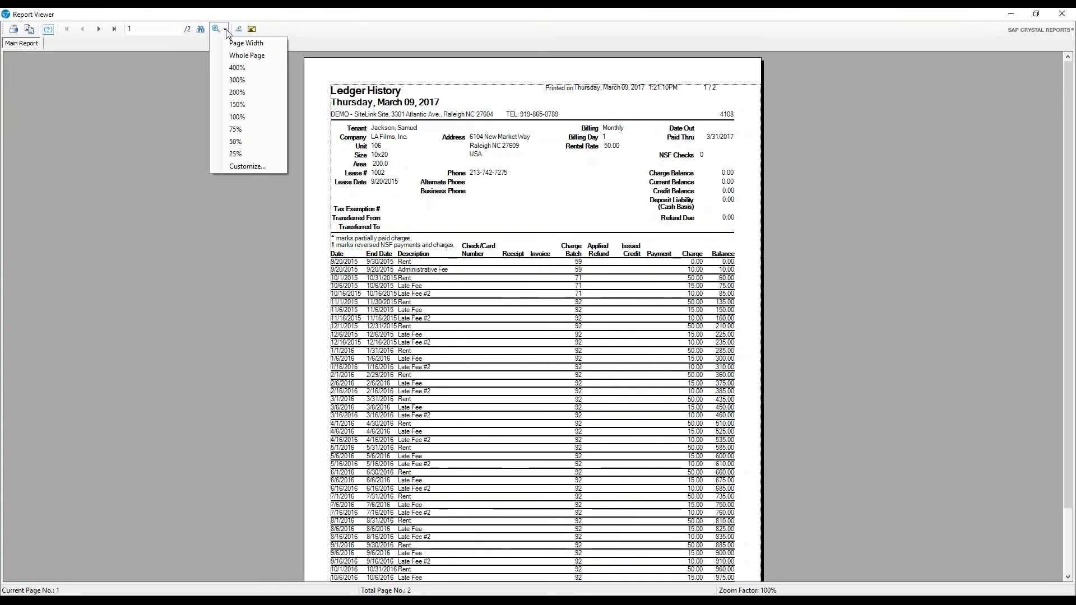
pyautogui.click(240, 104)
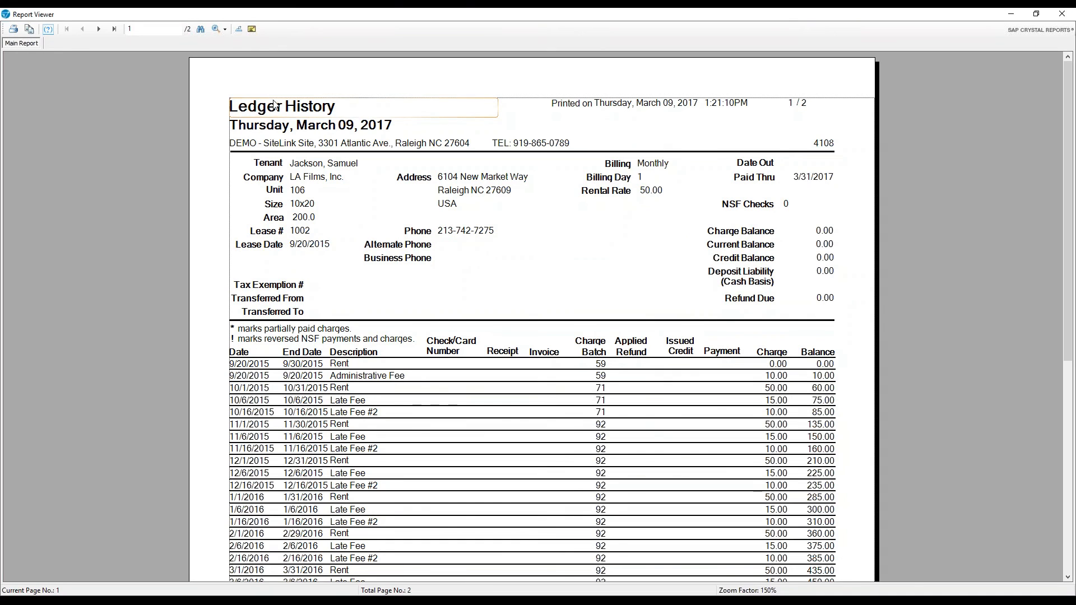
pyautogui.click(1061, 14)
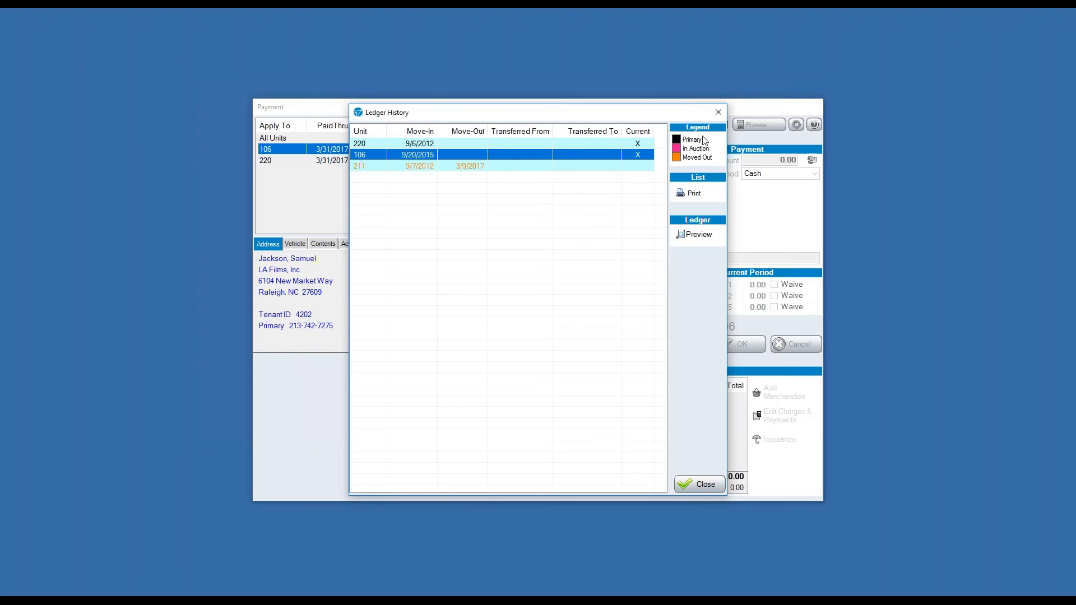
pyautogui.click(718, 114)
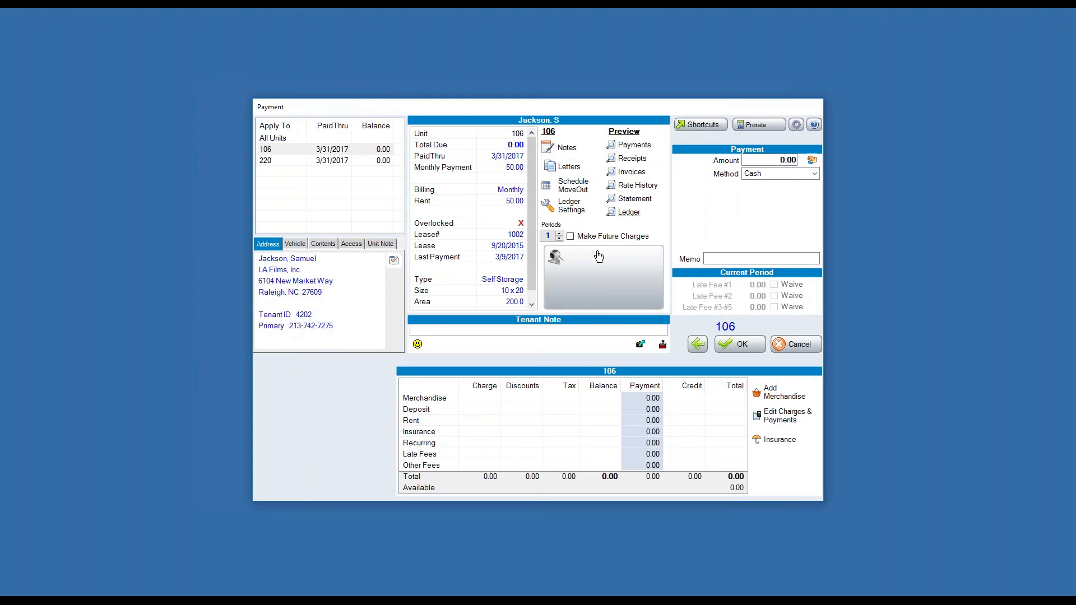
# Close the Payment window and set up a transfer of tenant RV012 into unit RV018.
pyautogui.moveTo(641, 104); pyautogui.dragTo(556, 54)
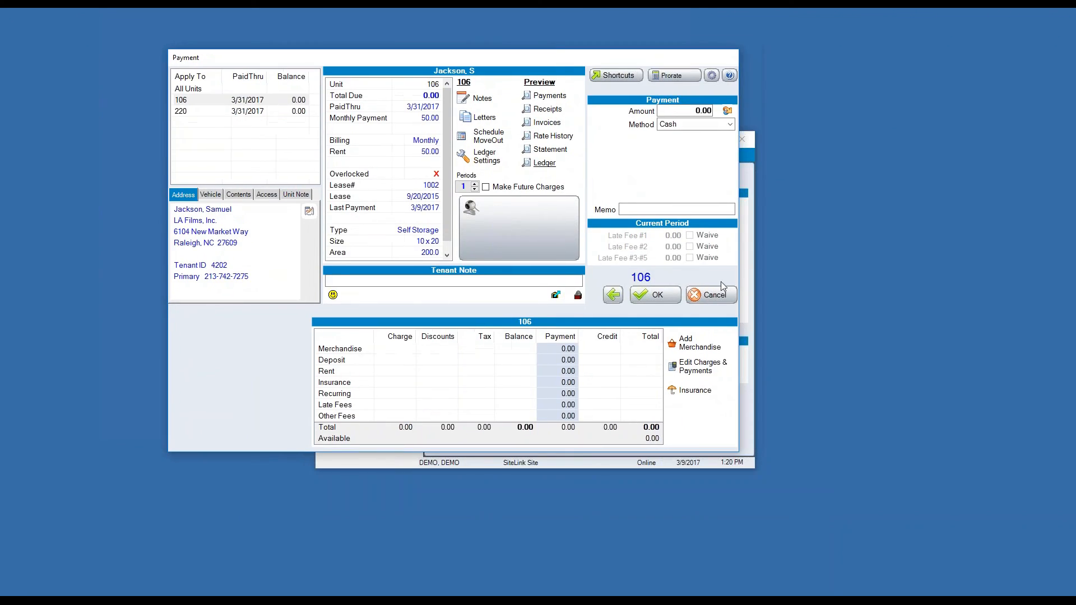
pyautogui.click(706, 295)
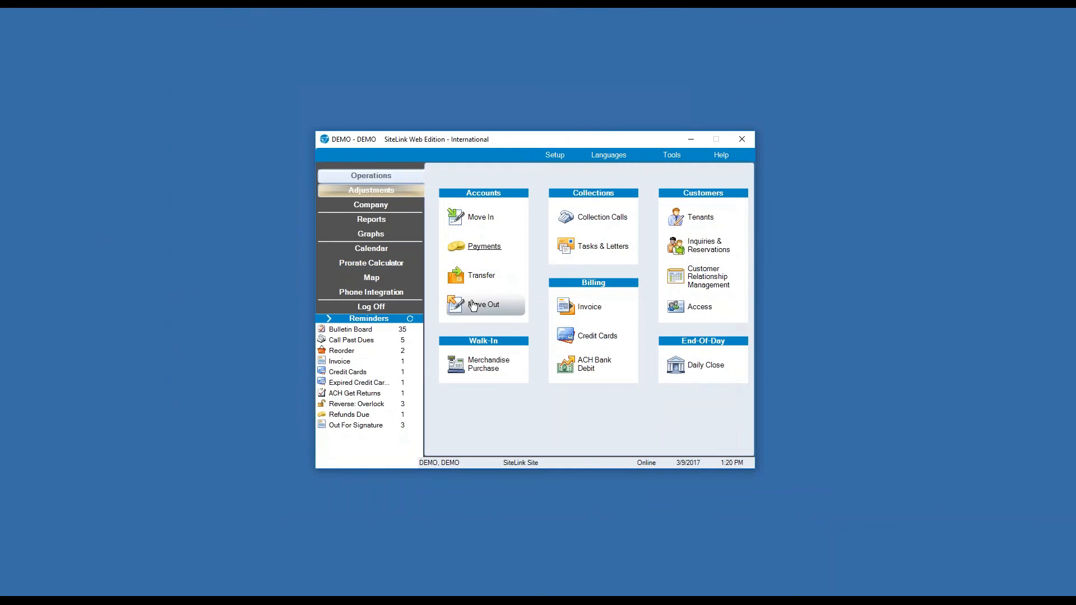
pyautogui.click(472, 279)
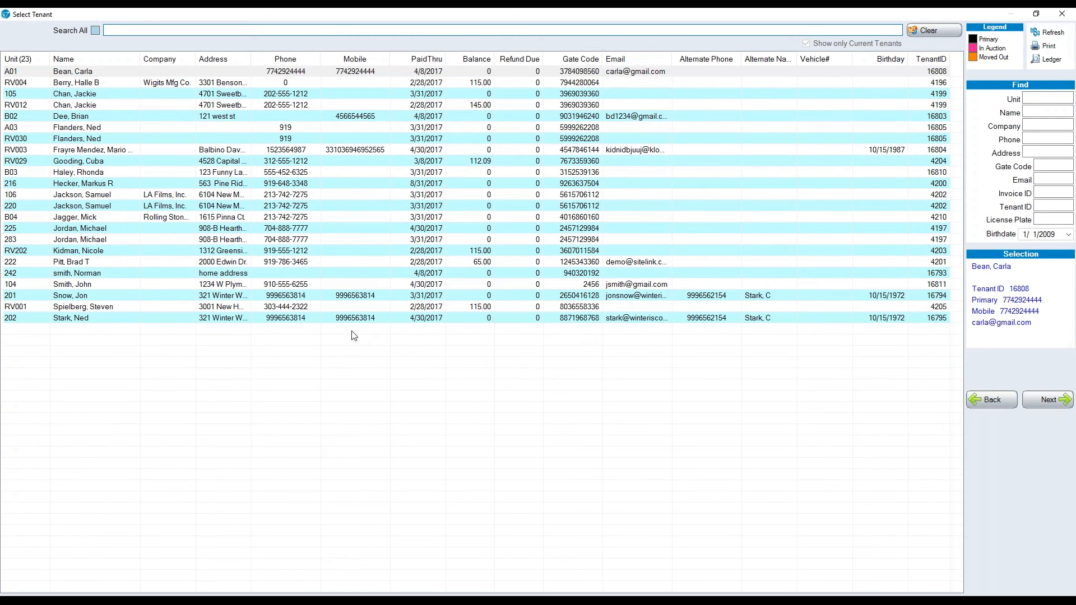
pyautogui.doubleClick(179, 105)
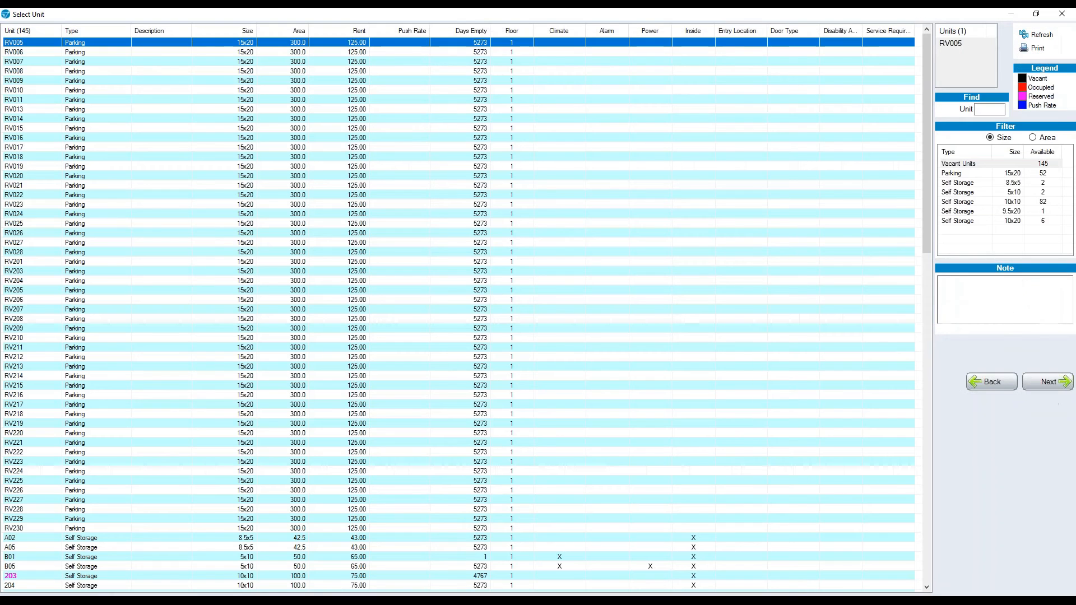
pyautogui.click(346, 158)
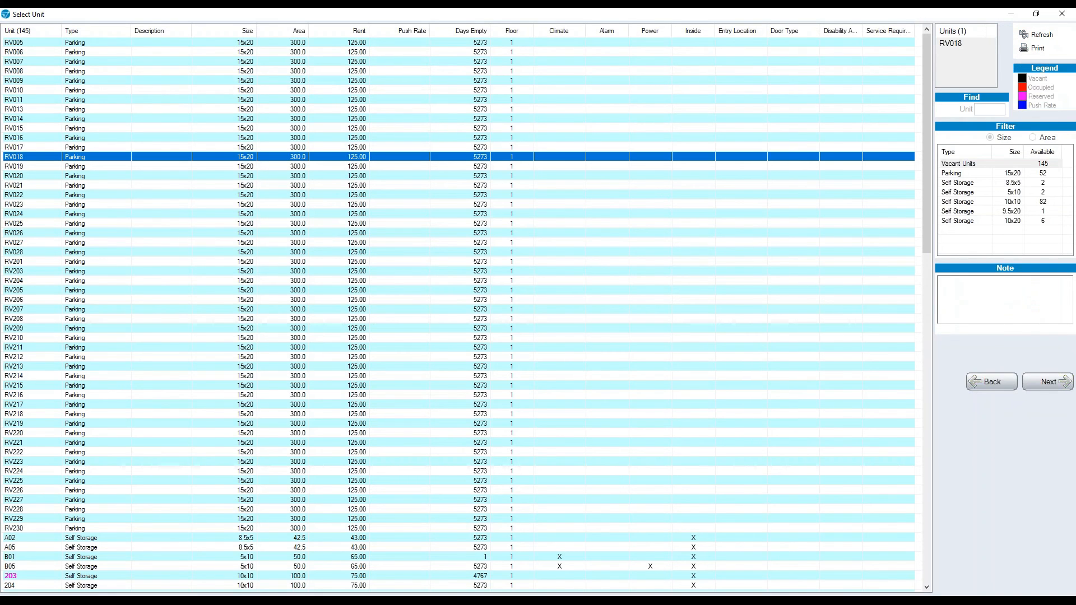
pyautogui.doubleClick(355, 156)
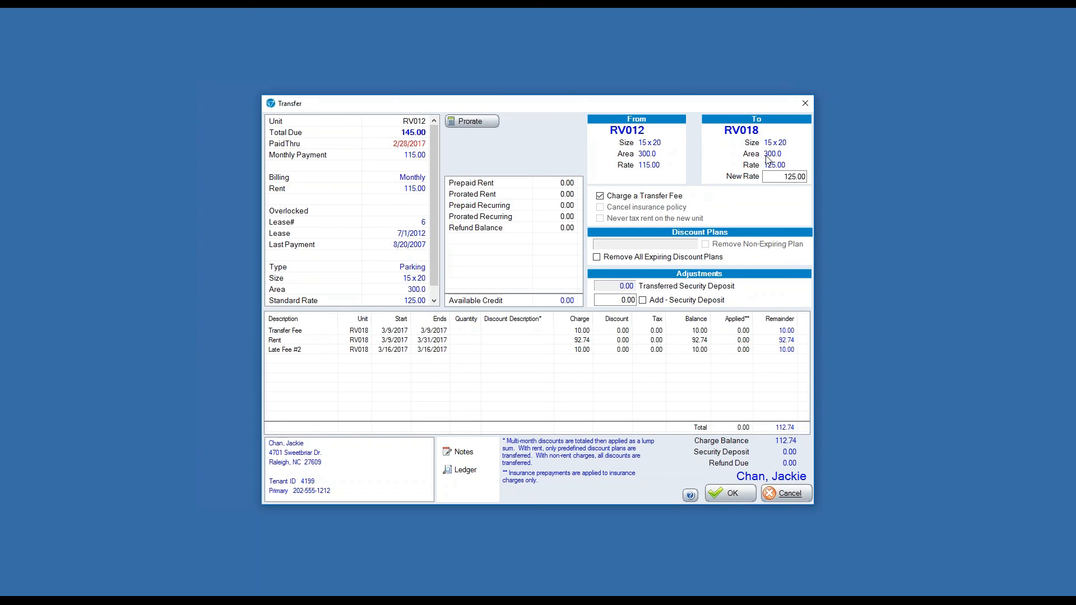
# Confirm the RV012-to-RV018 transfer at the 125.00 new rate.
pyautogui.click(815, 146)
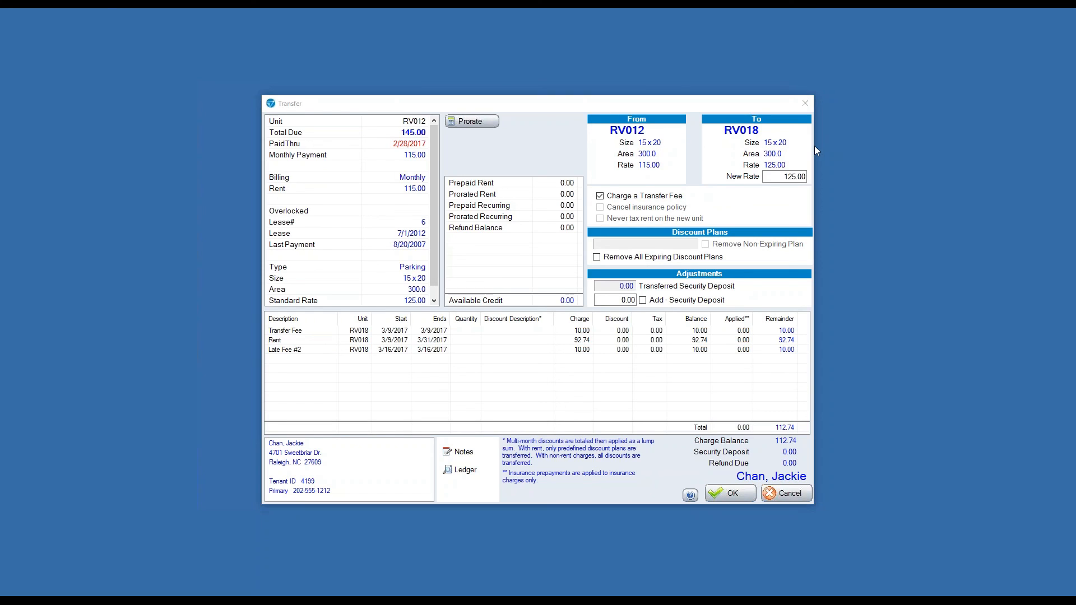
pyautogui.click(779, 175)
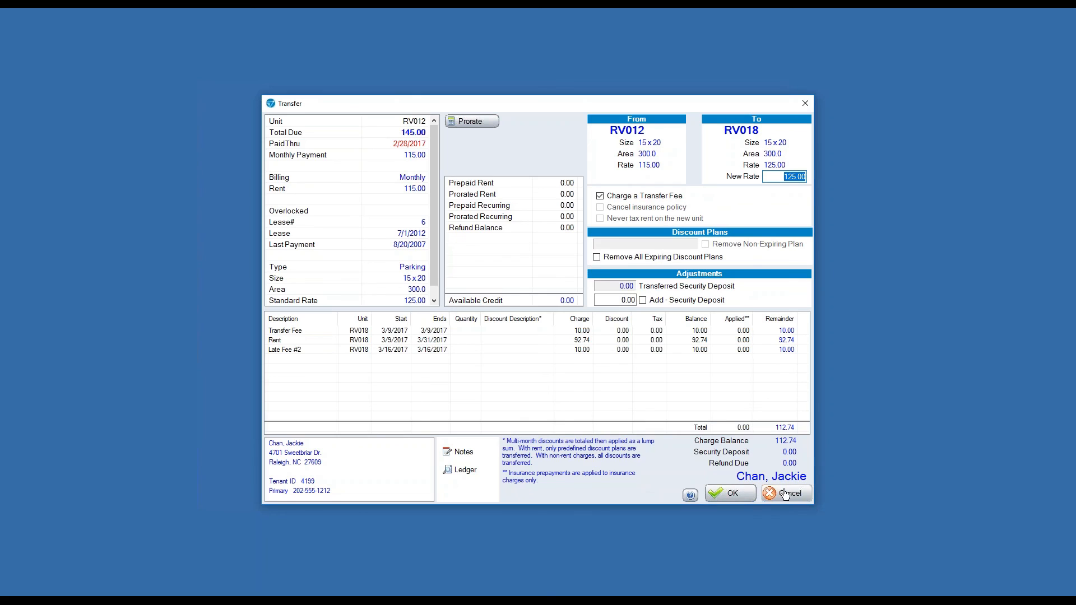
pyautogui.click(730, 493)
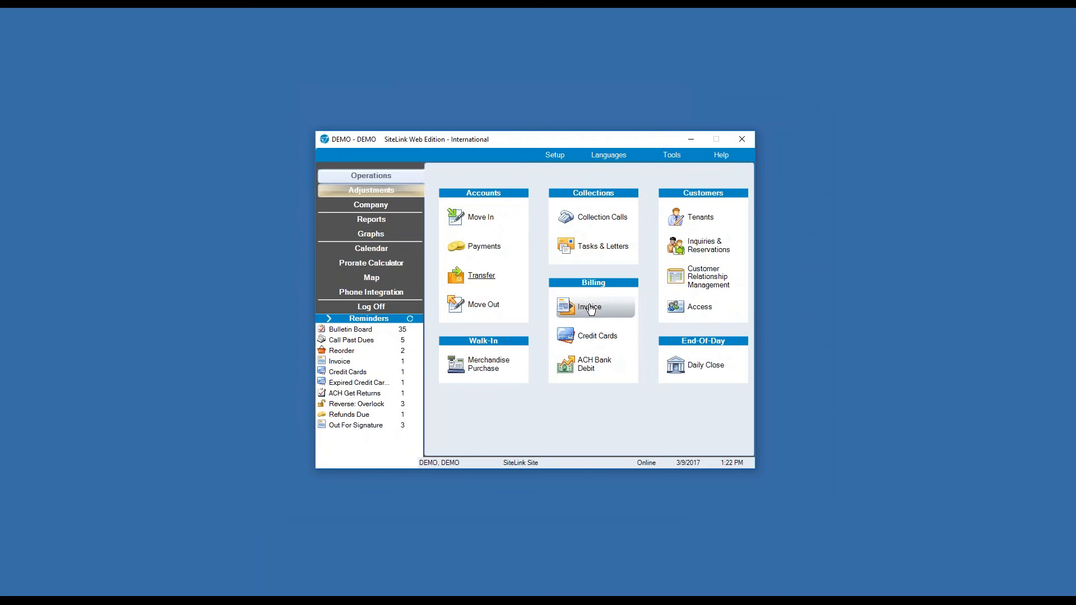
# Start a Move Out for the tenant in unit RV003.
pyautogui.click(489, 309)
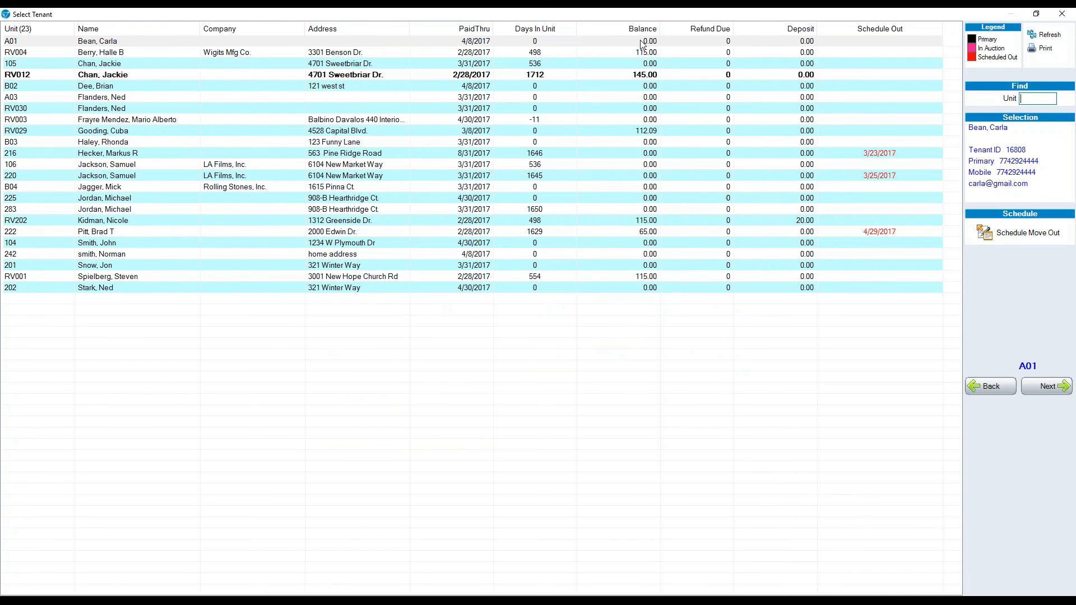
pyautogui.doubleClick(392, 122)
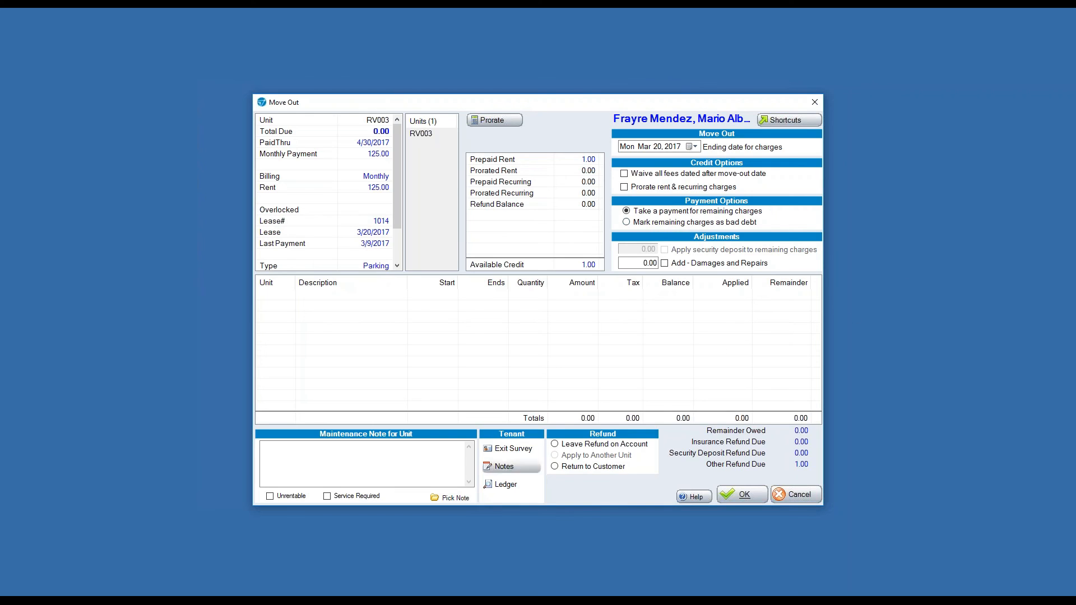
# Skip the exit survey without saving and confirm the RV003 move-out.
pyautogui.click(501, 453)
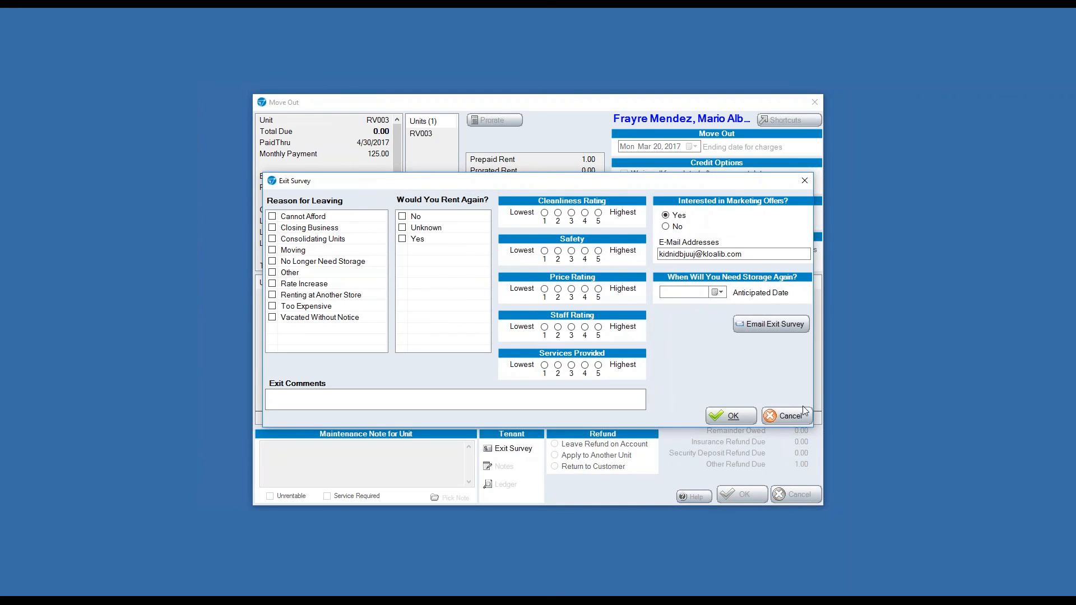
pyautogui.click(783, 415)
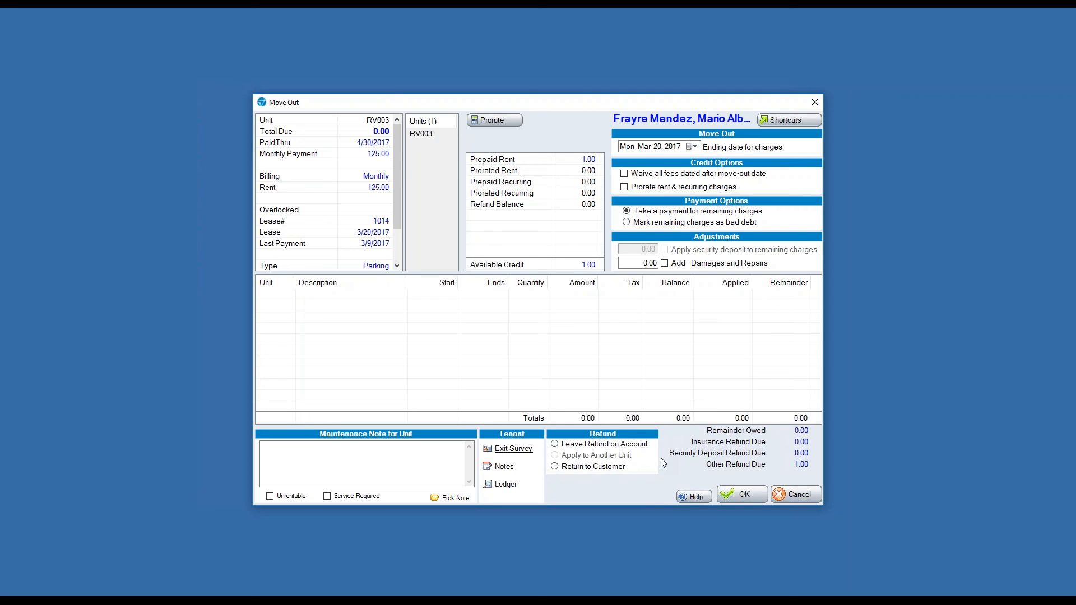
pyautogui.click(749, 502)
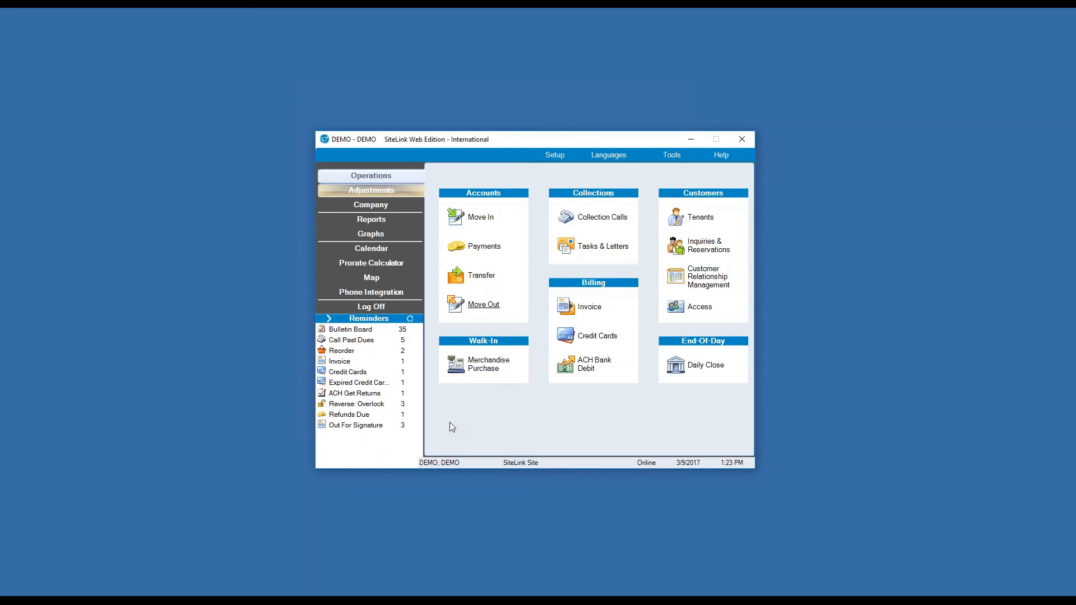
# Sell two Damptrap 6/box items as a walk-in merchandise purchase totalling 10.58.
pyautogui.click(479, 364)
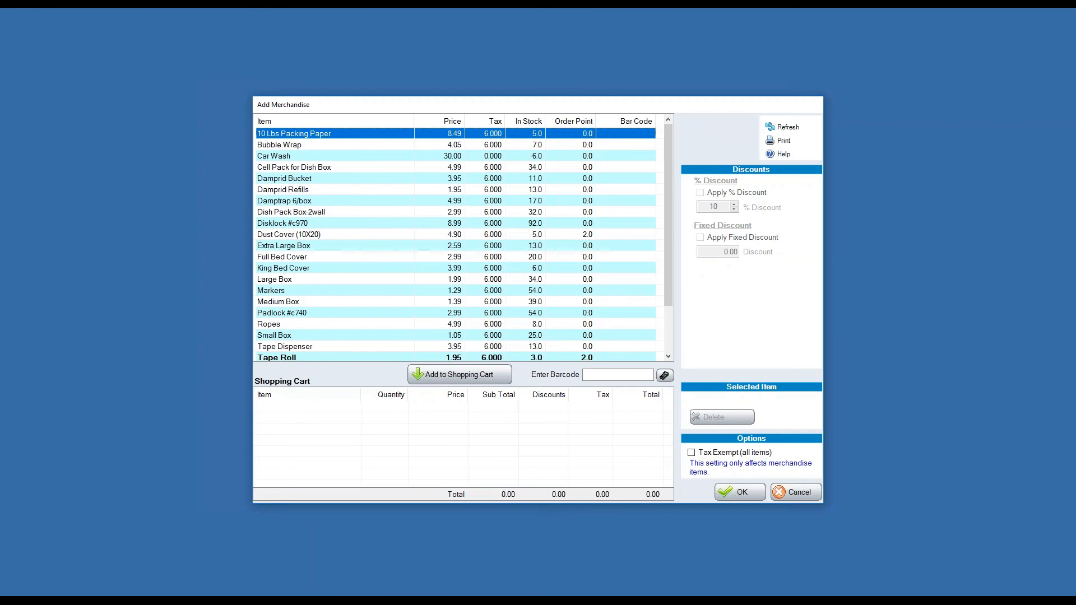
pyautogui.doubleClick(356, 202)
pyautogui.click(394, 408)
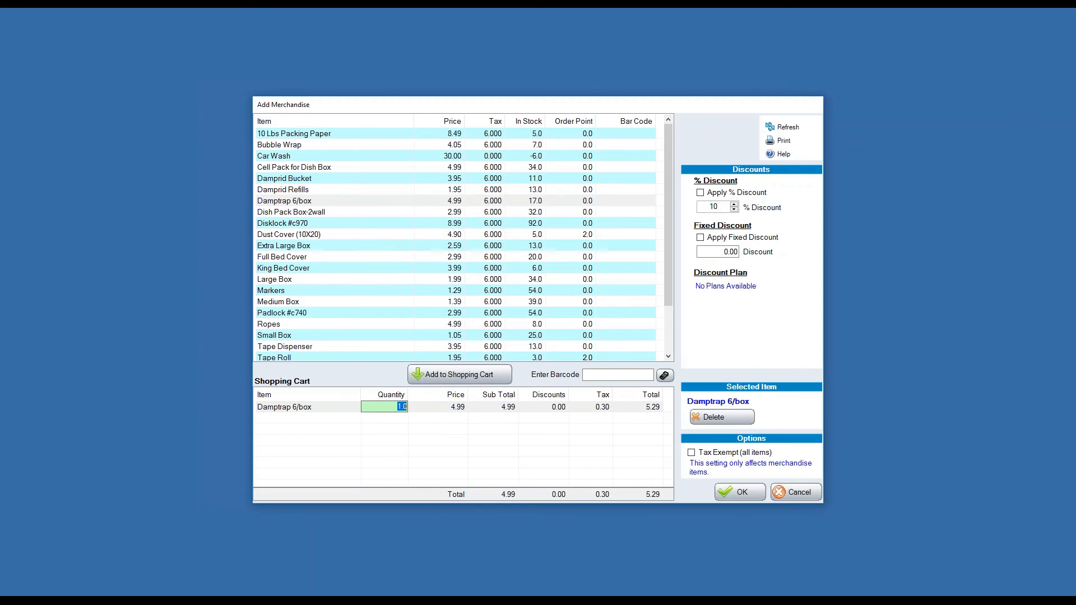
pyautogui.write('2')
pyautogui.press('Return')
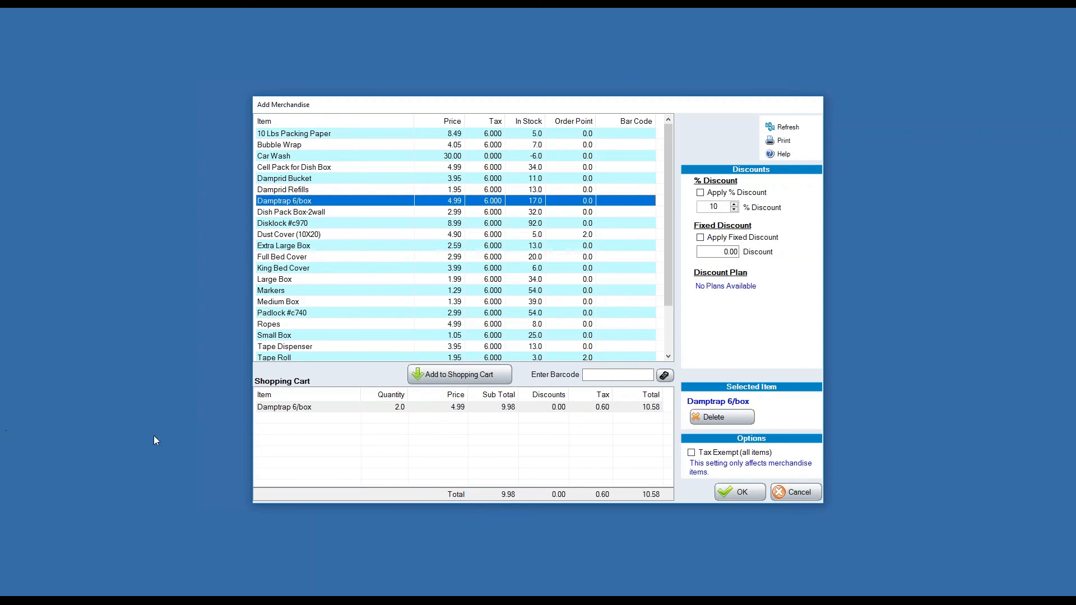
pyautogui.click(482, 428)
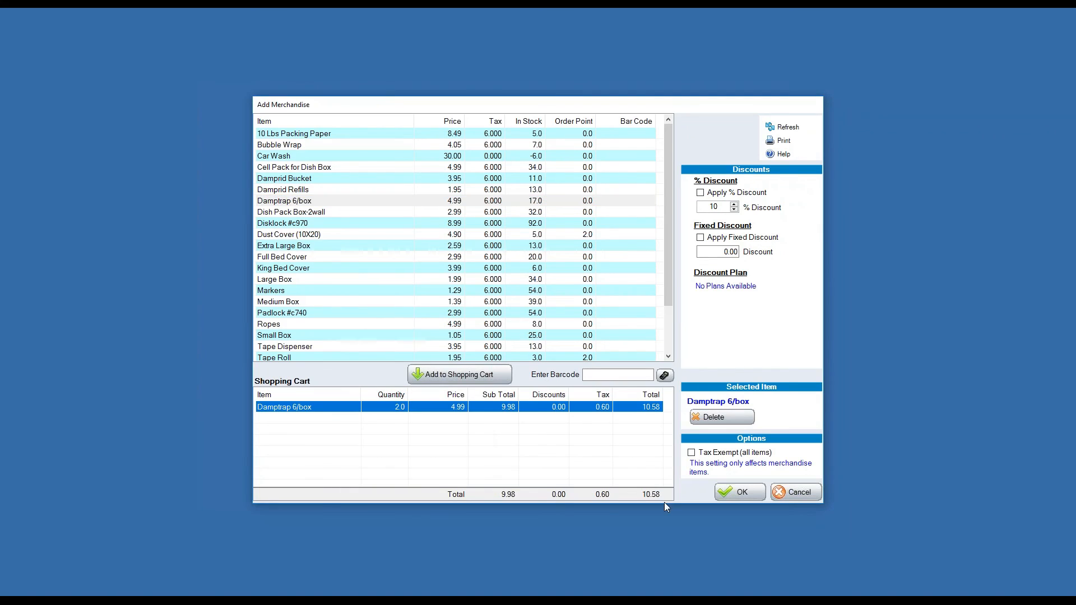
pyautogui.click(744, 491)
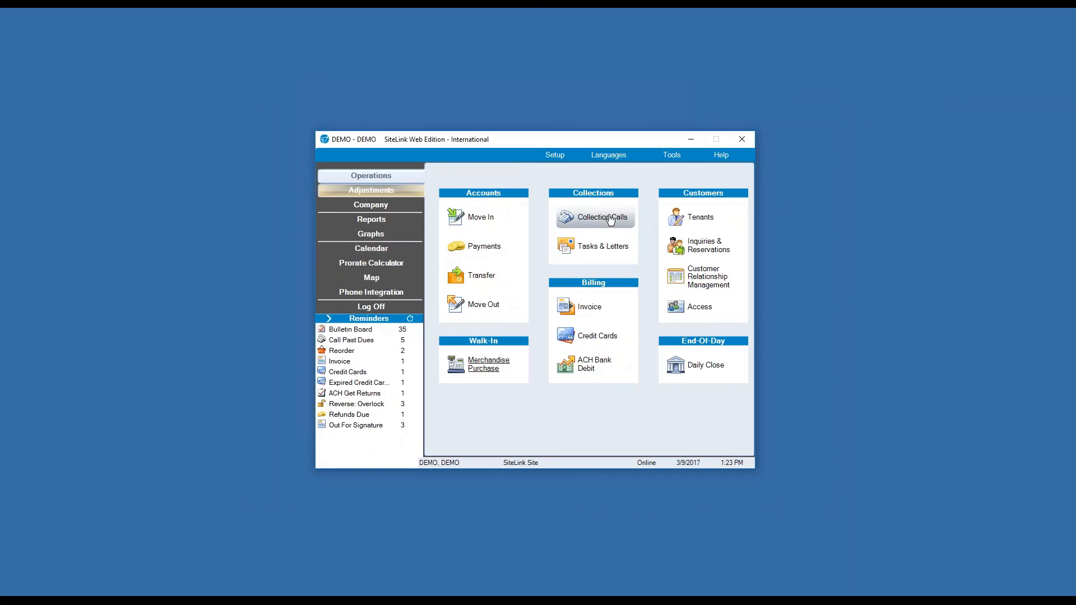
# Open Collection Calls with the five past-due tenants and select unit RV012.
pyautogui.doubleClick(359, 340)
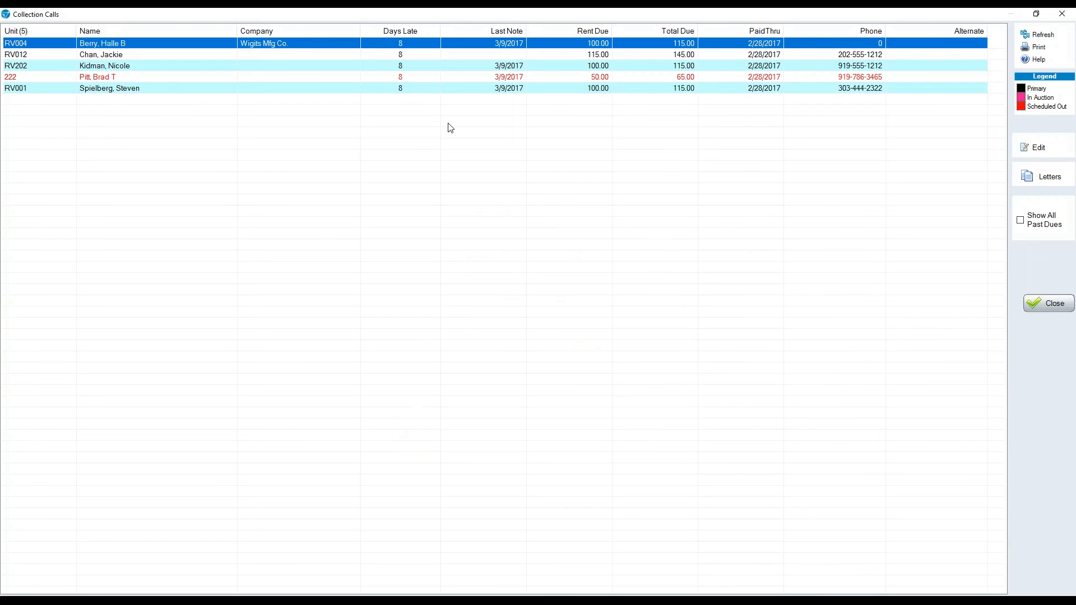
pyautogui.click(1062, 14)
pyautogui.click(580, 211)
pyautogui.click(273, 55)
# Save the collection note 'test' on RV012's account, discarding the voice-mail phrase.
pyautogui.doubleClick(273, 55)
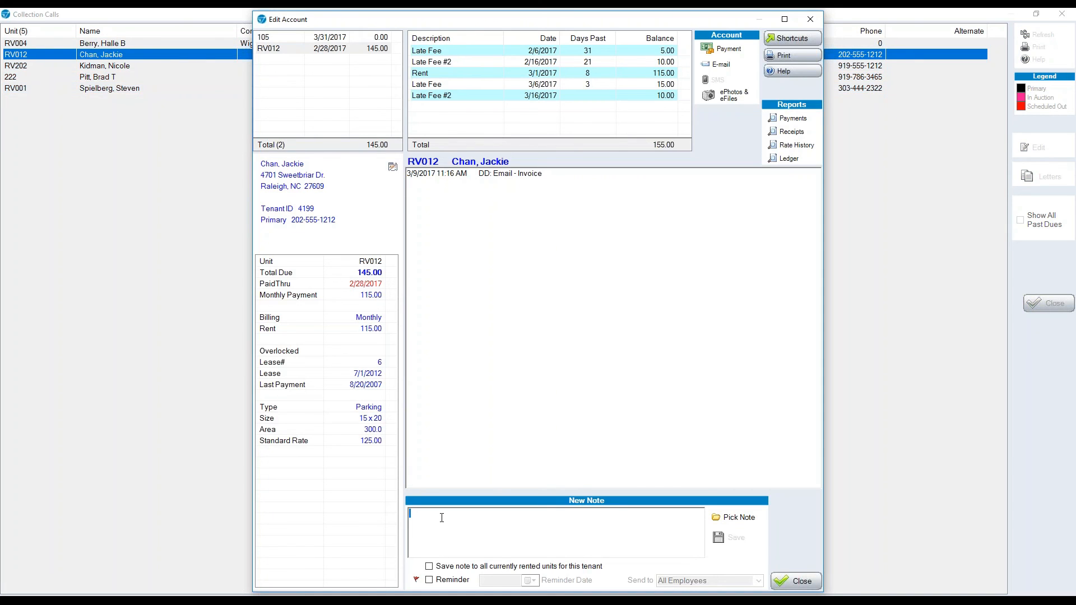
pyautogui.write('test')
pyautogui.click(731, 523)
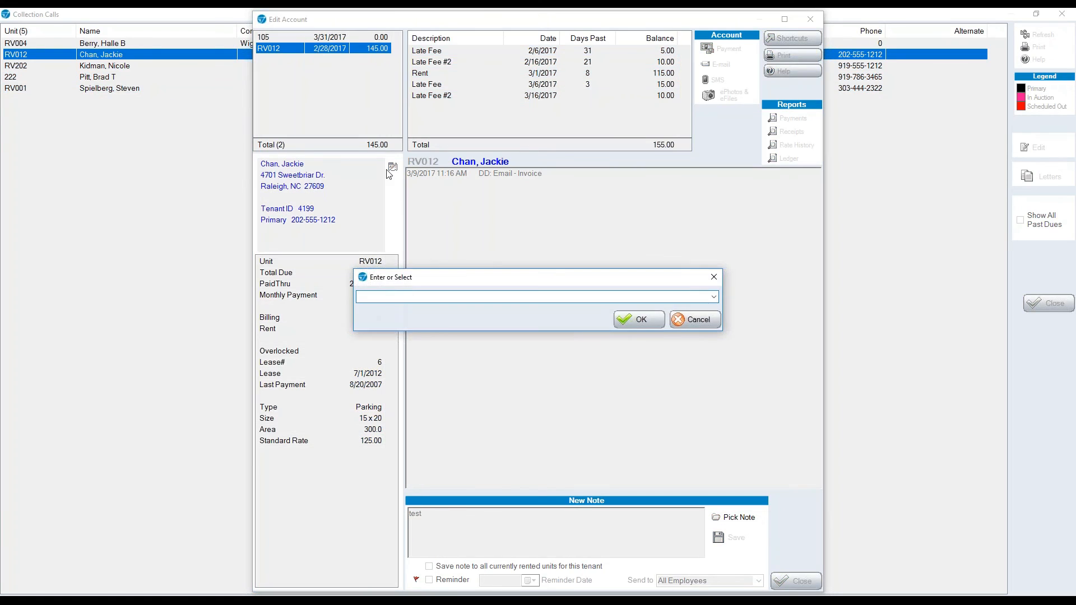
pyautogui.click(714, 297)
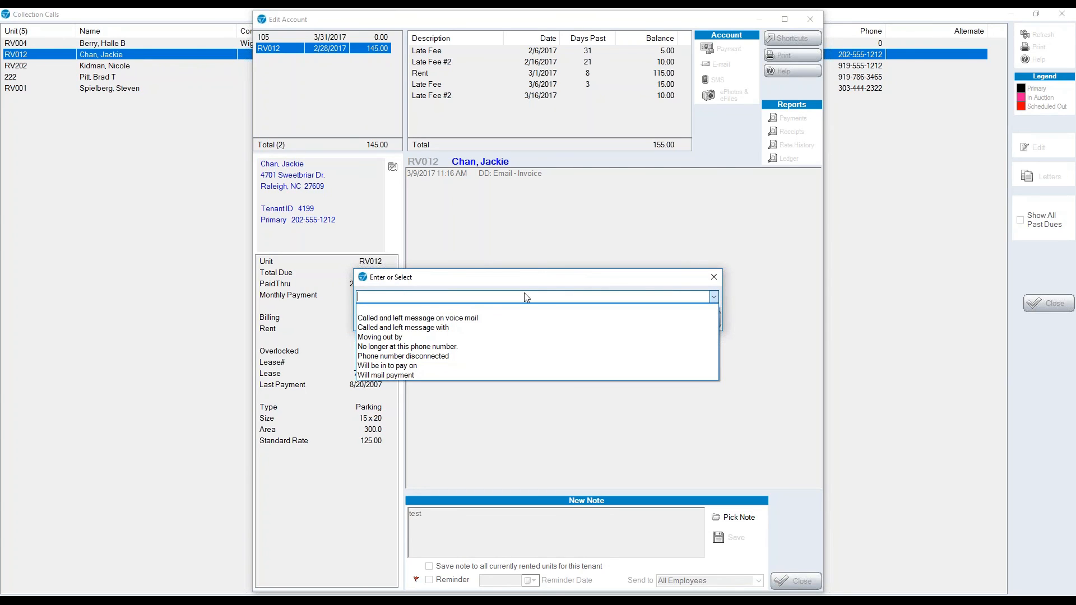
pyautogui.click(445, 318)
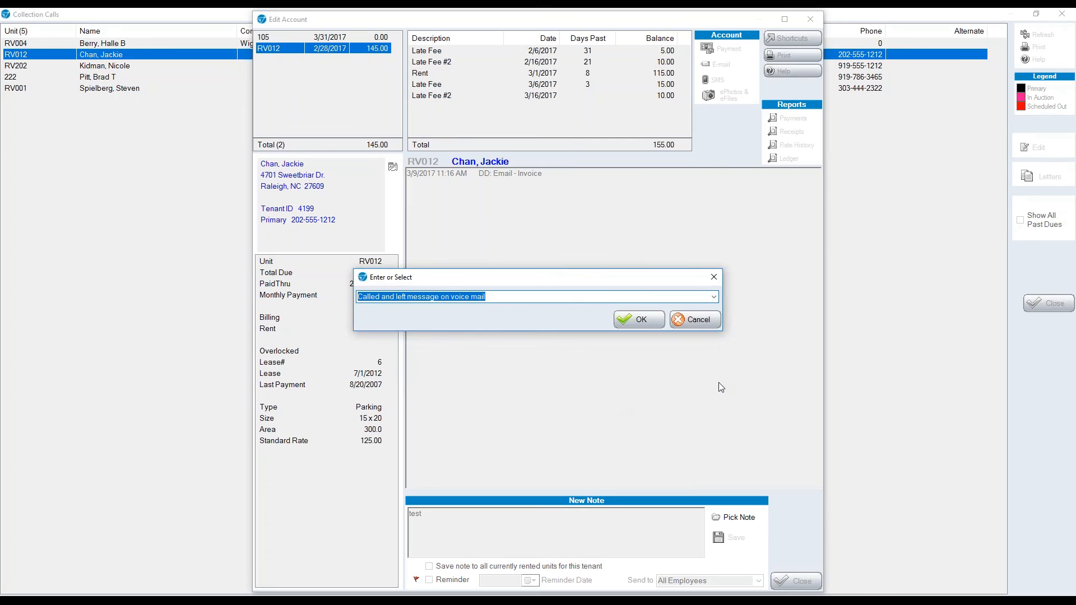
pyautogui.click(694, 320)
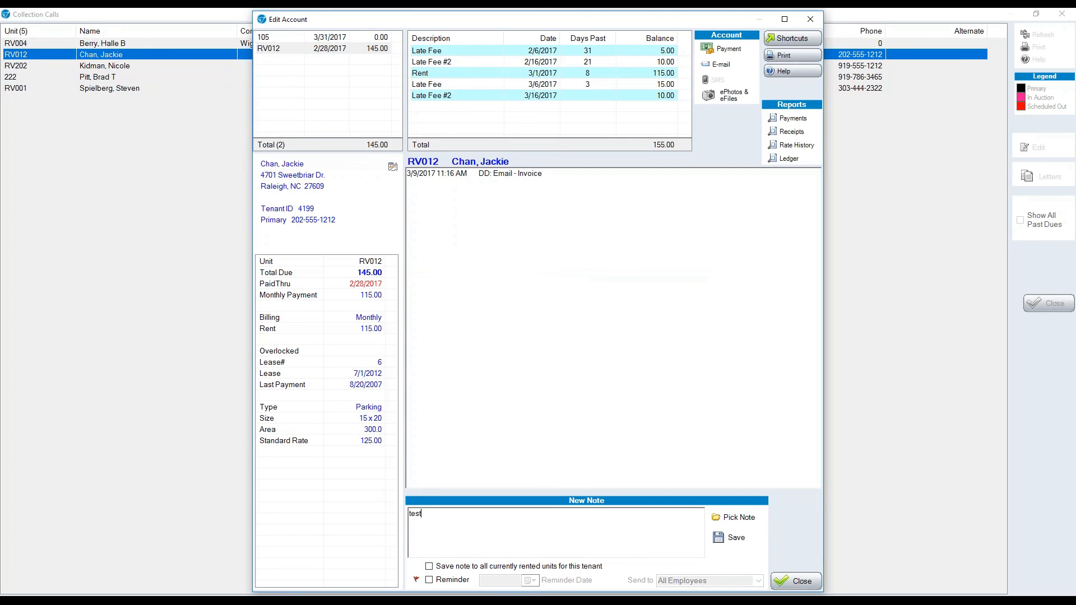
pyautogui.click(721, 546)
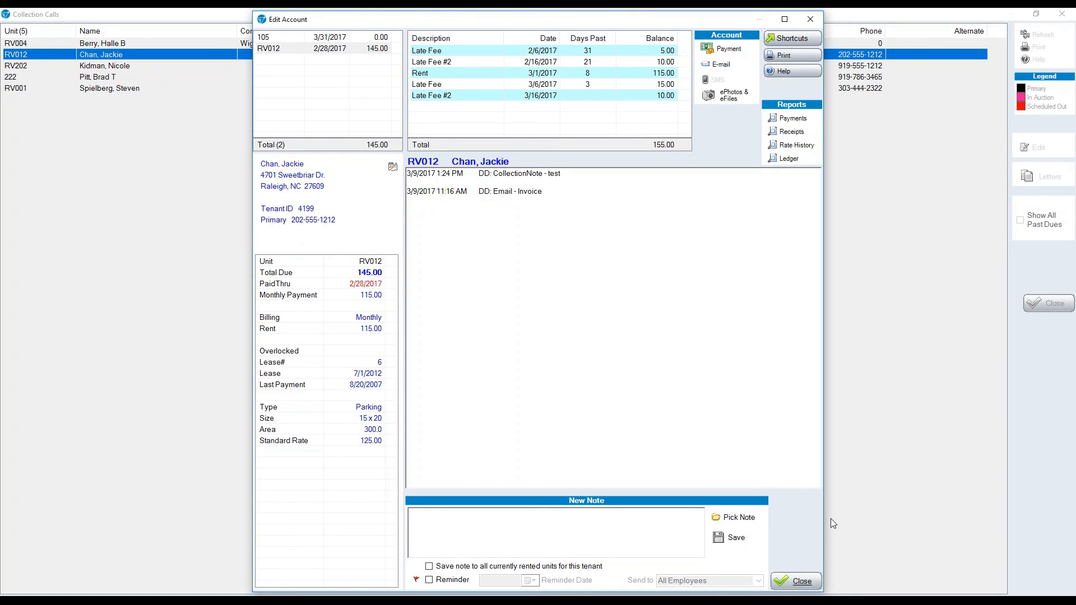
pyautogui.click(801, 580)
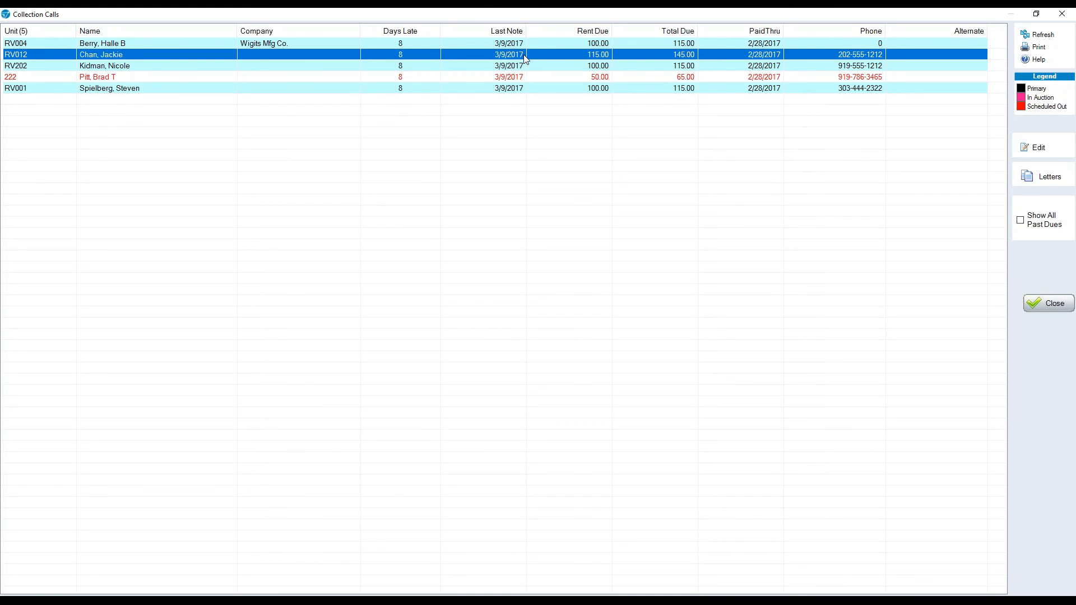
# Close Collection Calls, then check and close the empty Overlock Past Due Tasks list.
pyautogui.click(1048, 305)
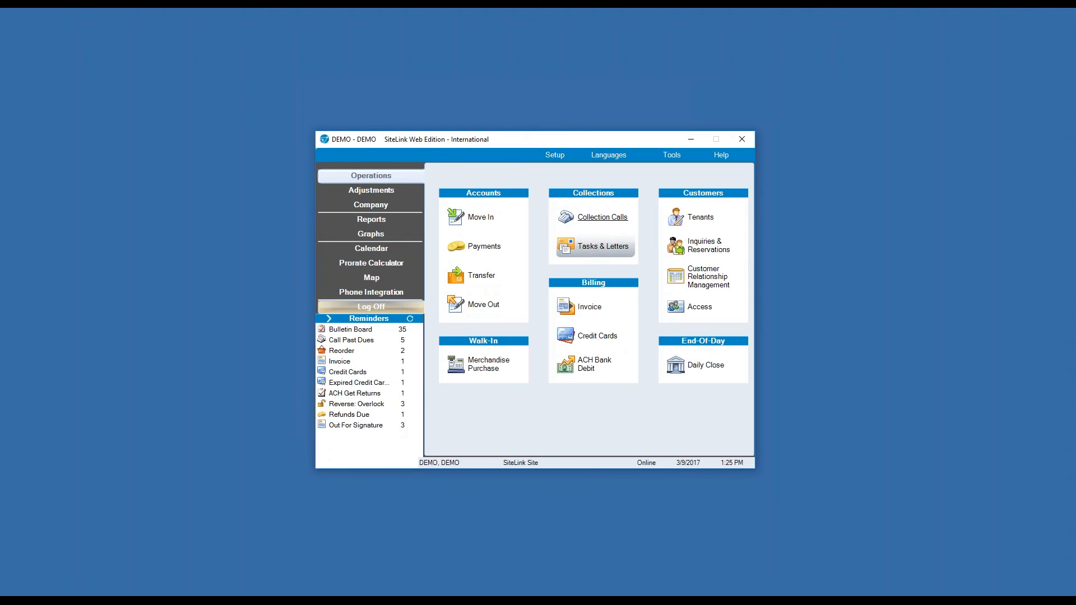
pyautogui.click(595, 251)
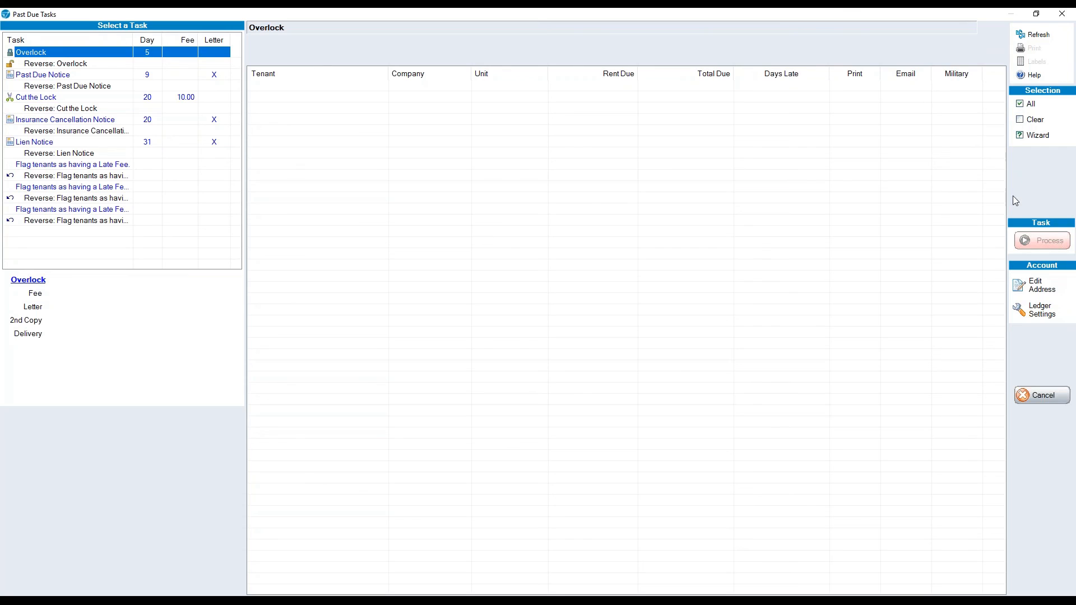
pyautogui.click(1062, 14)
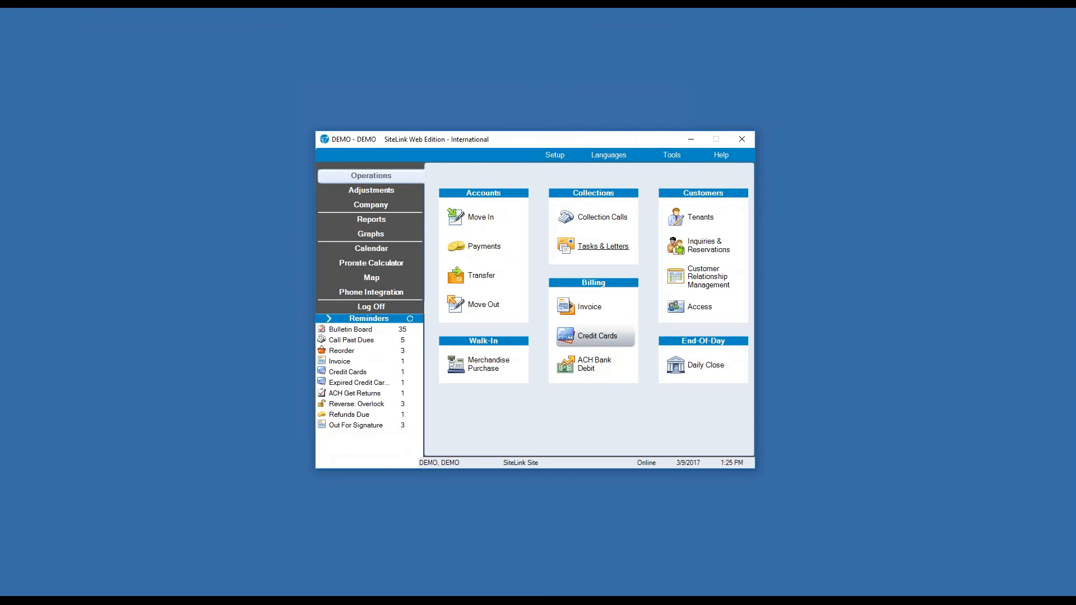
pyautogui.click(603, 307)
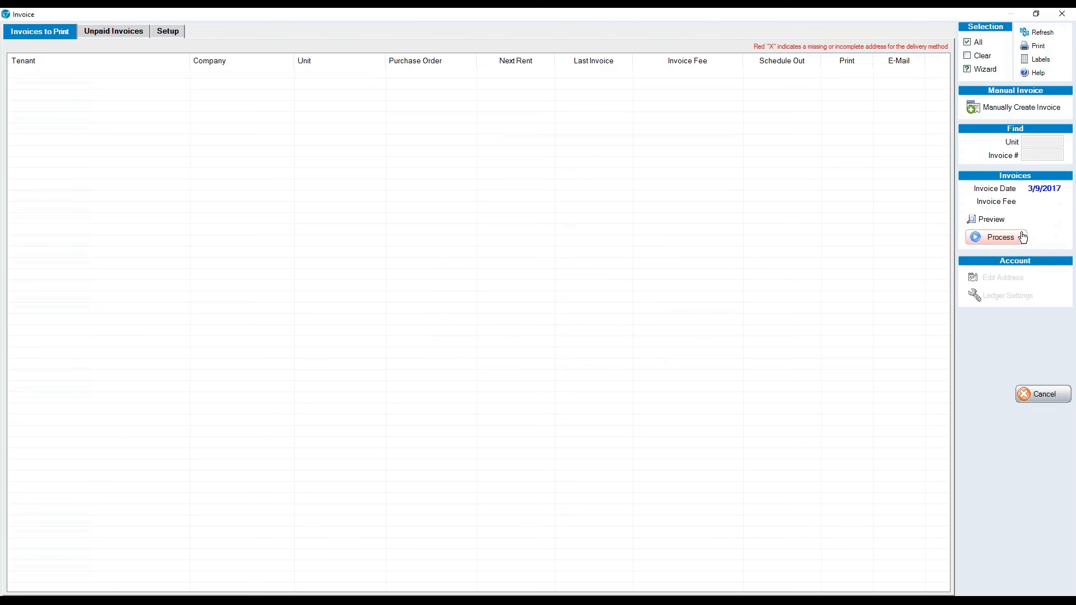
pyautogui.click(1063, 16)
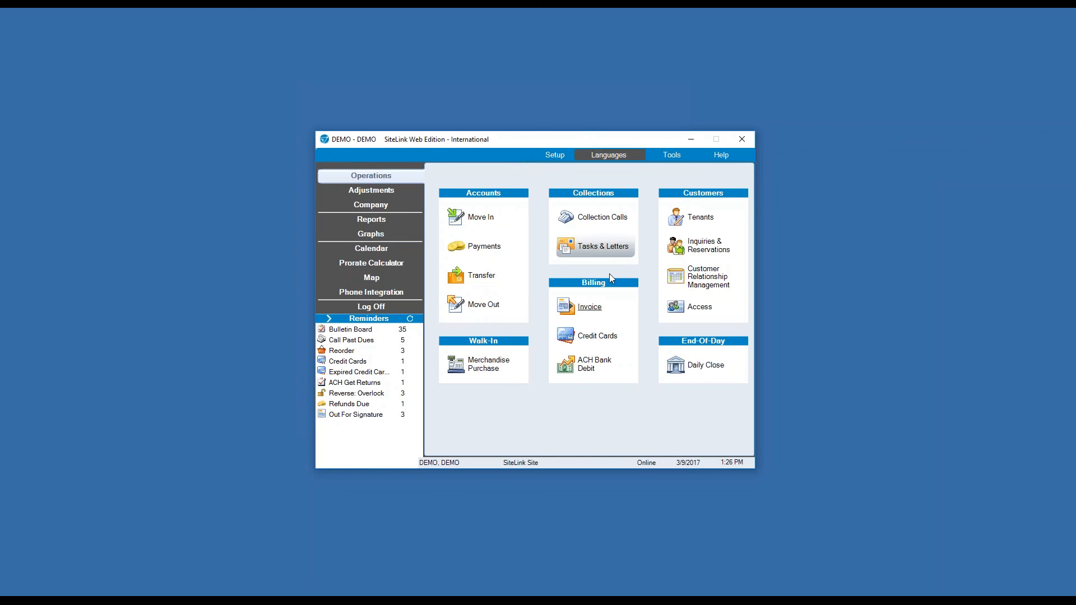
pyautogui.click(594, 334)
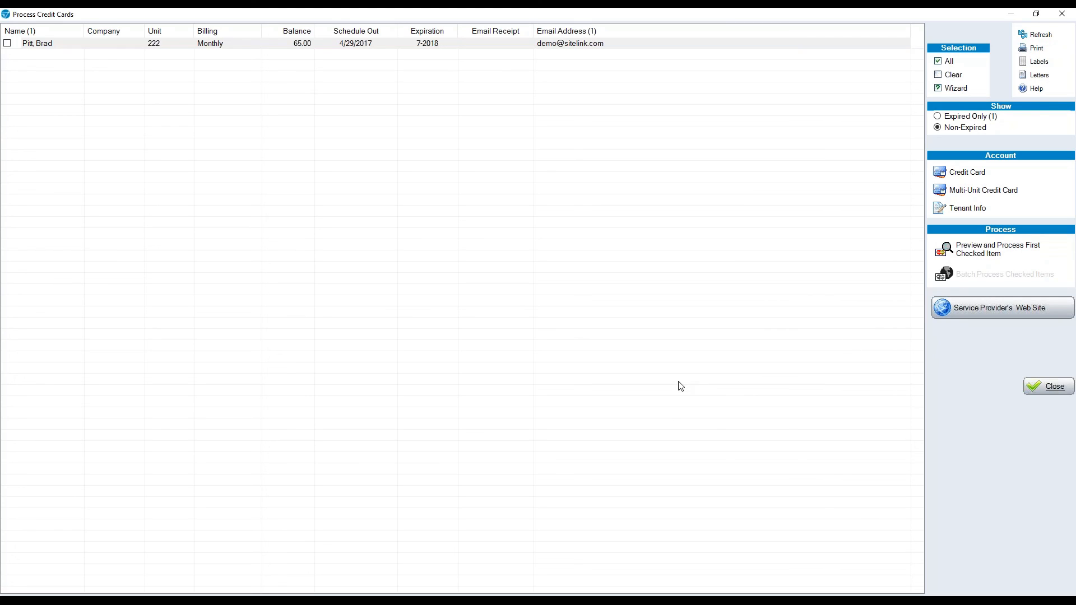
pyautogui.click(1062, 13)
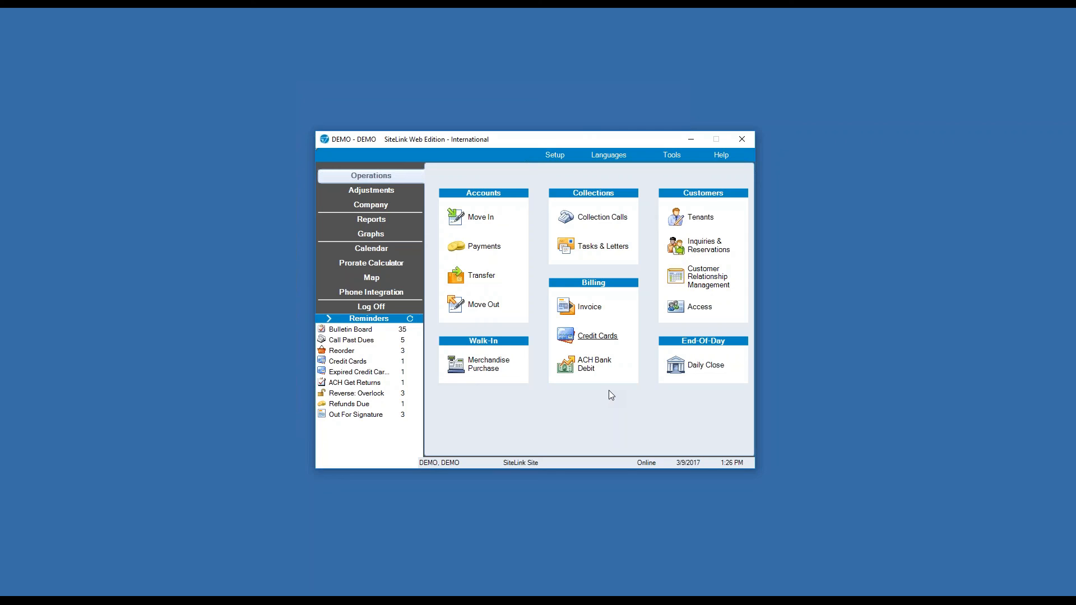
pyautogui.click(595, 367)
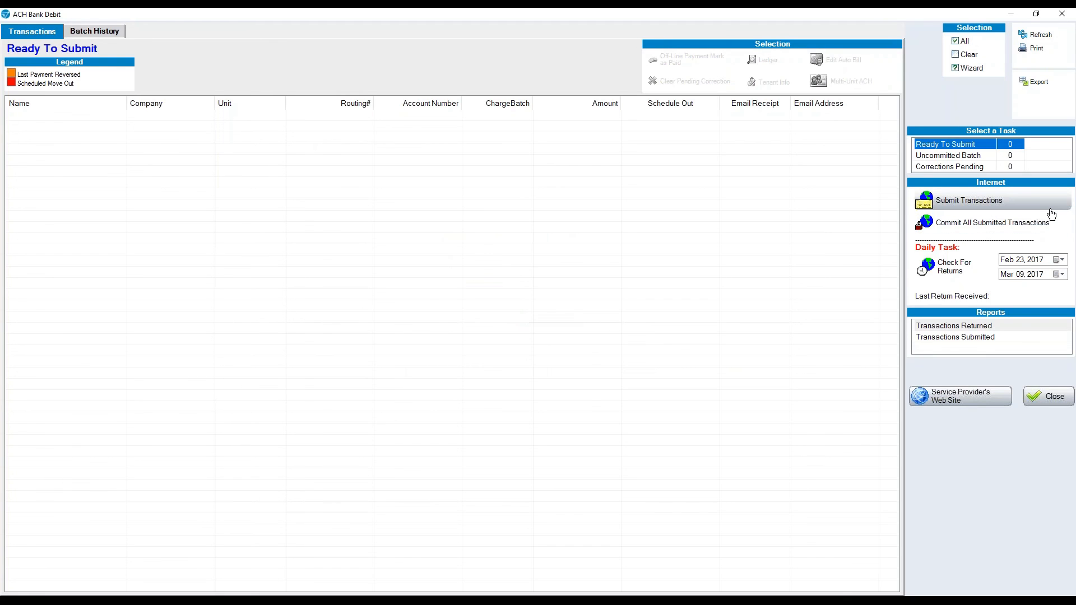
pyautogui.click(1062, 15)
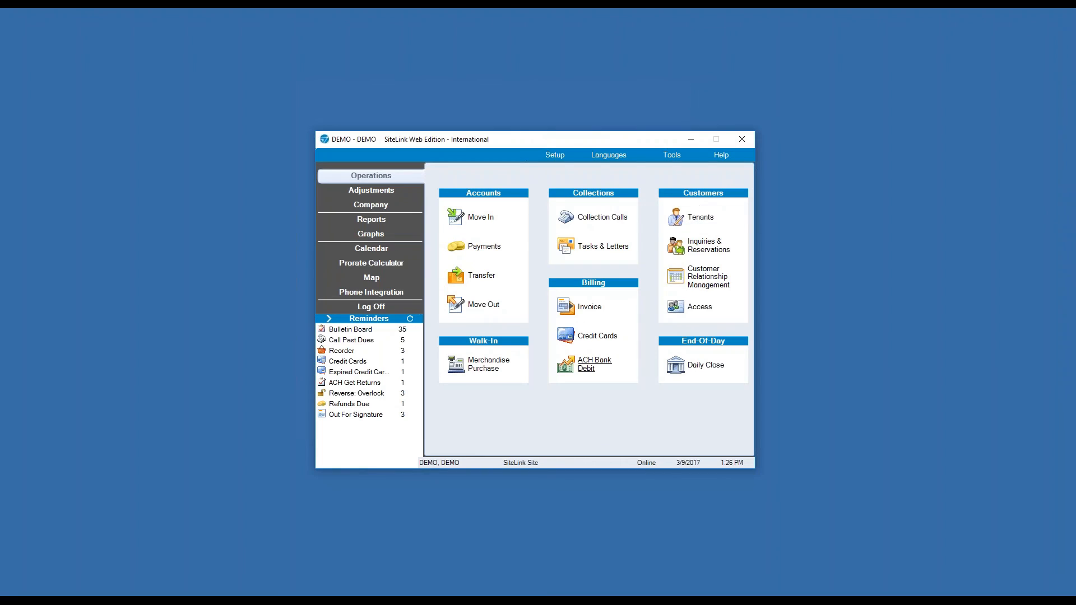
pyautogui.click(346, 383)
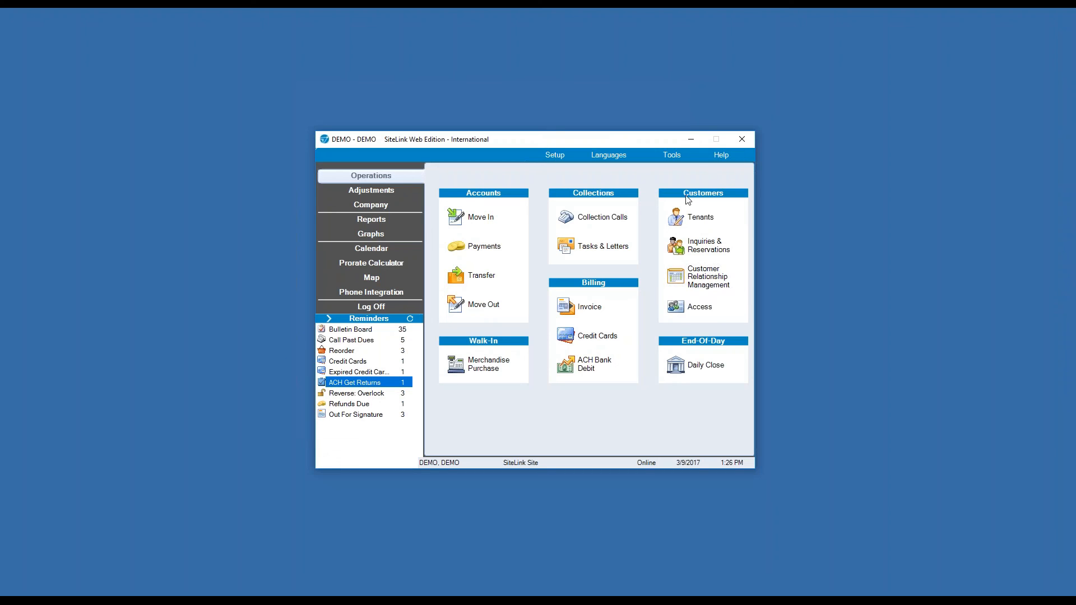
pyautogui.click(705, 227)
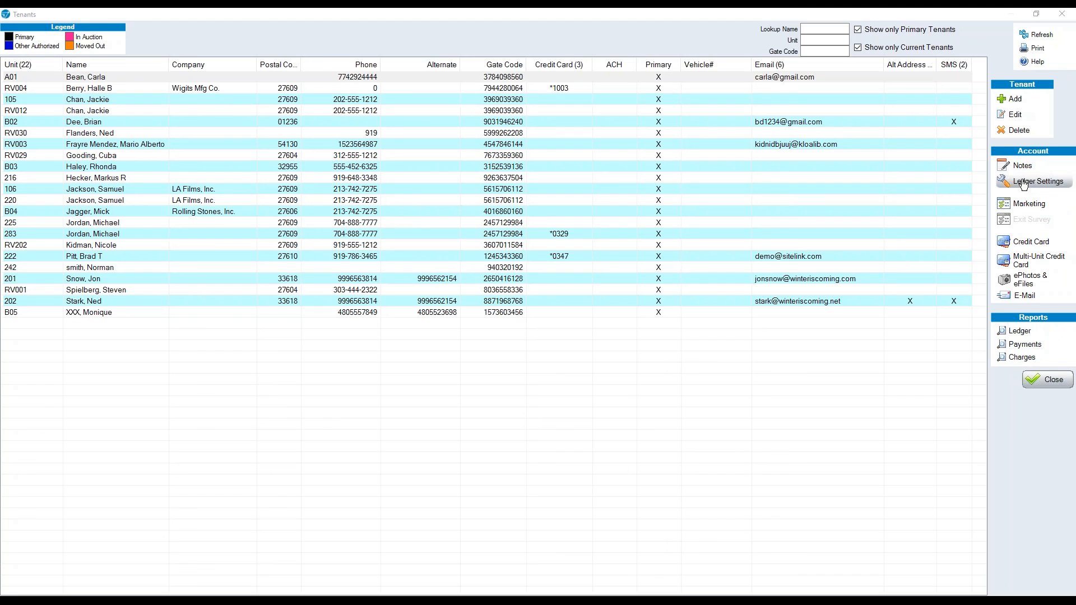
pyautogui.click(1015, 116)
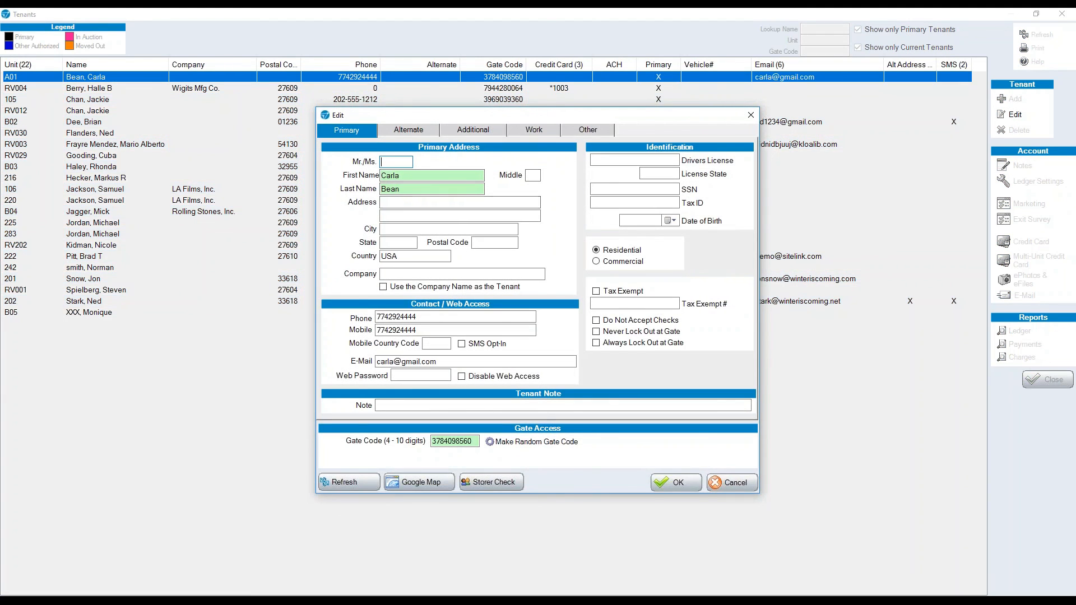
pyautogui.click(751, 115)
pyautogui.click(1062, 13)
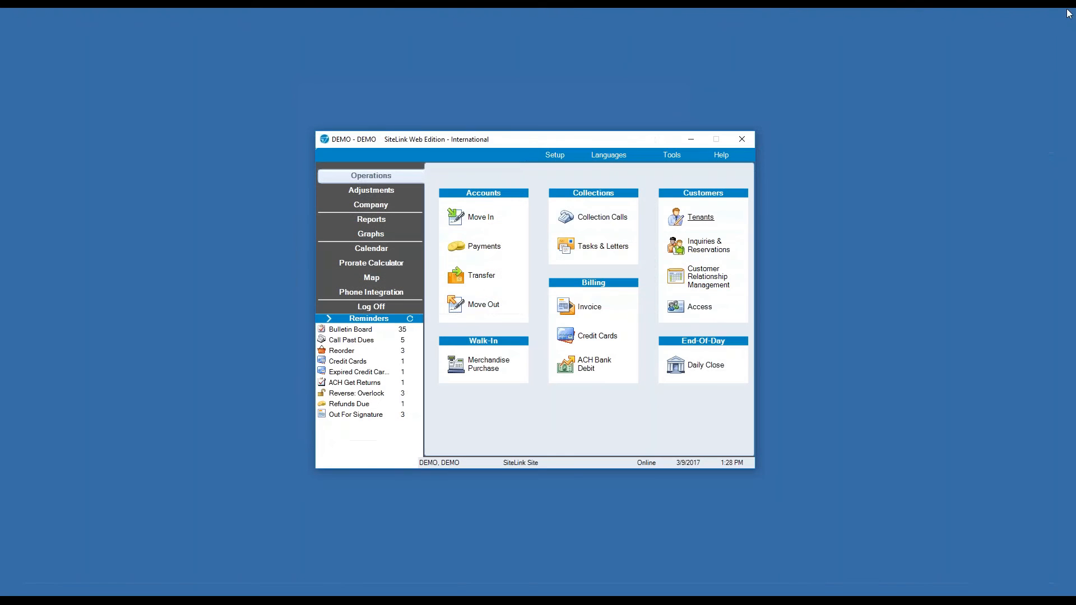
# Review and close the three-entry Inquiries and Reservations list, then launch Customer Relationship Management.
pyautogui.click(705, 246)
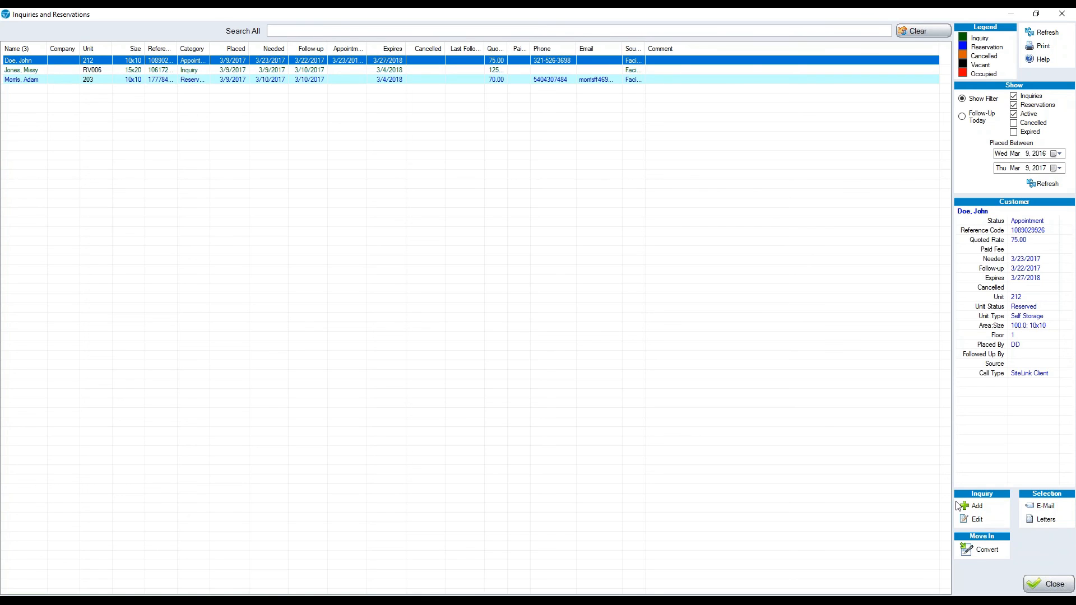
pyautogui.click(1062, 13)
pyautogui.click(709, 285)
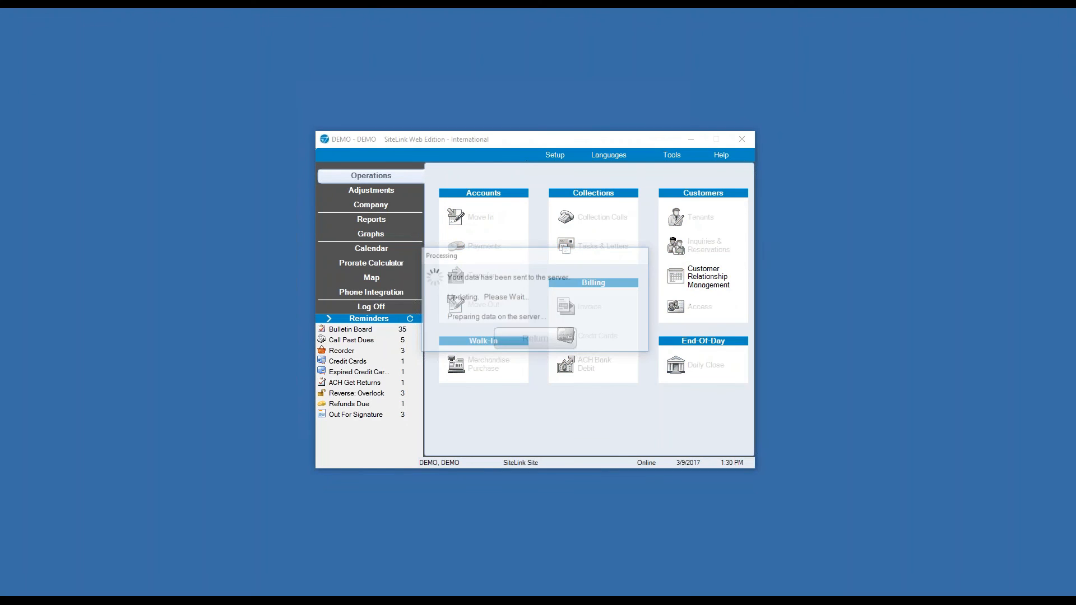
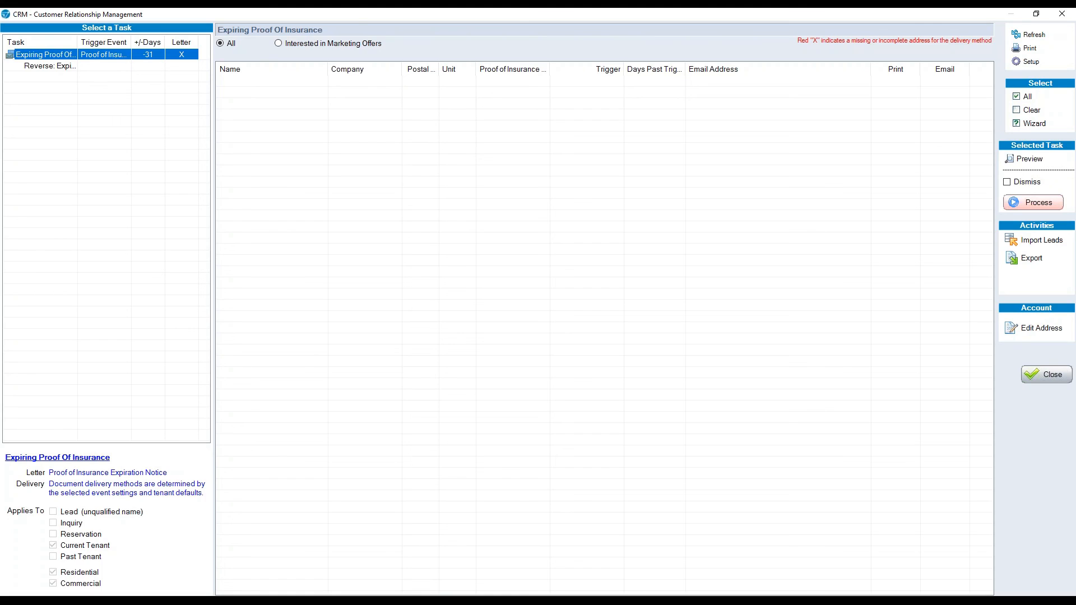
# Close CRM, open Gate Access for tenant unit 106, and select its existing gate code.
pyautogui.click(1045, 374)
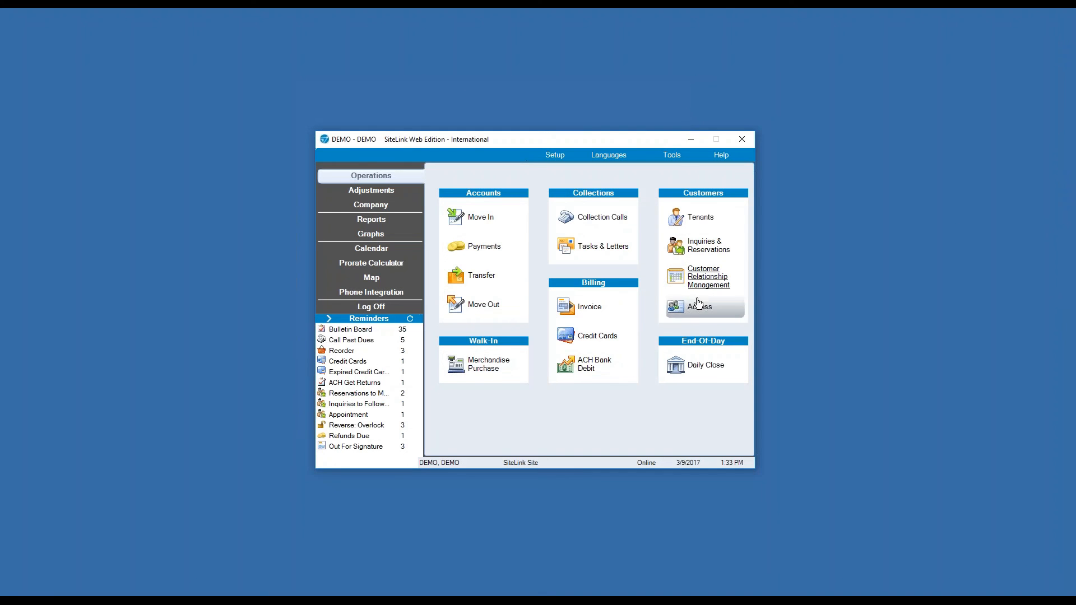
pyautogui.click(697, 305)
pyautogui.click(418, 207)
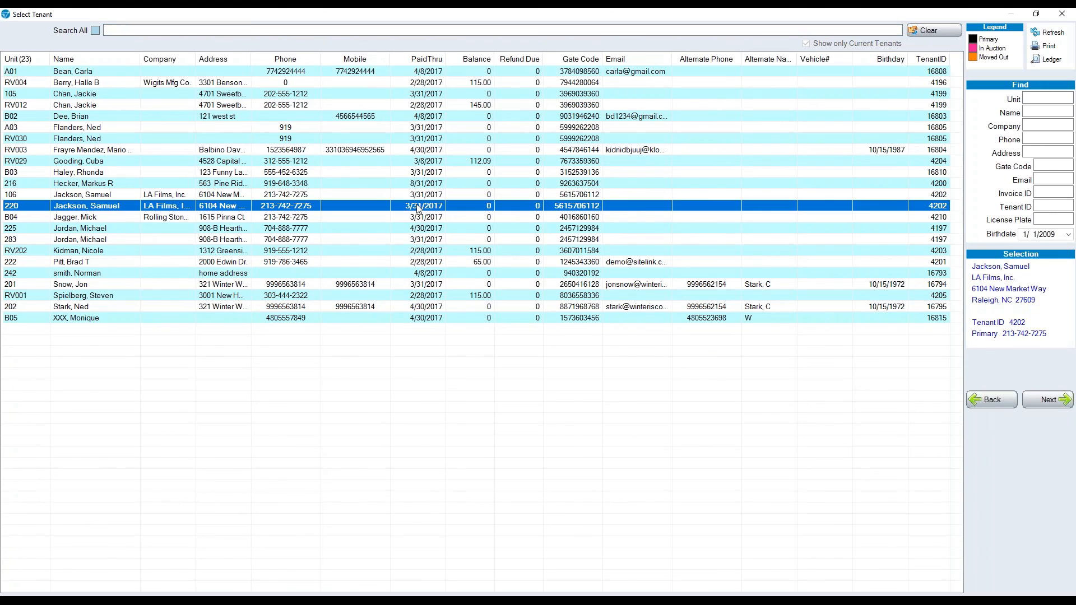
pyautogui.doubleClick(413, 198)
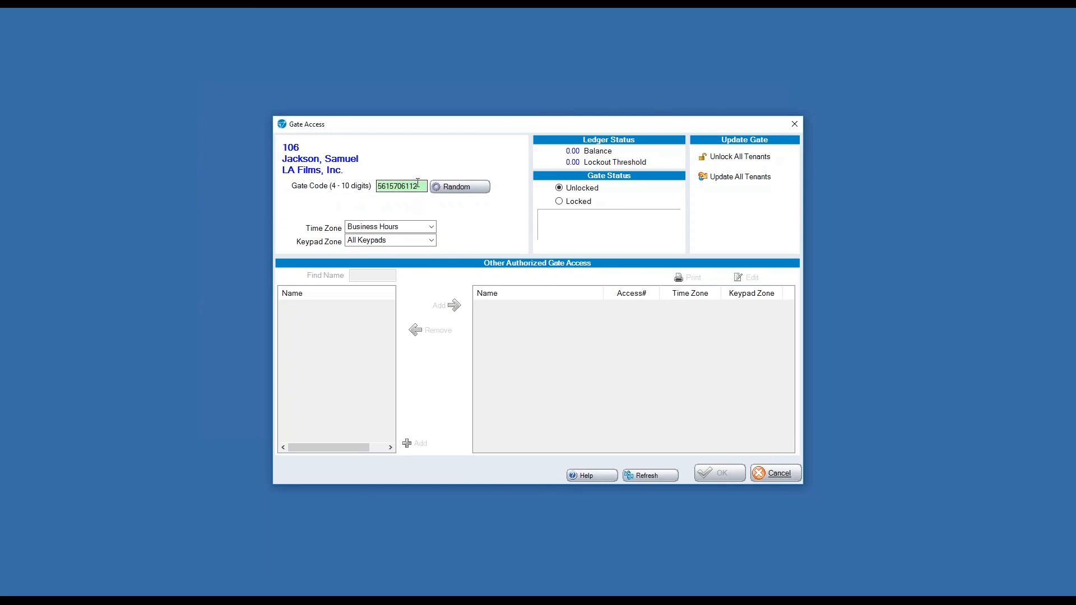
pyautogui.moveTo(419, 186); pyautogui.dragTo(374, 186)
# Close Gate Access, review the Daily Close proof edit (25,548.08 total deposit), then close Daily Close.
pyautogui.click(794, 123)
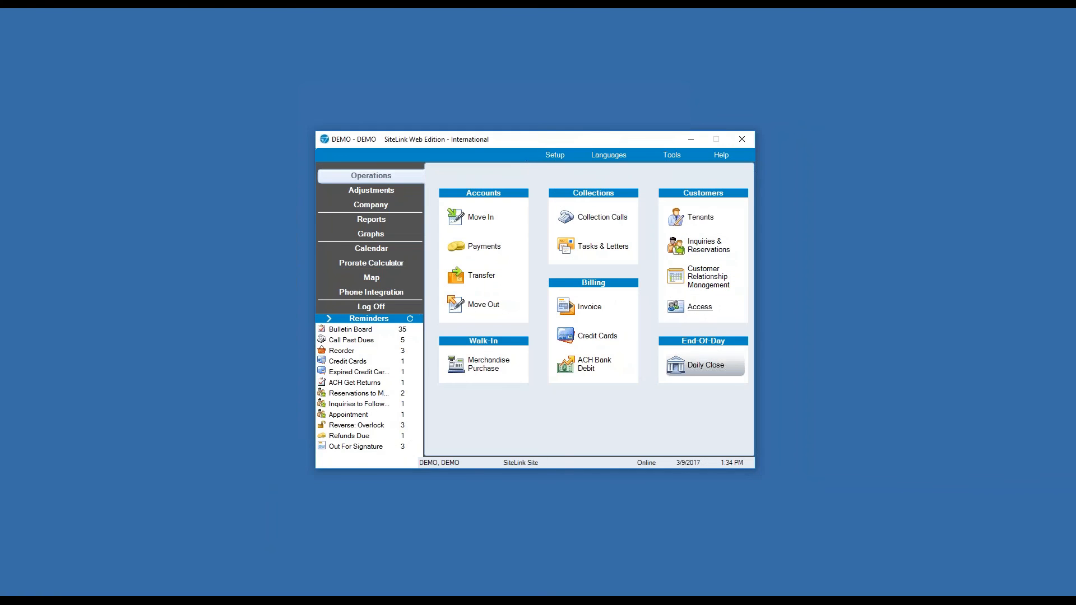
pyautogui.click(706, 370)
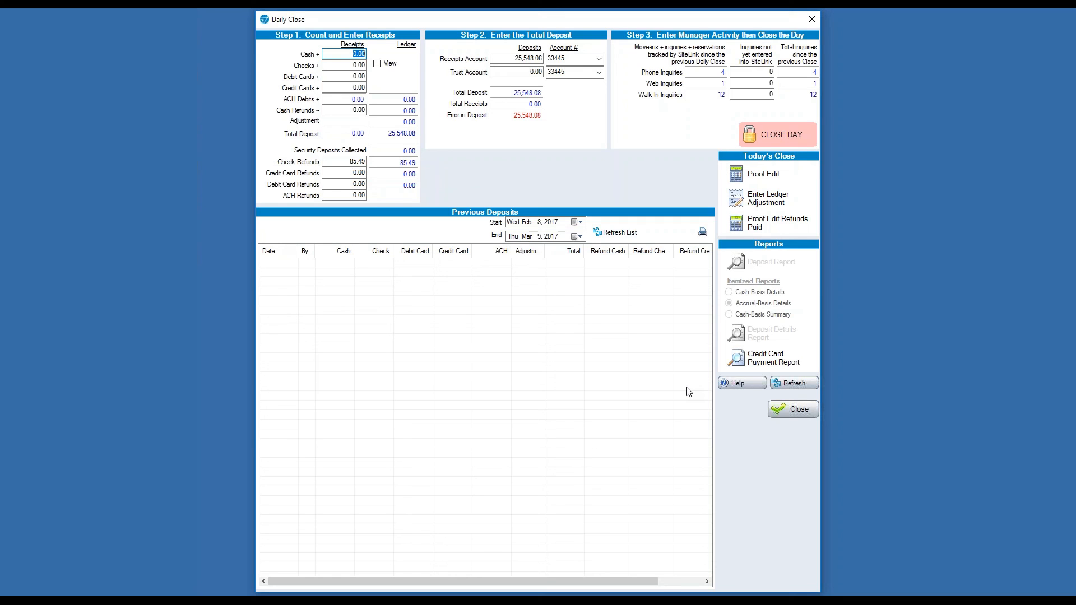
pyautogui.click(763, 175)
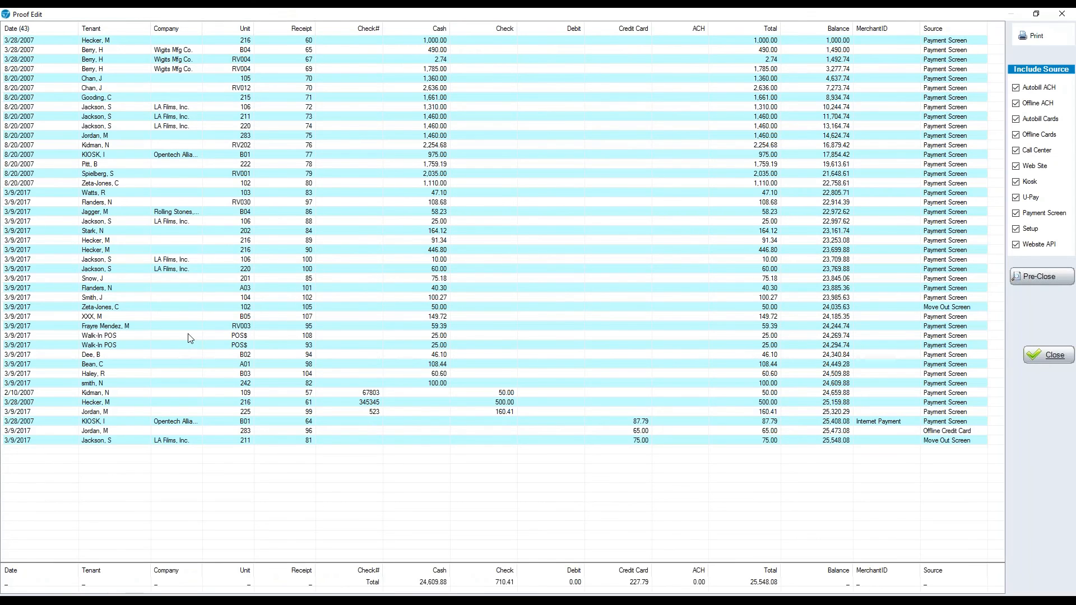
pyautogui.click(1053, 355)
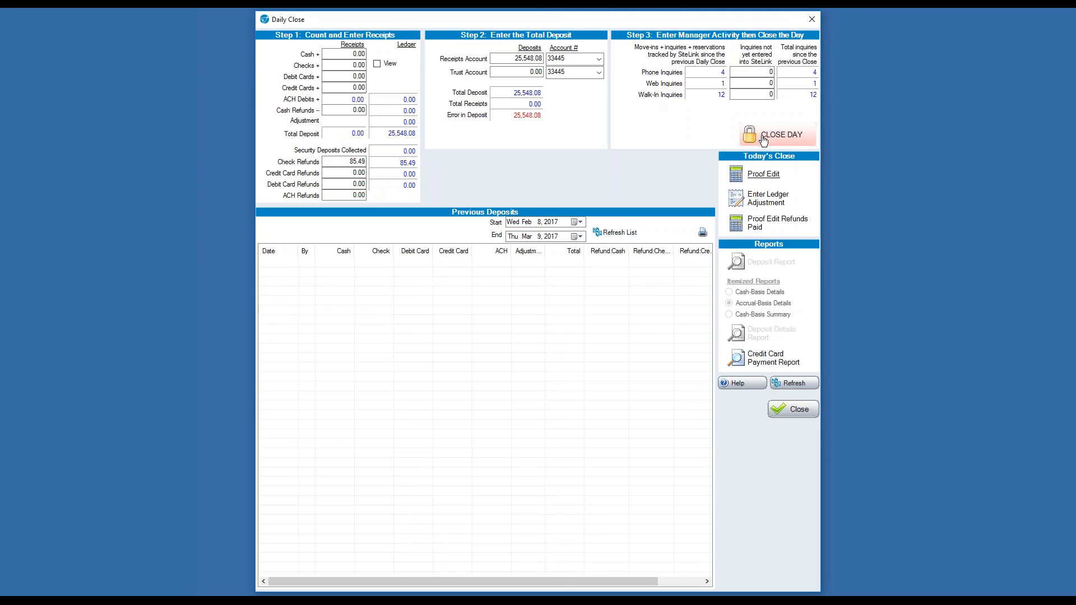
pyautogui.click(812, 20)
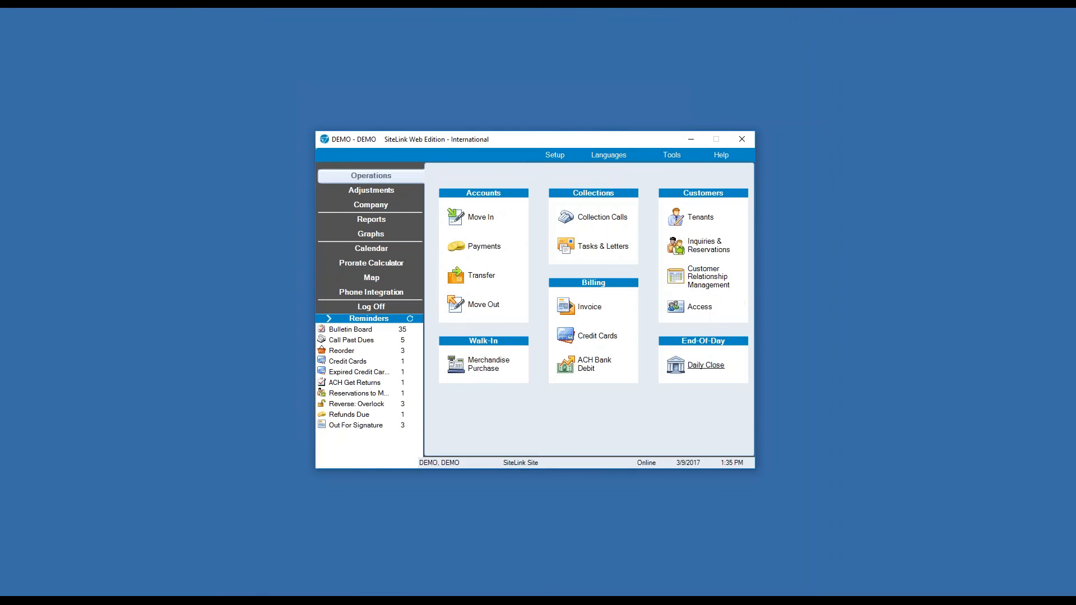
# Review unit RV012's ledger adjustments from the Adjustments page, then close the dialog.
pyautogui.click(359, 191)
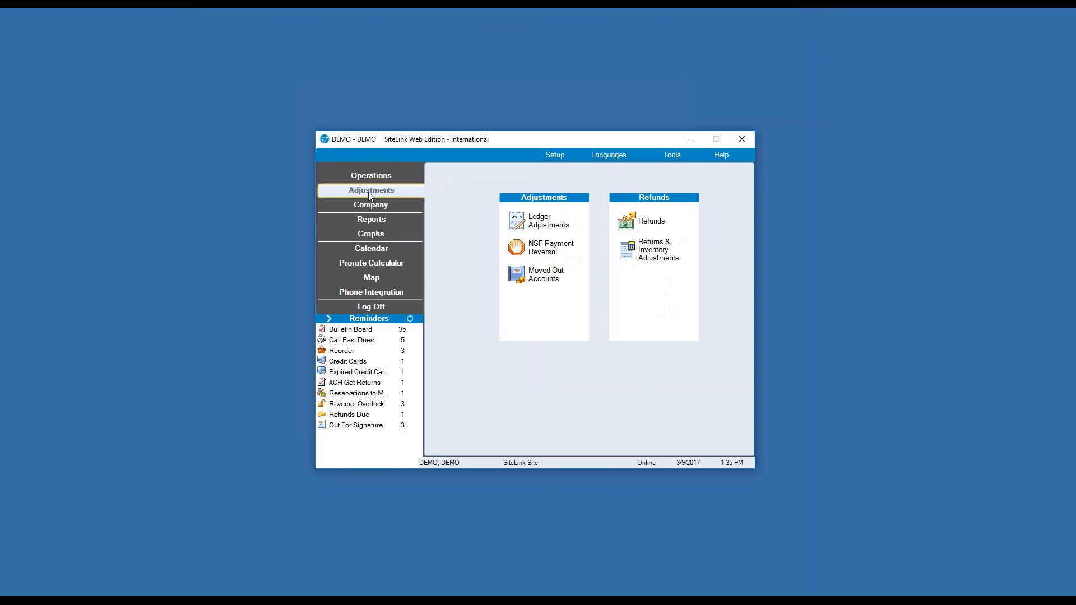
pyautogui.click(541, 213)
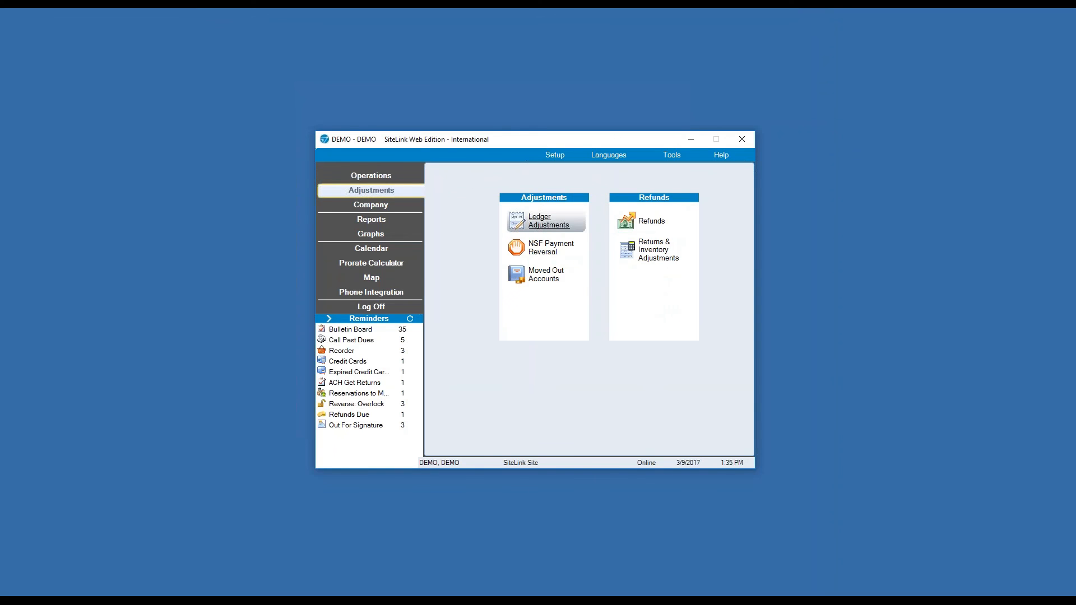
pyautogui.click(420, 107)
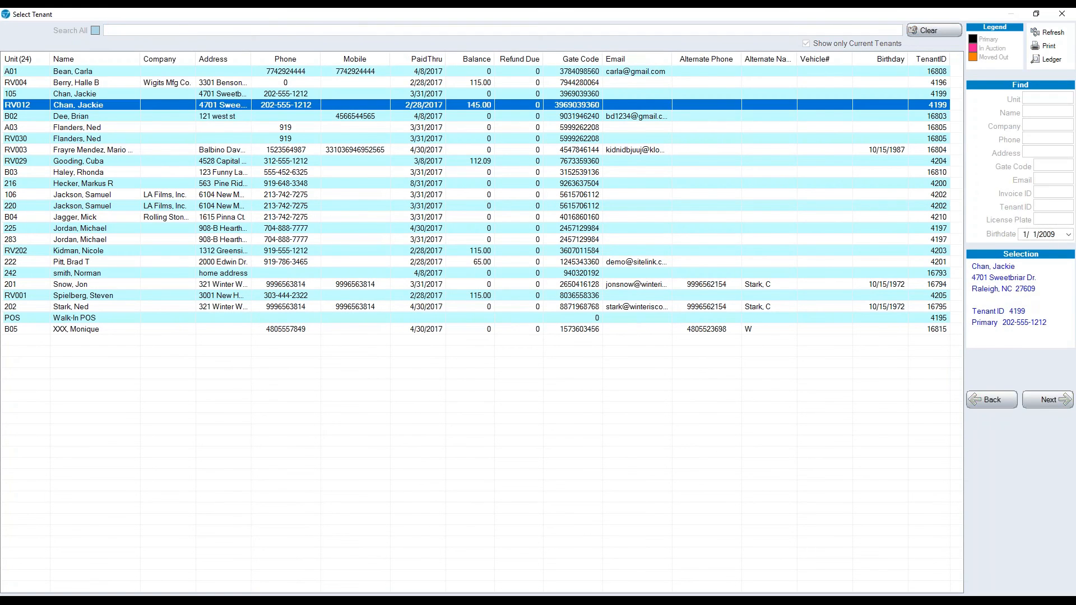
pyautogui.doubleClick(421, 112)
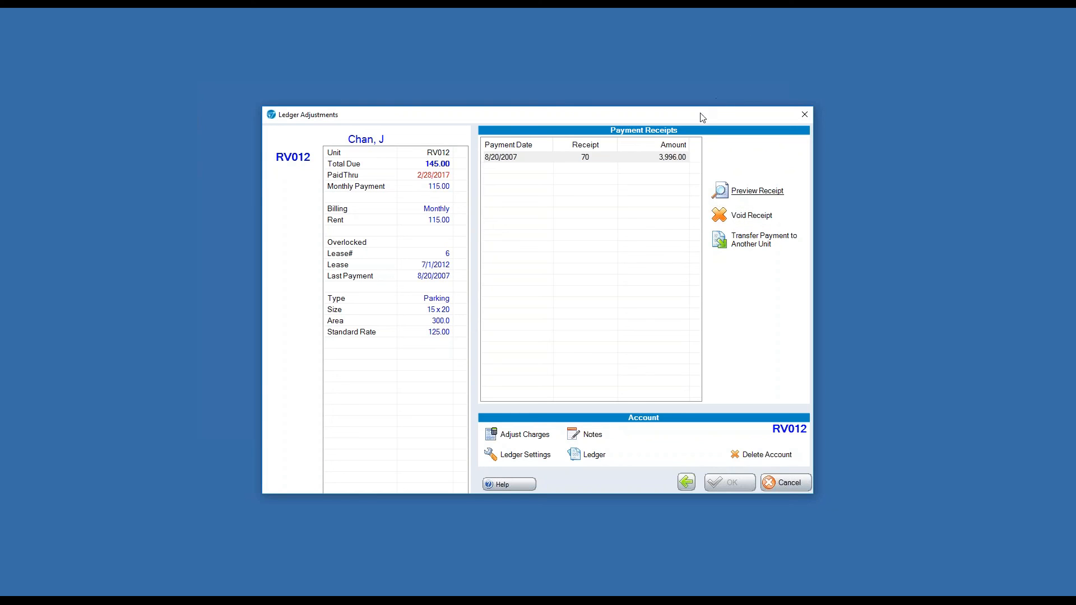
pyautogui.moveTo(697, 117); pyautogui.dragTo(616, 78)
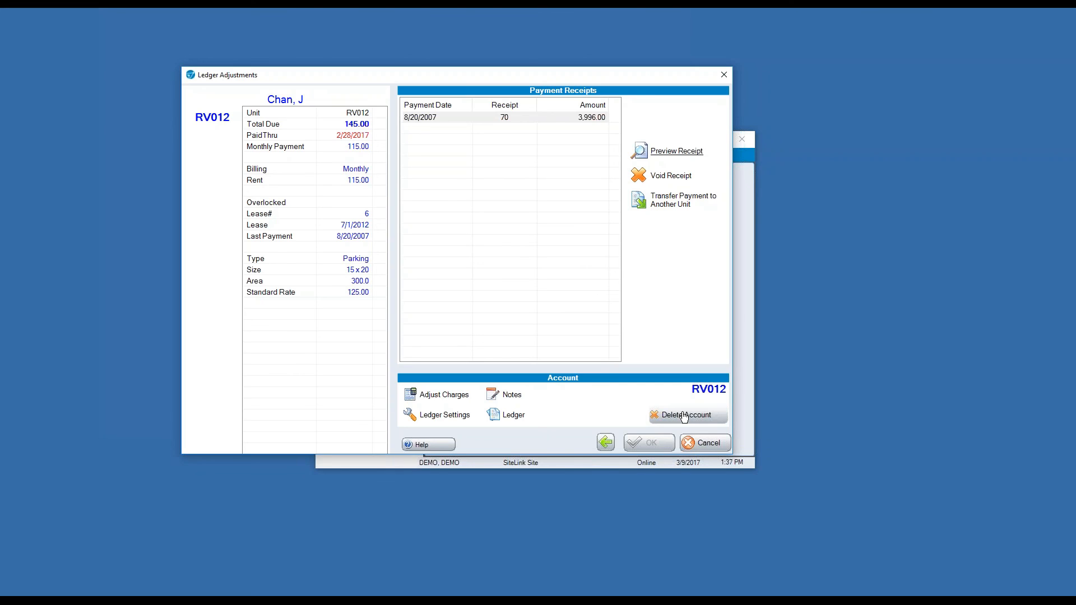
pyautogui.click(701, 443)
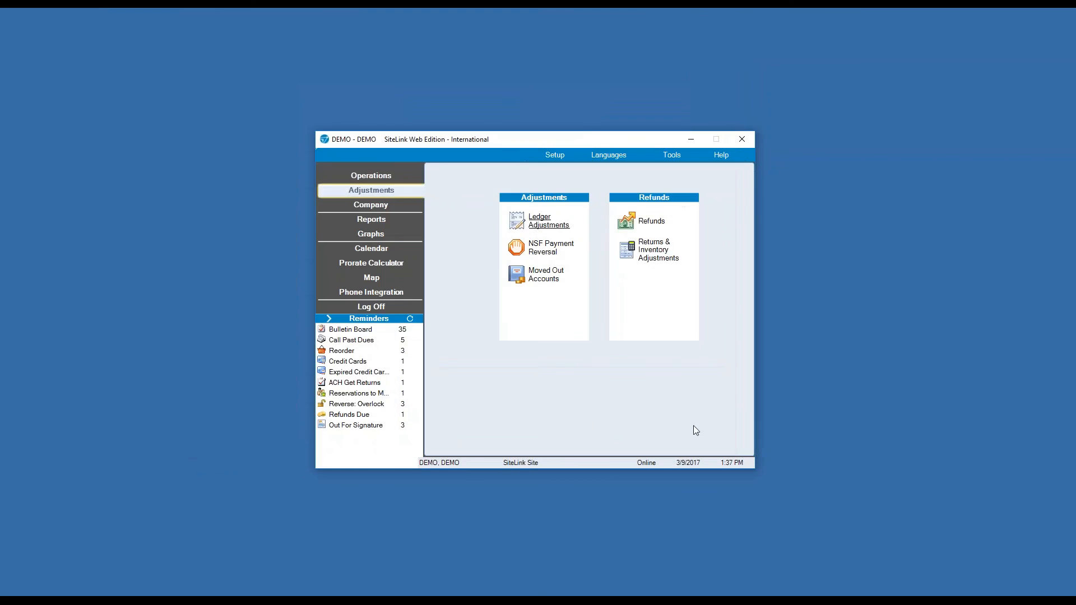
pyautogui.click(547, 256)
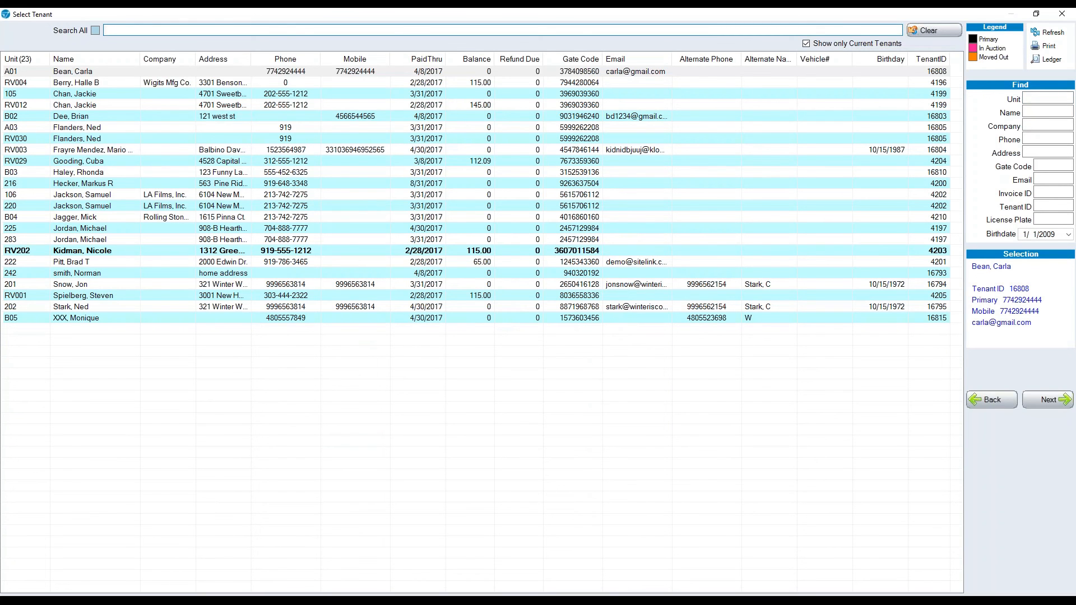
pyautogui.doubleClick(339, 101)
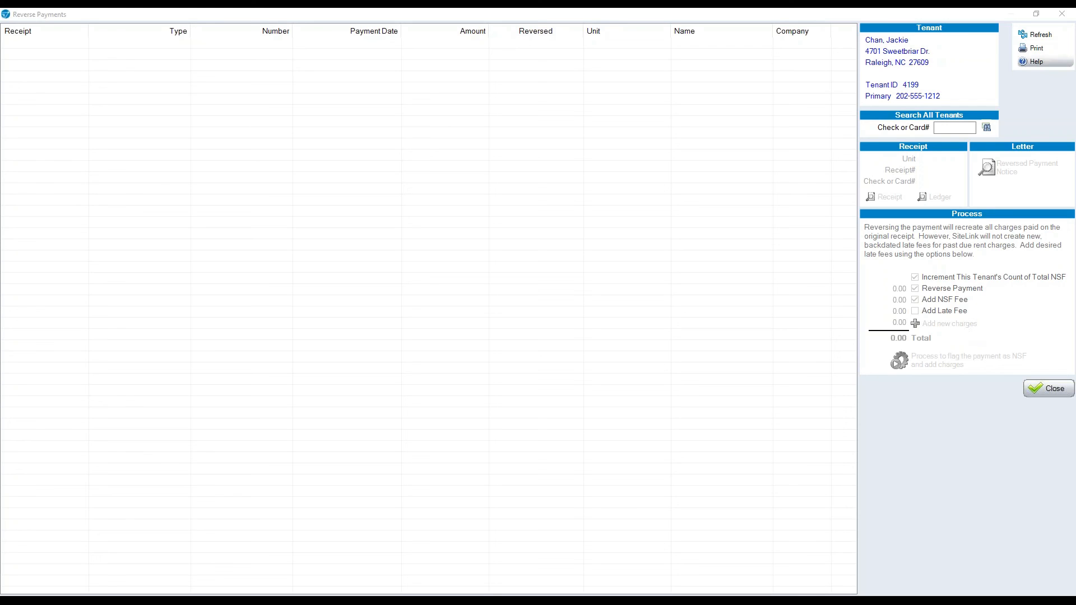
pyautogui.click(1062, 13)
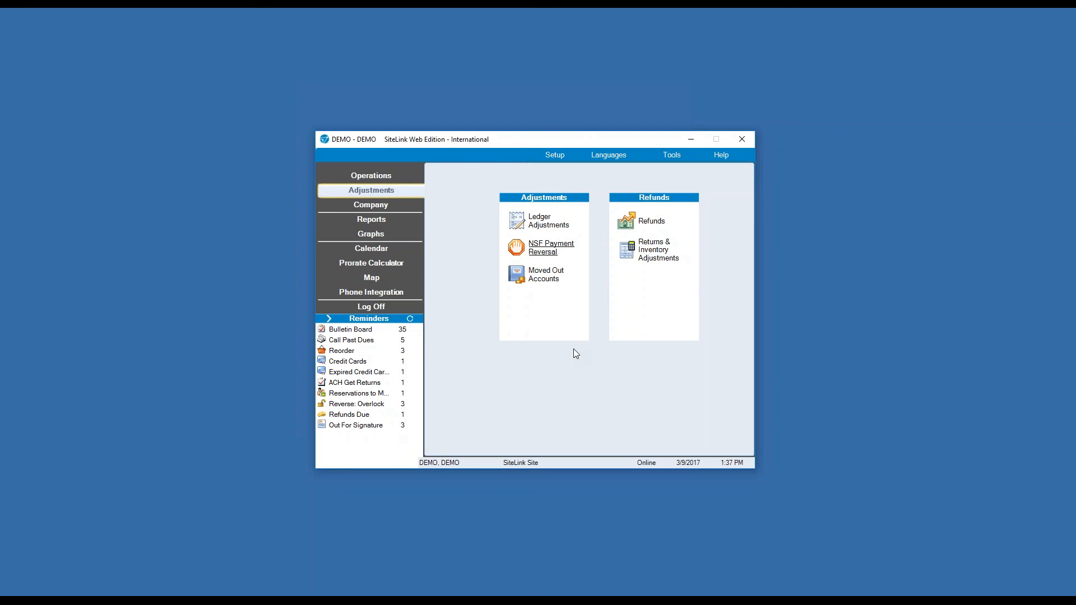
pyautogui.click(546, 274)
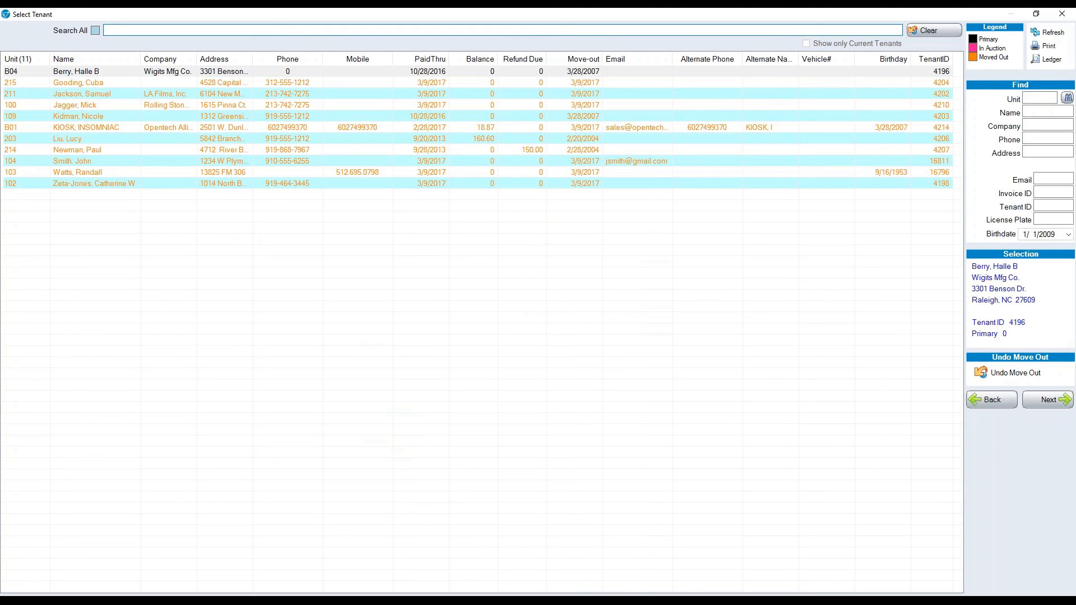
pyautogui.click(529, 149)
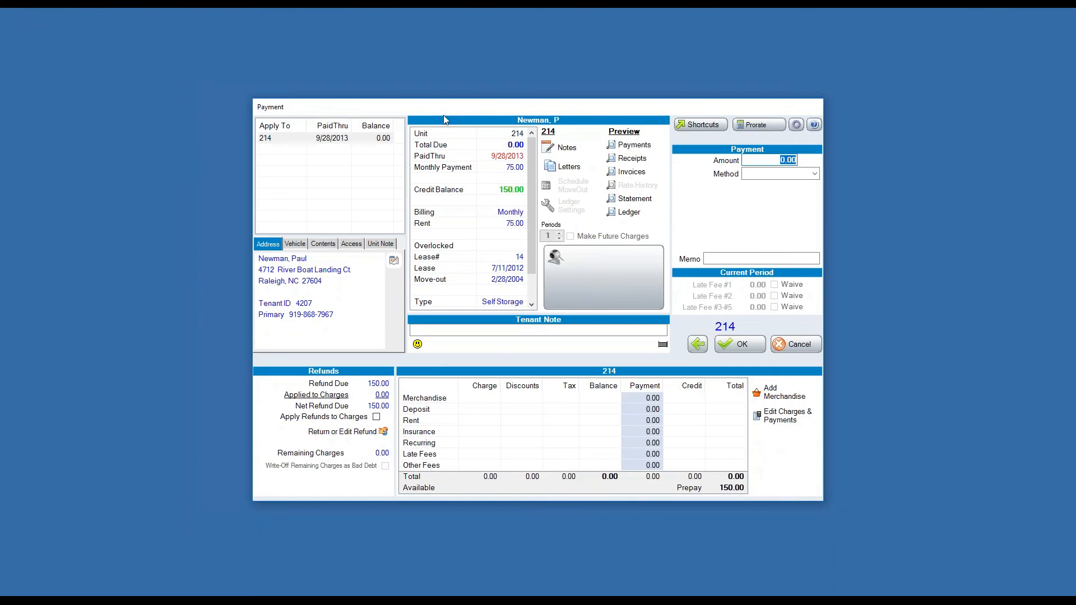
pyautogui.moveTo(524, 112); pyautogui.dragTo(473, 59)
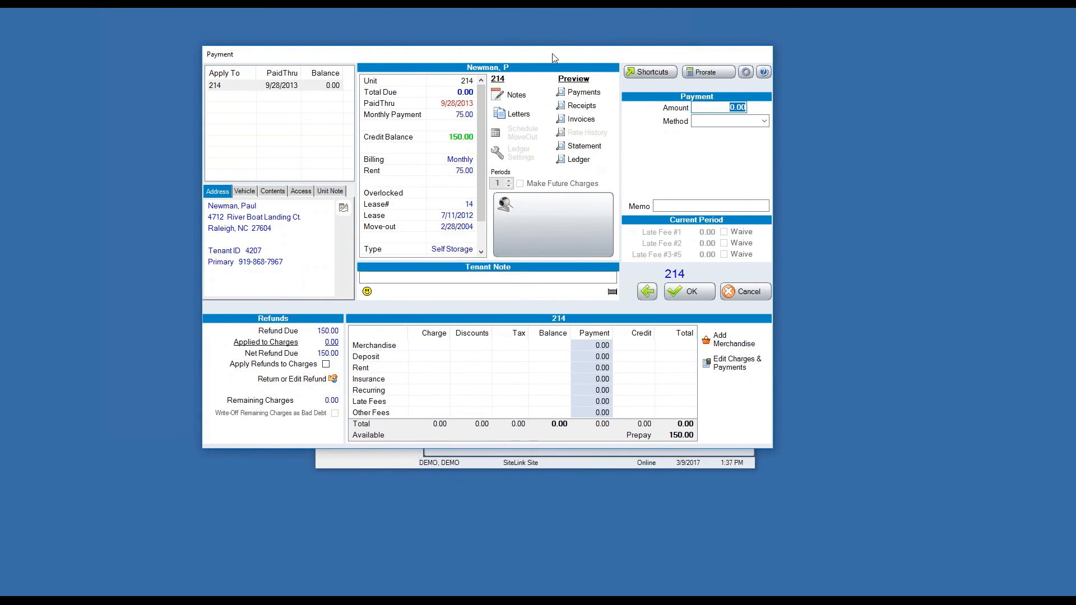
pyautogui.moveTo(553, 51); pyautogui.dragTo(336, 79)
pyautogui.click(527, 319)
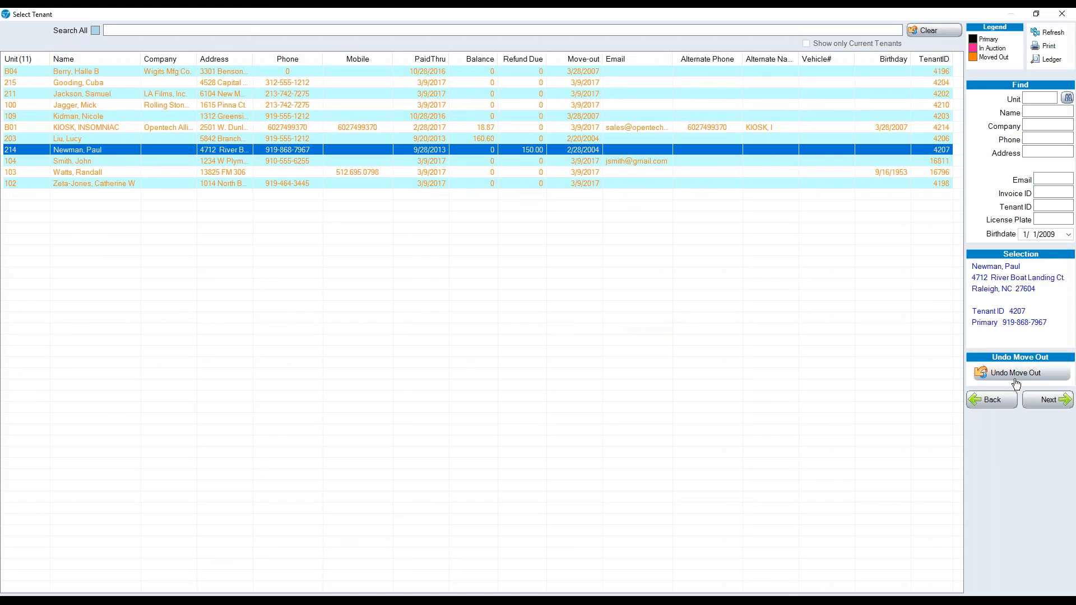
pyautogui.click(1069, 13)
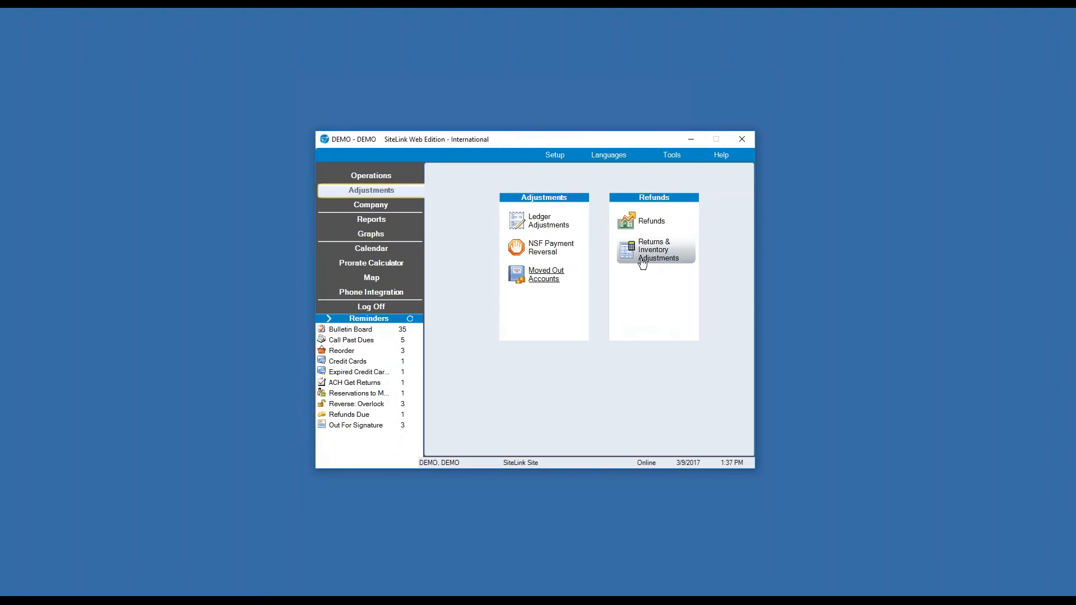
# Open and close a refund for unit 214 without processing it, then open Returns & Inventory Adjustments.
pyautogui.click(653, 222)
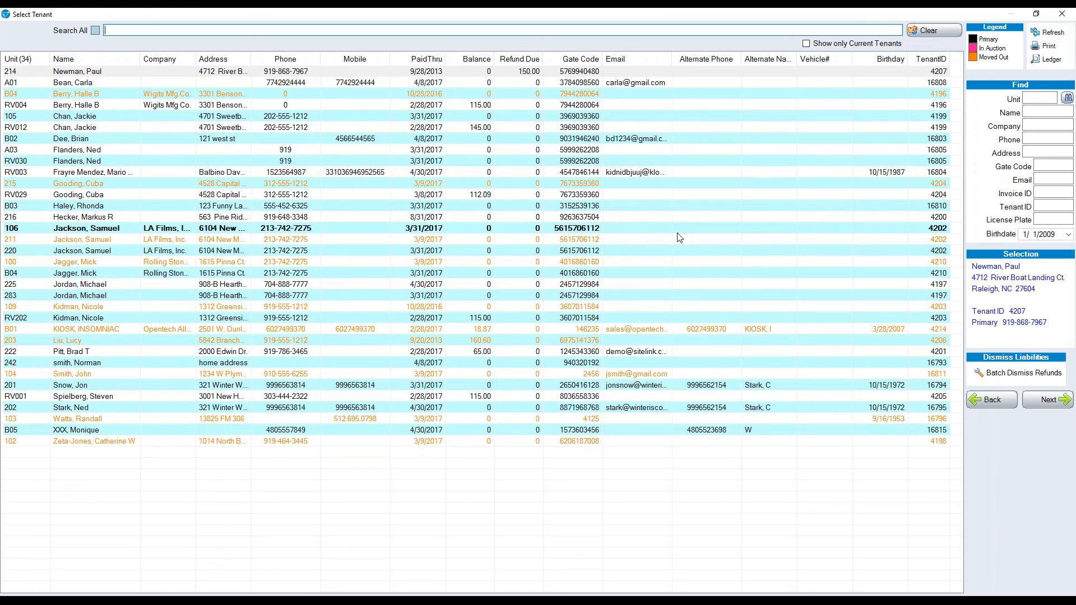
pyautogui.click(480, 70)
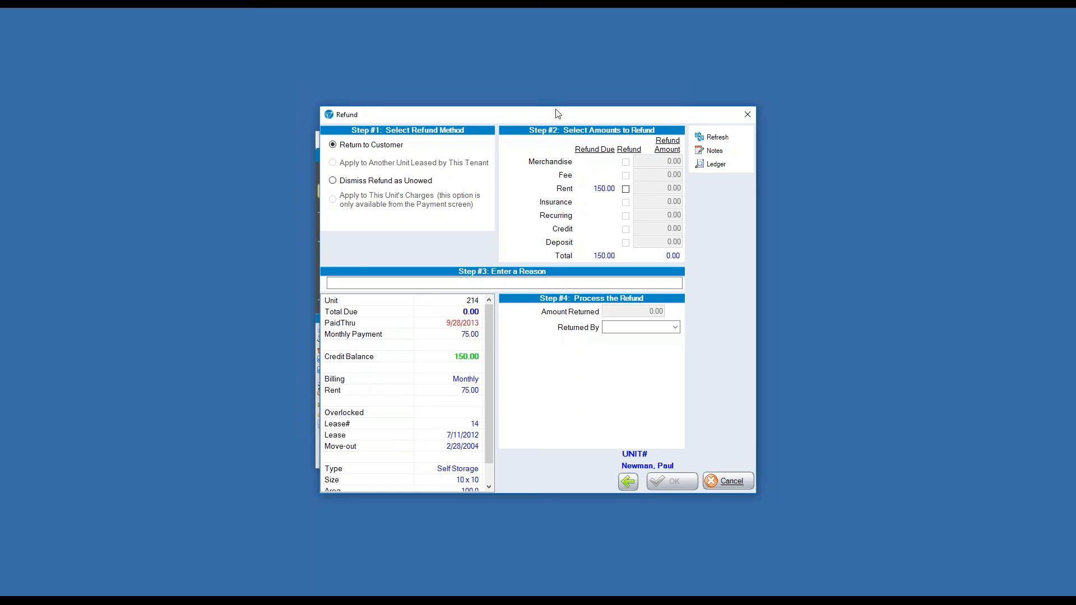
pyautogui.click(747, 115)
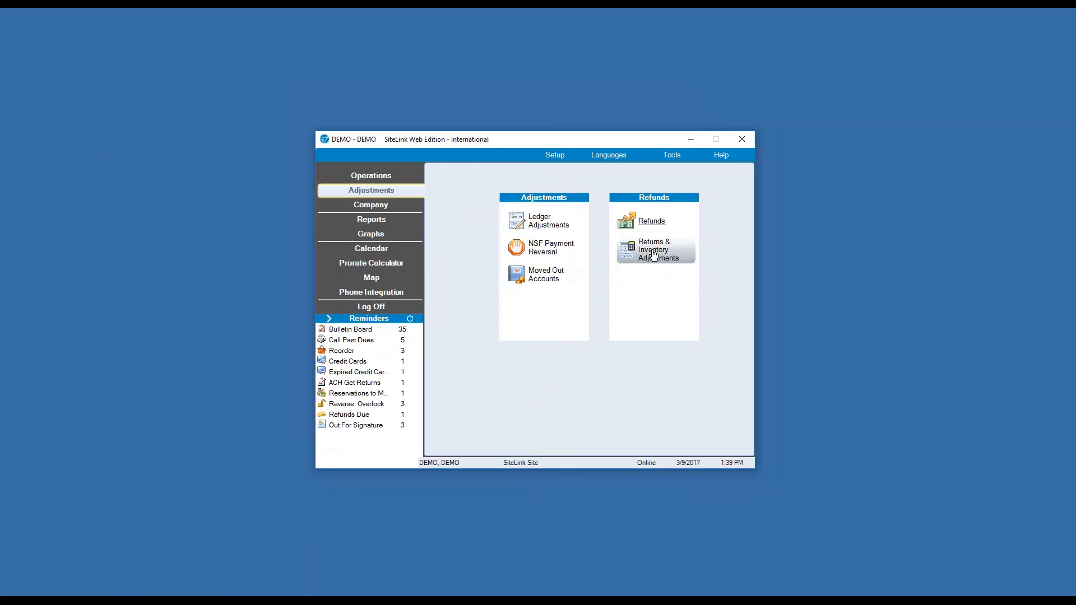
pyautogui.click(653, 255)
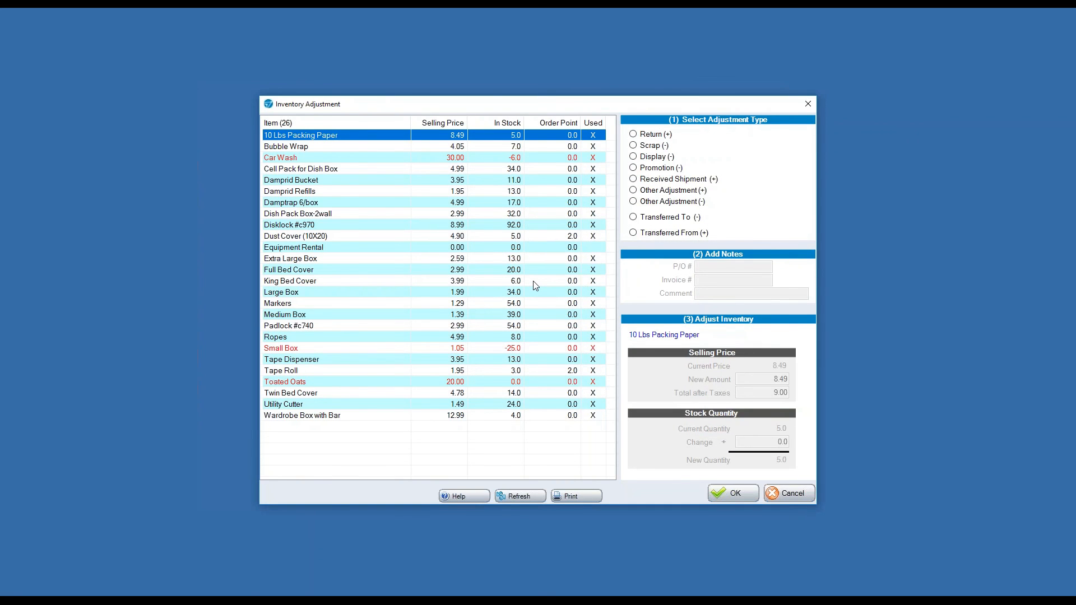
# Choose Return (+) as the inventory adjustment type, then close the window without saving.
pyautogui.click(633, 134)
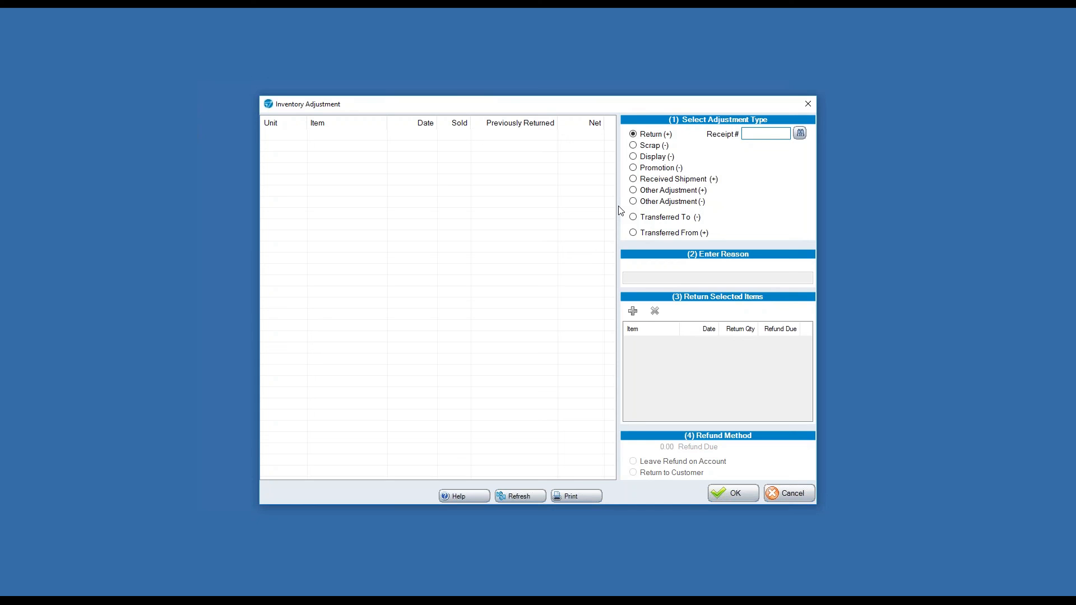
pyautogui.click(812, 102)
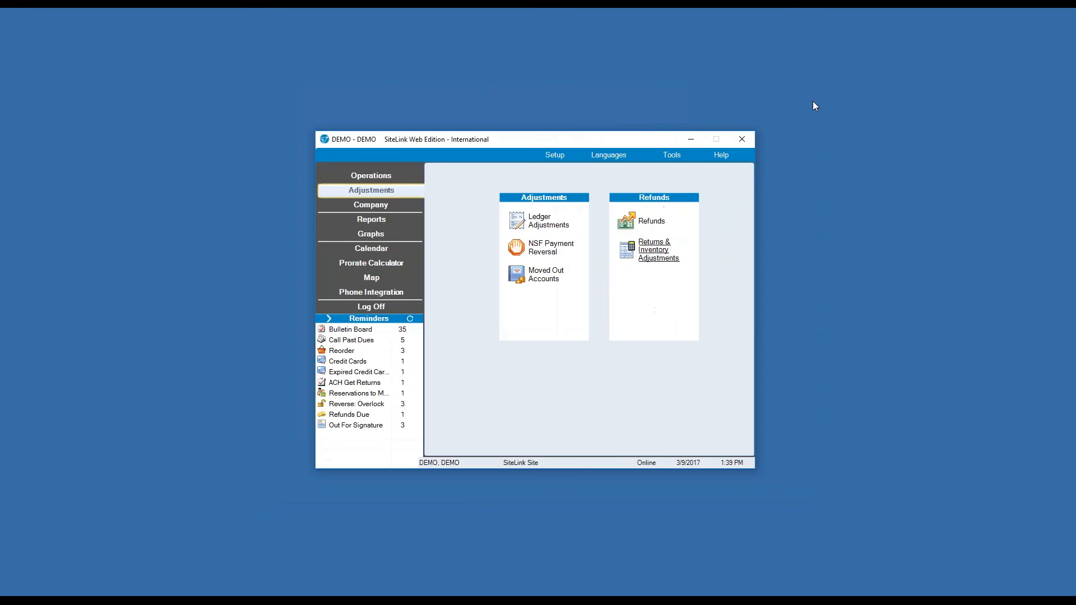
# Open Site Setup from the Company tools to view general options and SiteLink Marketplace.
pyautogui.click(369, 205)
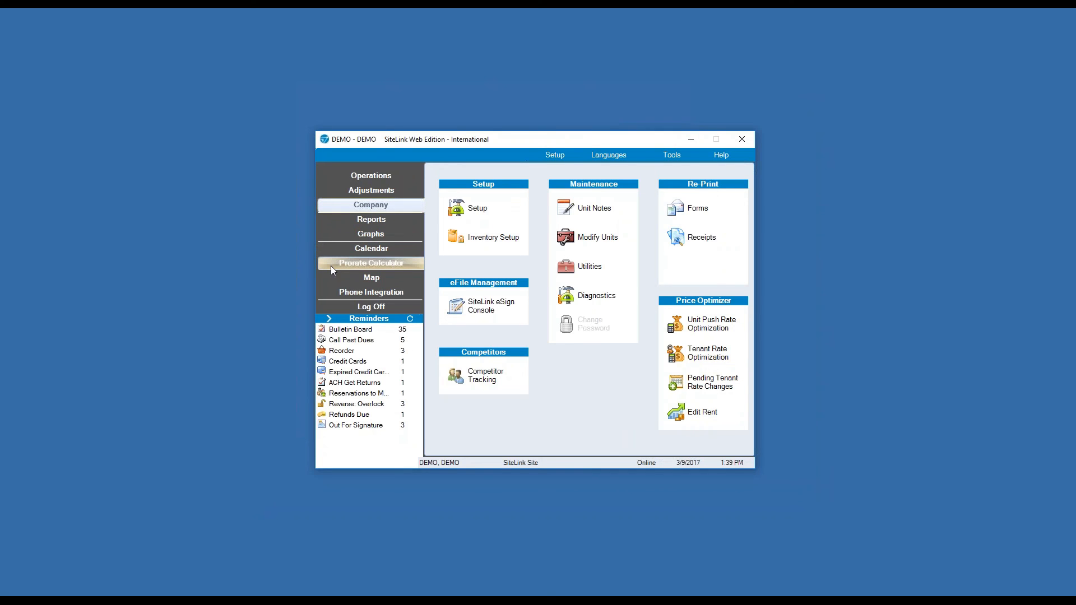
pyautogui.click(476, 210)
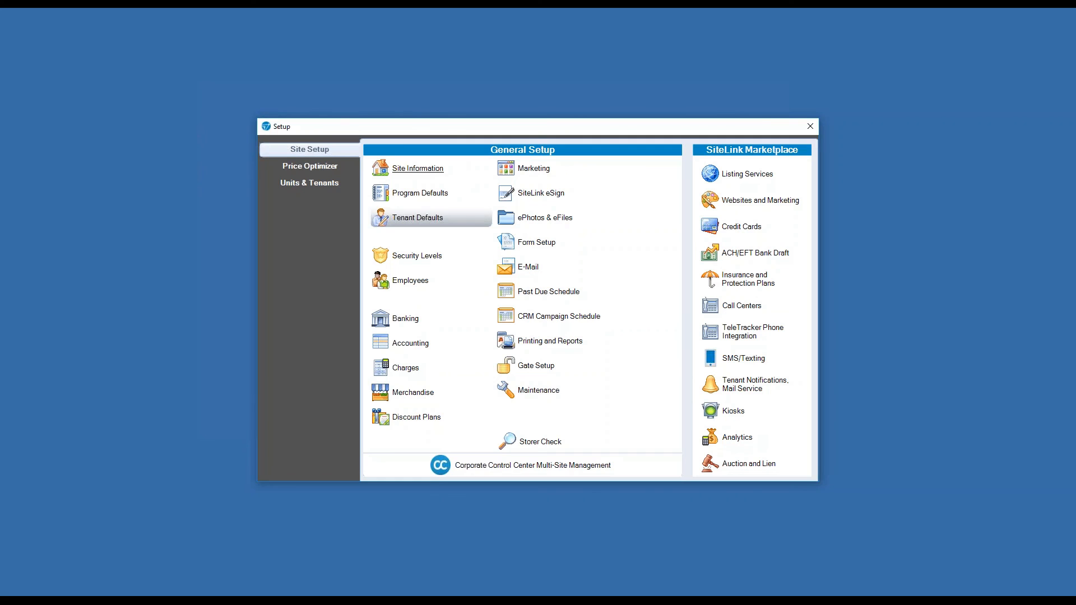
# Close Setup, then start adding an inventory item after Car Wash and cancel it.
pyautogui.click(810, 126)
pyautogui.click(494, 237)
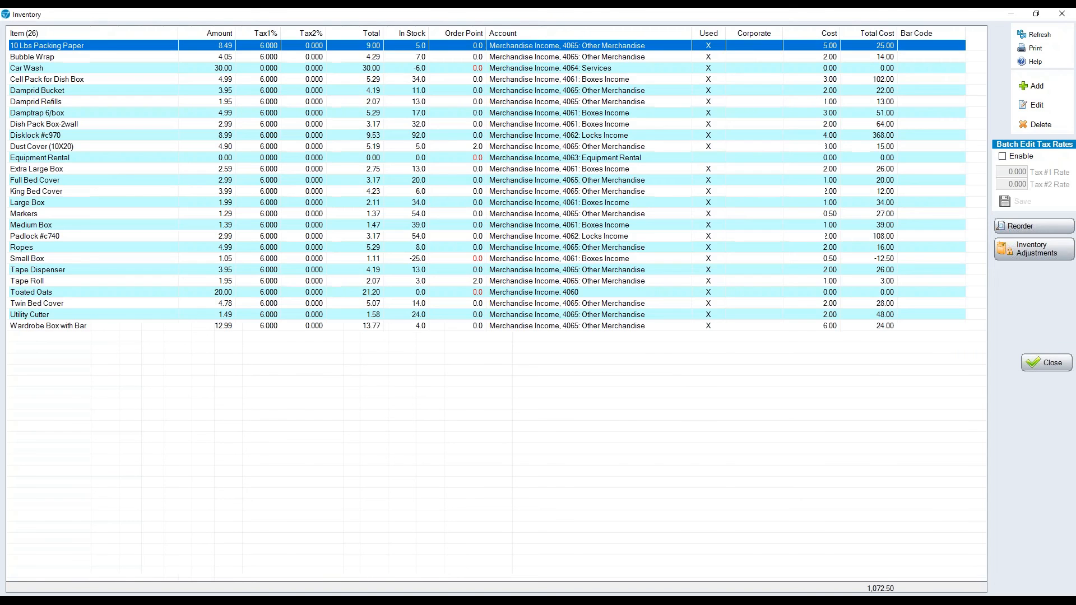
pyautogui.click(383, 68)
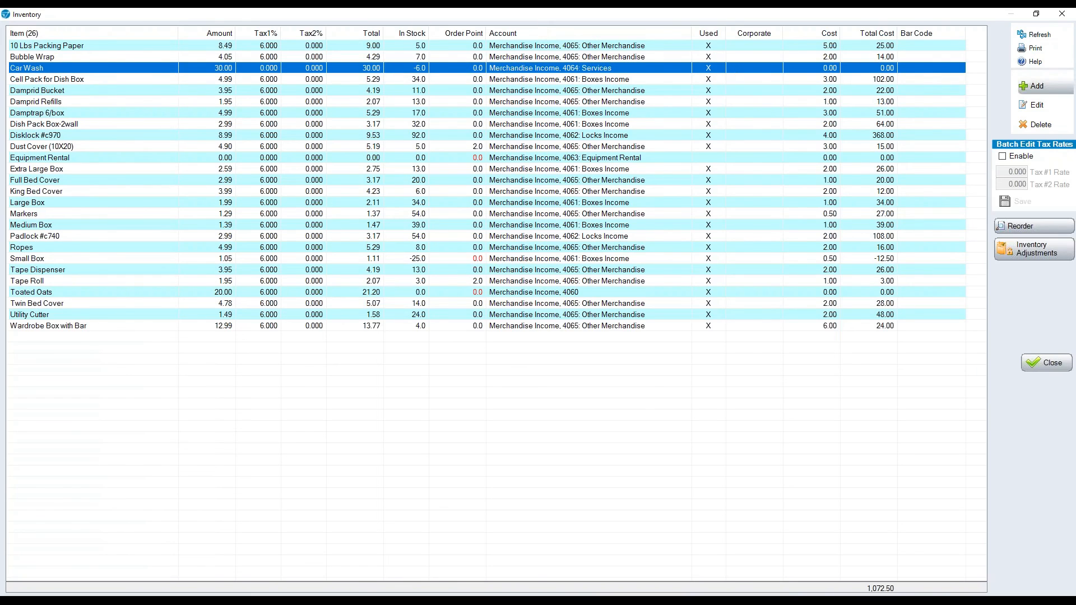
pyautogui.click(1046, 86)
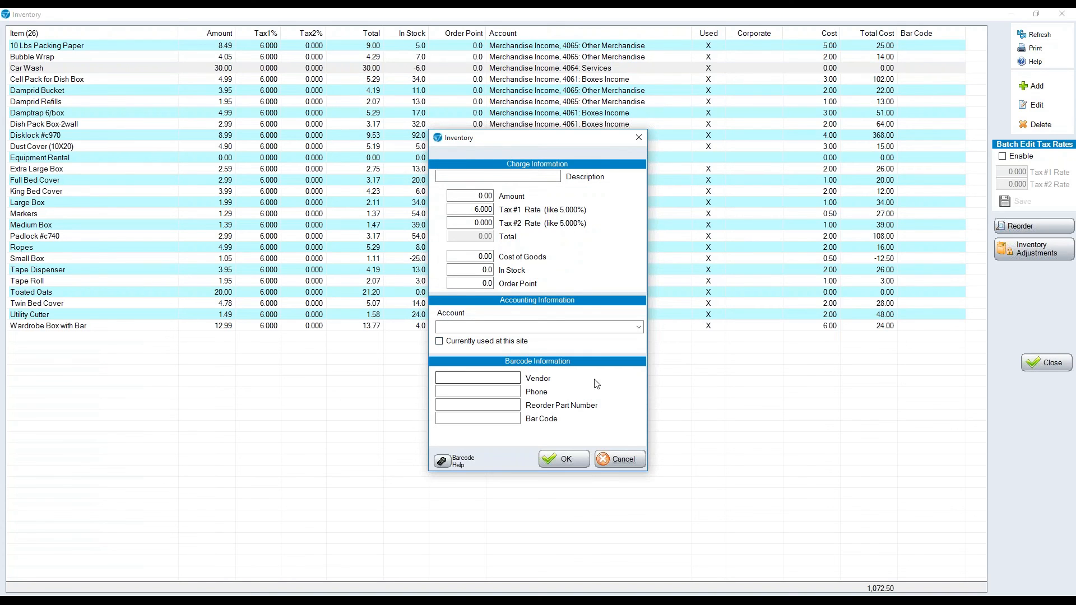
pyautogui.click(621, 464)
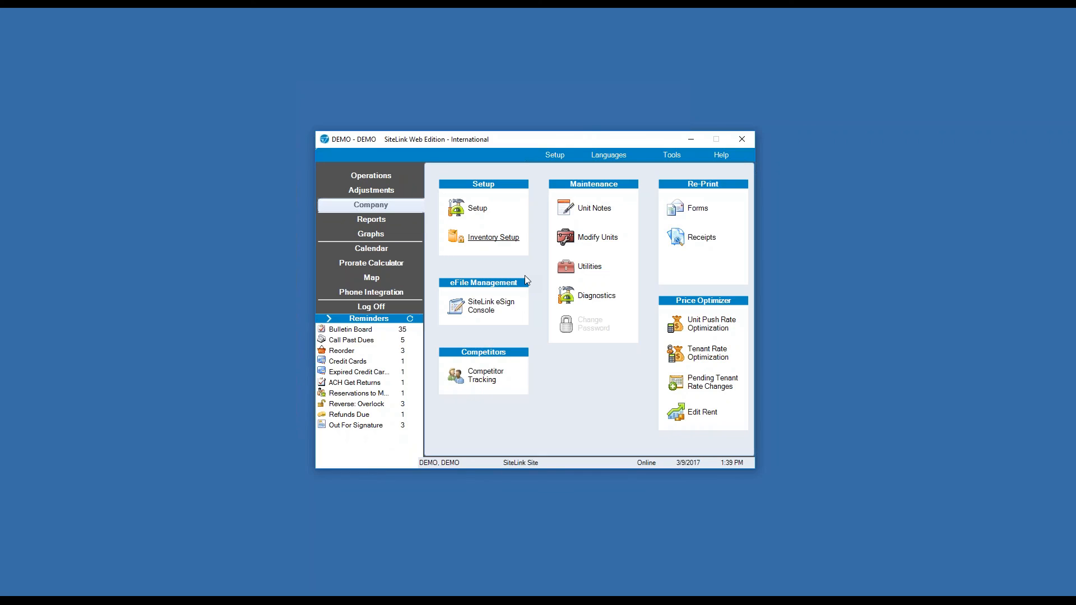
# Open the eSign Console and browse its document folders, ending on the 10 Completed documents.
pyautogui.click(497, 315)
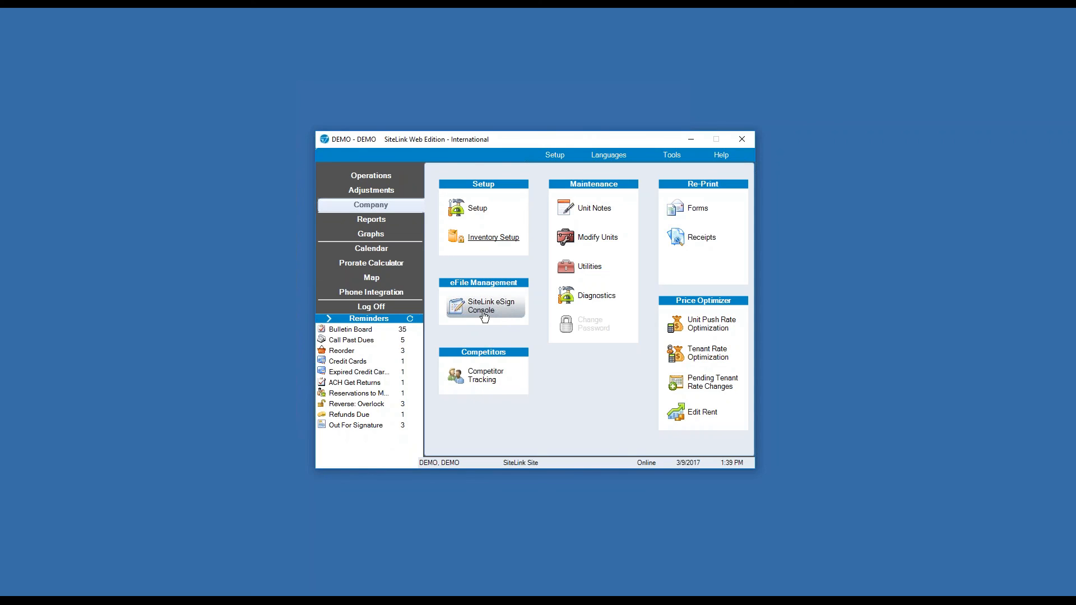
pyautogui.click(487, 316)
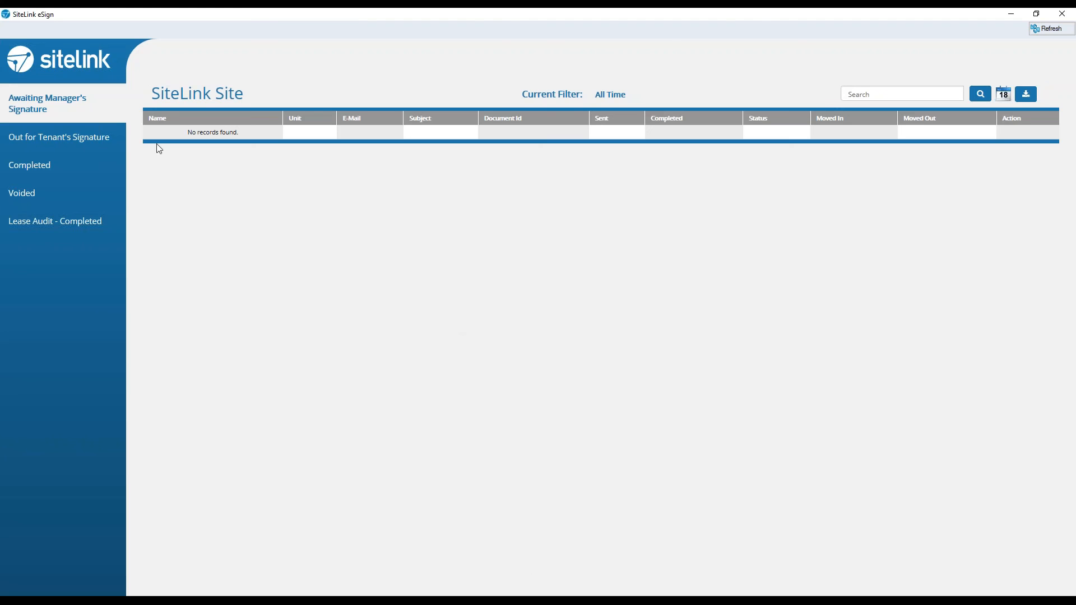
pyautogui.click(50, 147)
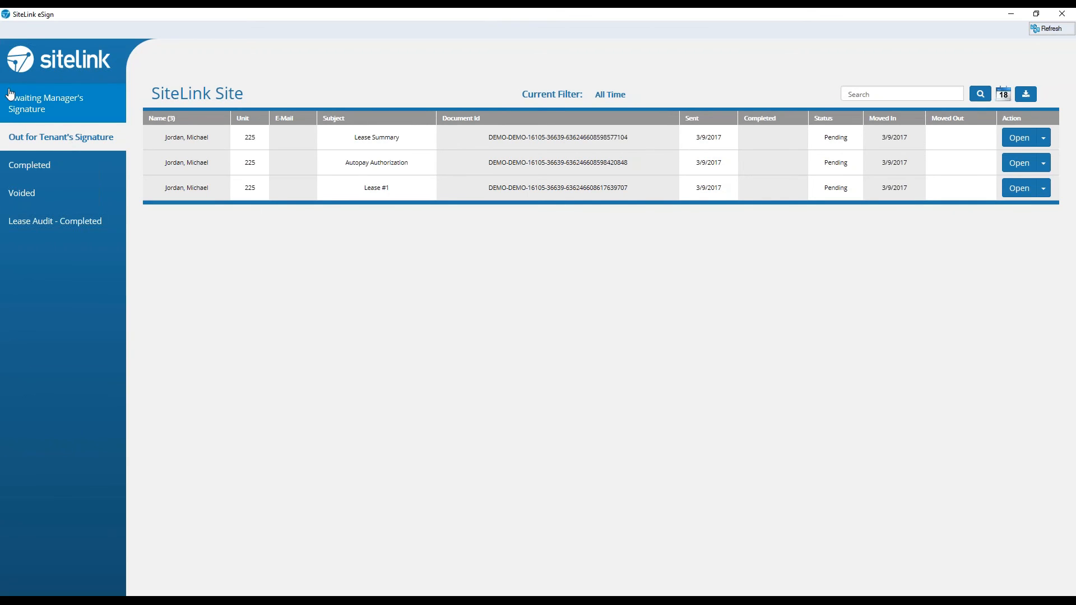
pyautogui.click(44, 108)
pyautogui.click(67, 138)
pyautogui.click(59, 111)
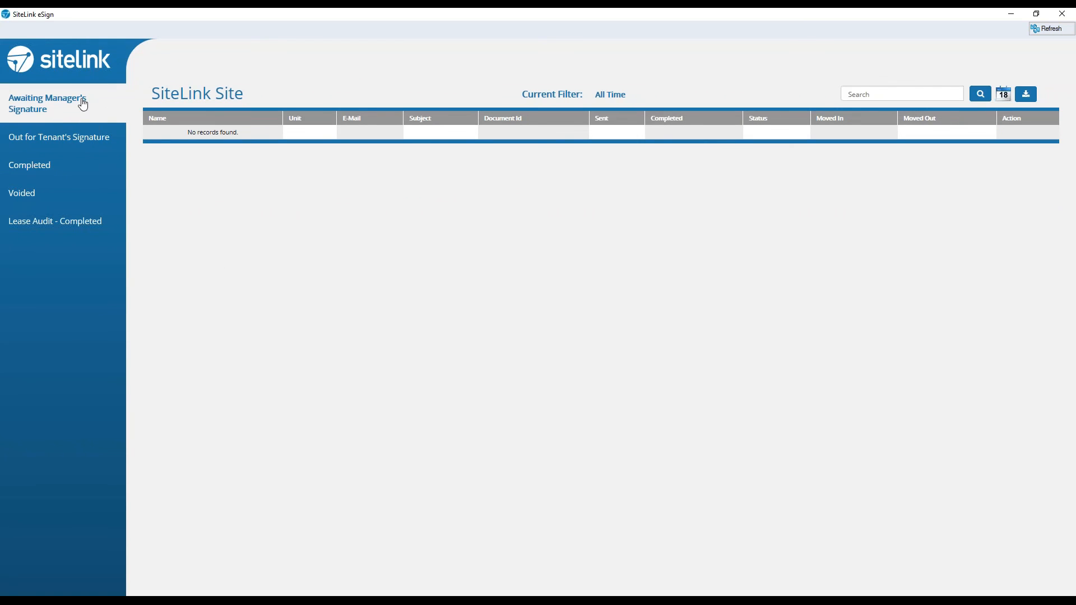
pyautogui.click(41, 171)
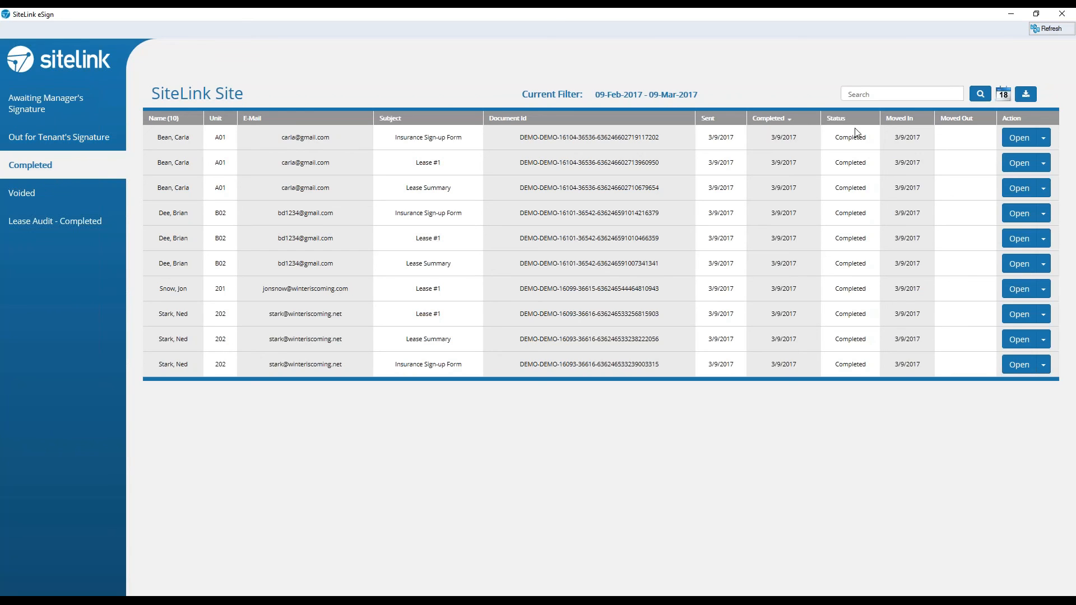
# Check the document action menus in eSign, then close it and open Competitor Tracking.
pyautogui.click(1043, 138)
pyautogui.click(1045, 86)
pyautogui.click(53, 138)
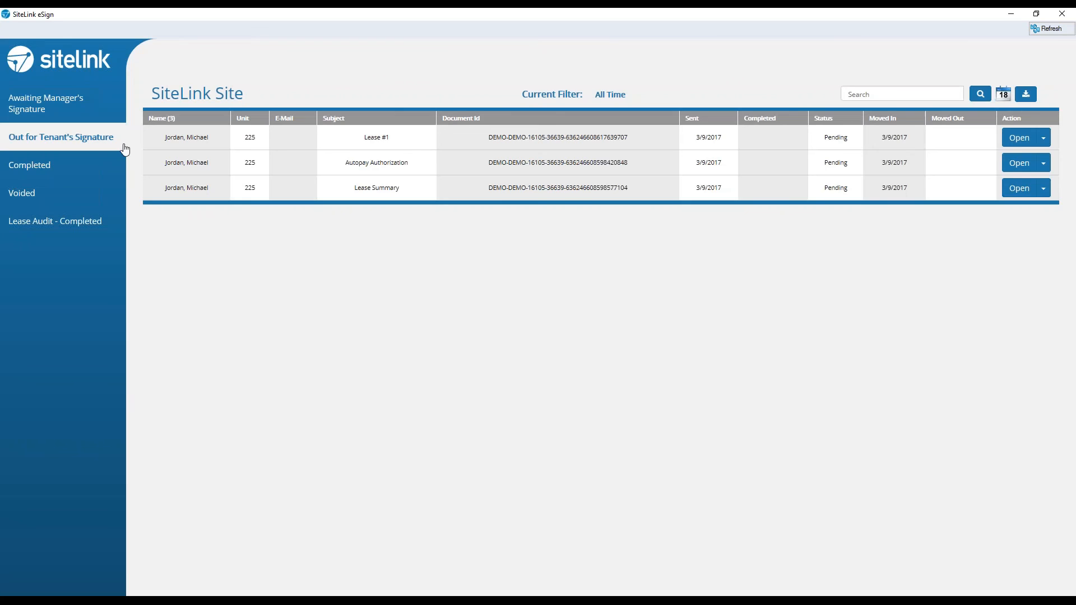
pyautogui.click(1044, 137)
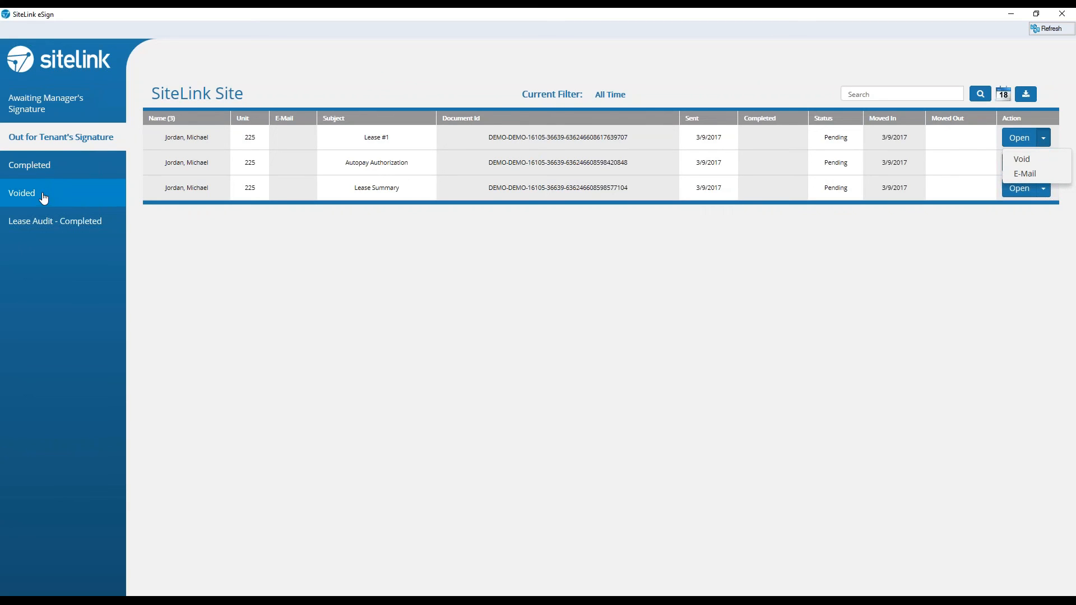
pyautogui.click(1072, 14)
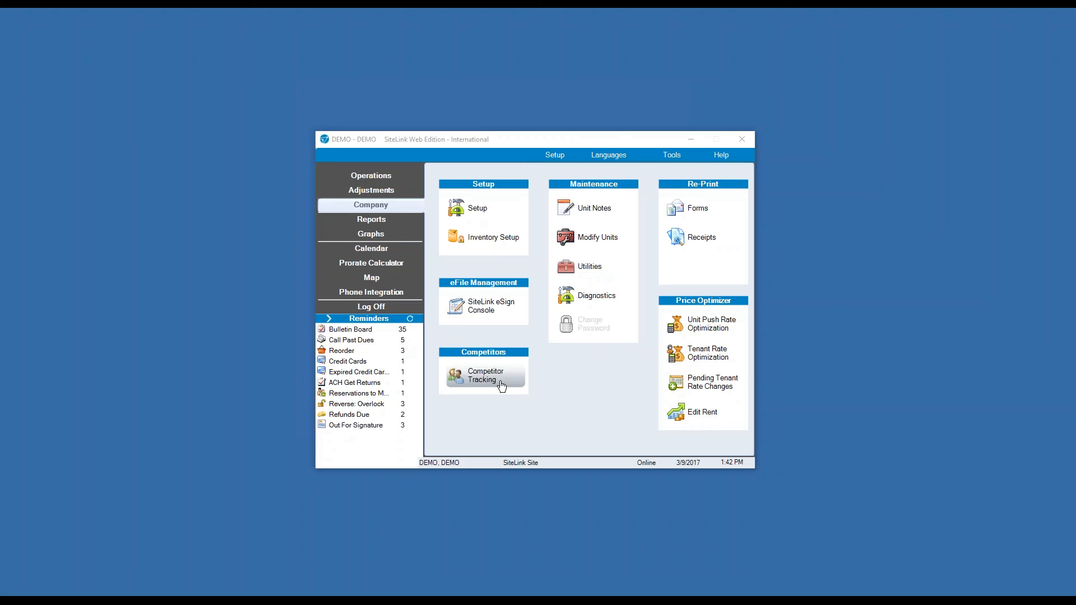
pyautogui.click(500, 382)
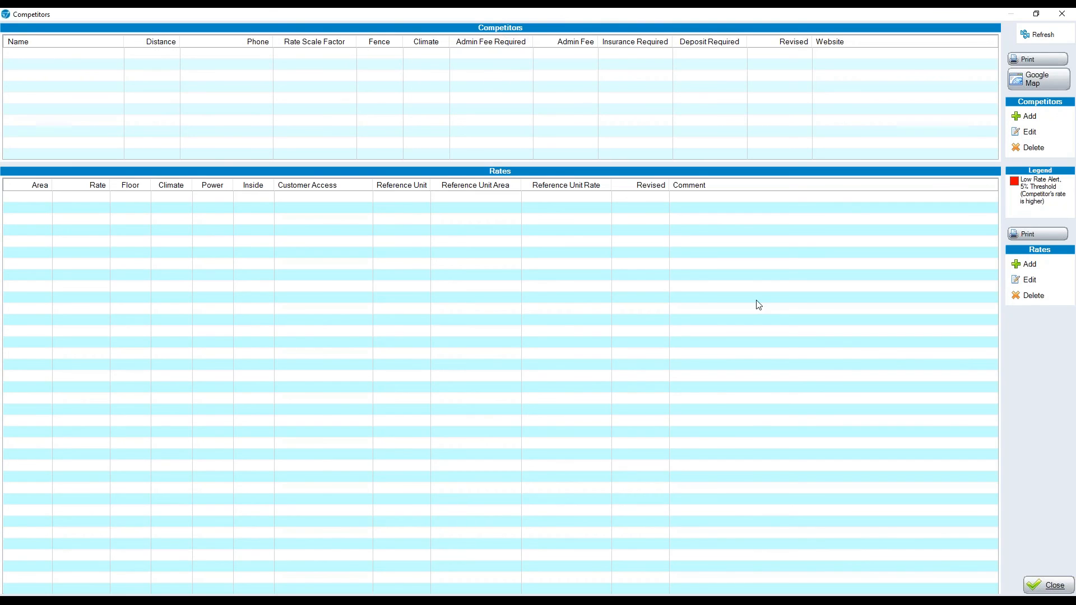
# Close Competitors and open the Map Tenants report, viewing the site's address popup.
pyautogui.click(1048, 584)
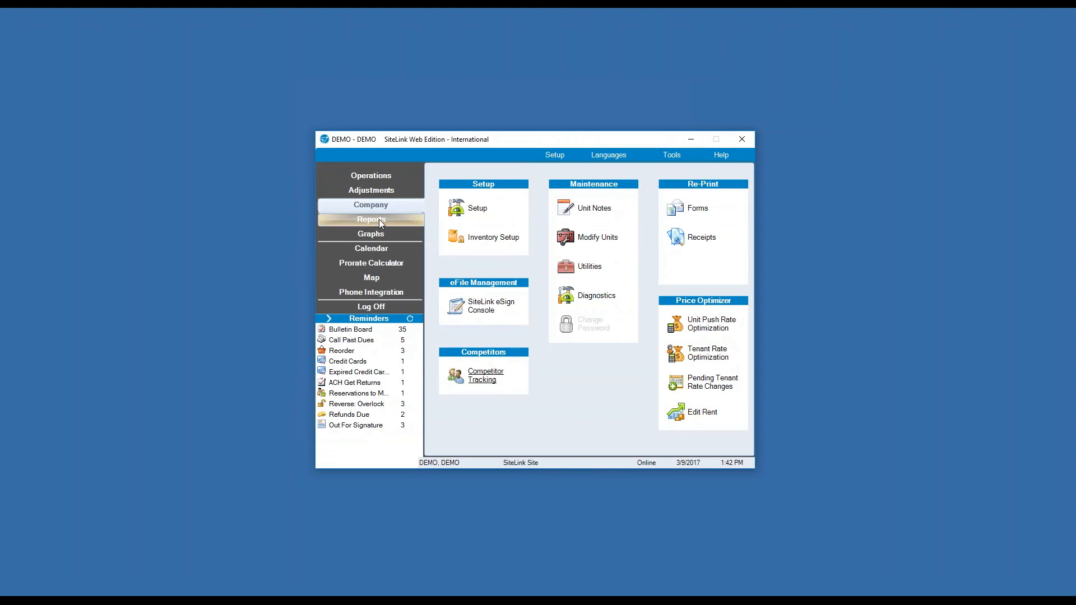
pyautogui.click(379, 220)
pyautogui.click(634, 210)
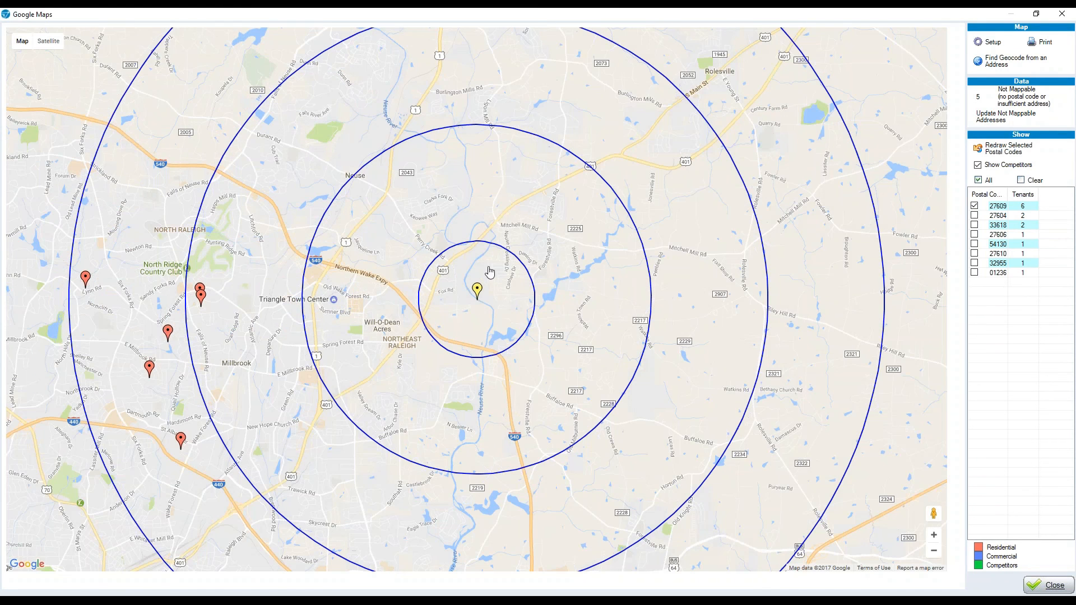
pyautogui.click(477, 291)
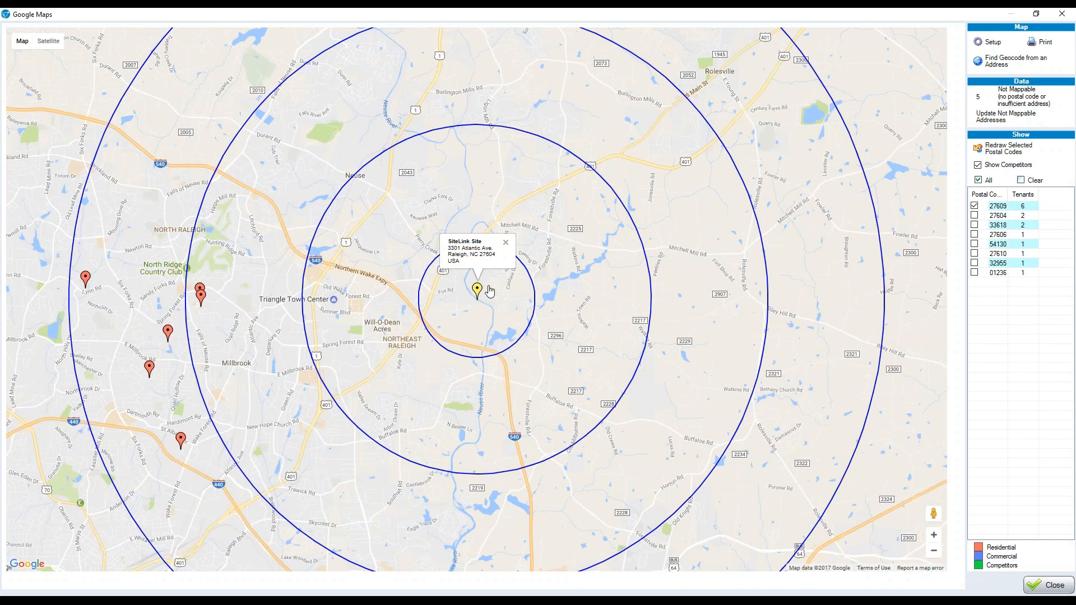
pyautogui.click(505, 242)
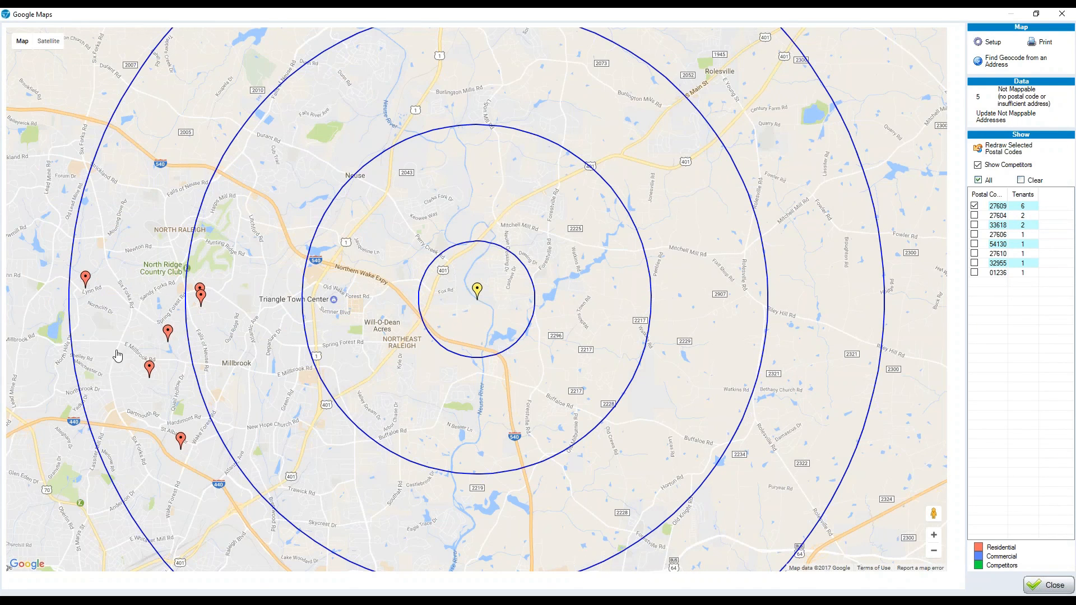
# Zoom and pan the tenant map to centre the site and its radius circles.
pyautogui.scroll(1, 140, 427)
pyautogui.scroll(2, 140, 427)
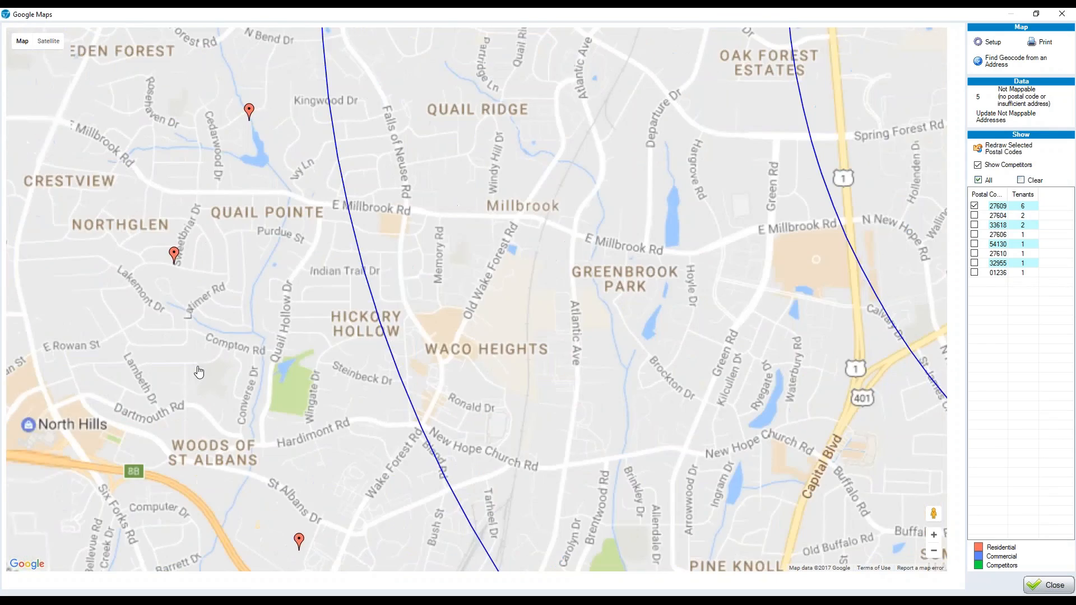
pyautogui.scroll(3, 264, 182)
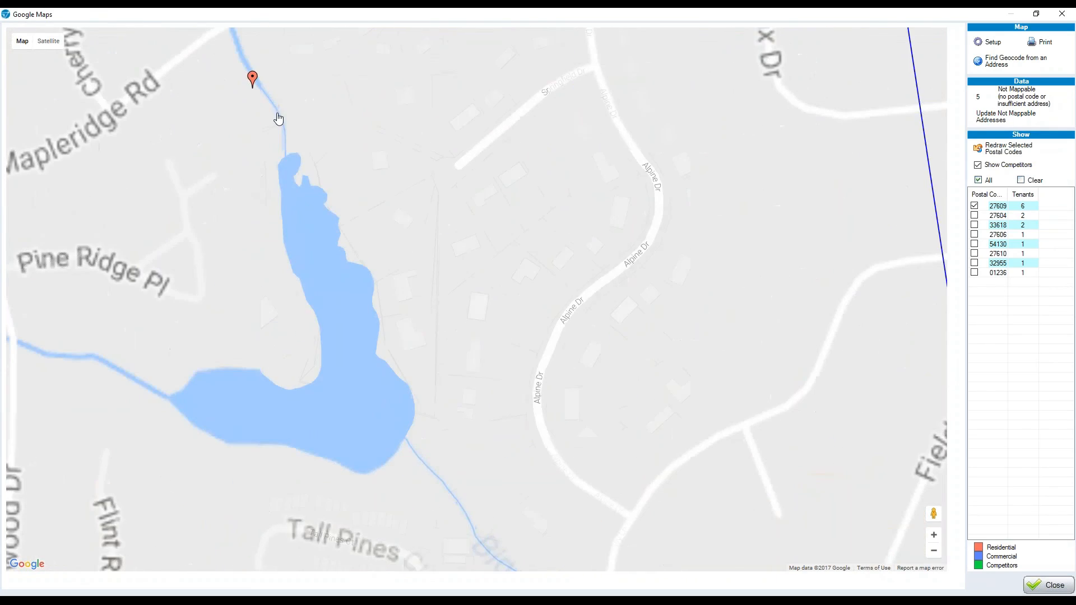
pyautogui.scroll(-2, 235, 67)
pyautogui.scroll(-4, 250, 107)
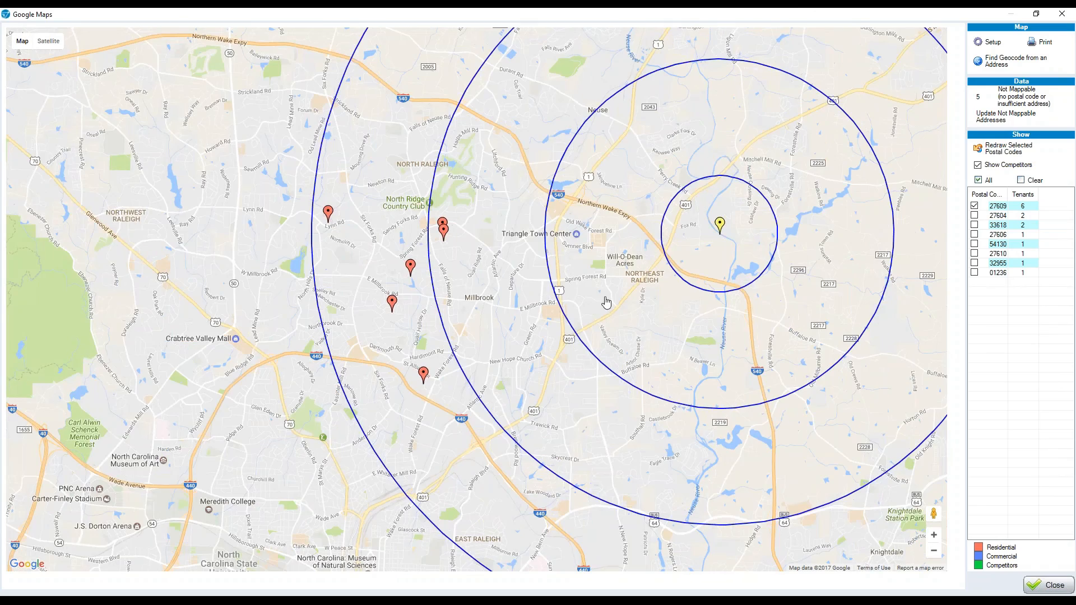
pyautogui.moveTo(605, 302); pyautogui.dragTo(374, 310)
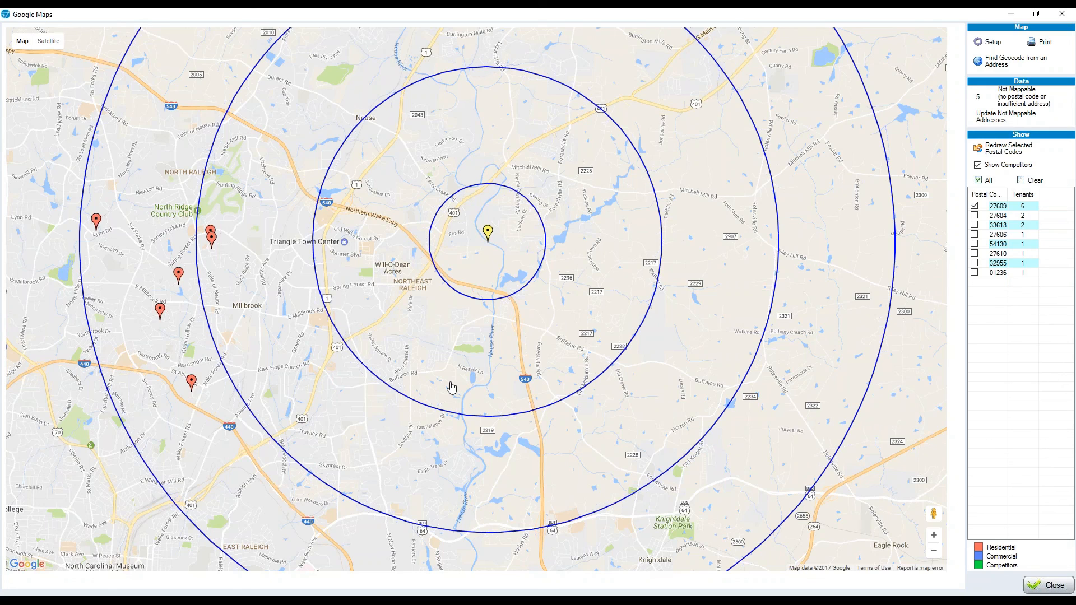
# Close the tenant map and Reports window, then open Unit Notes listing all 170 units.
pyautogui.click(1071, 13)
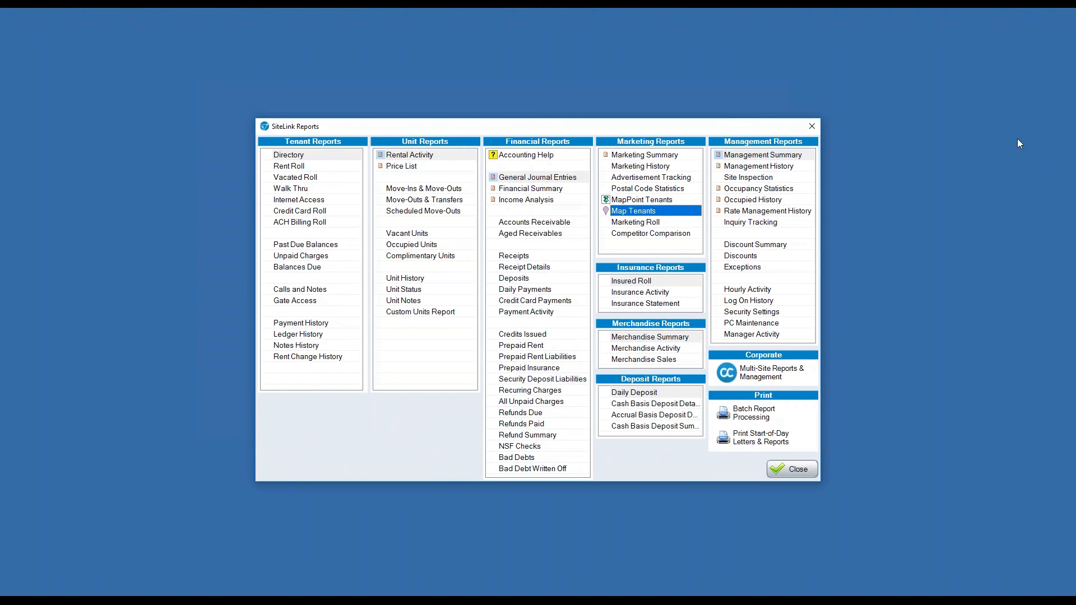
pyautogui.click(812, 126)
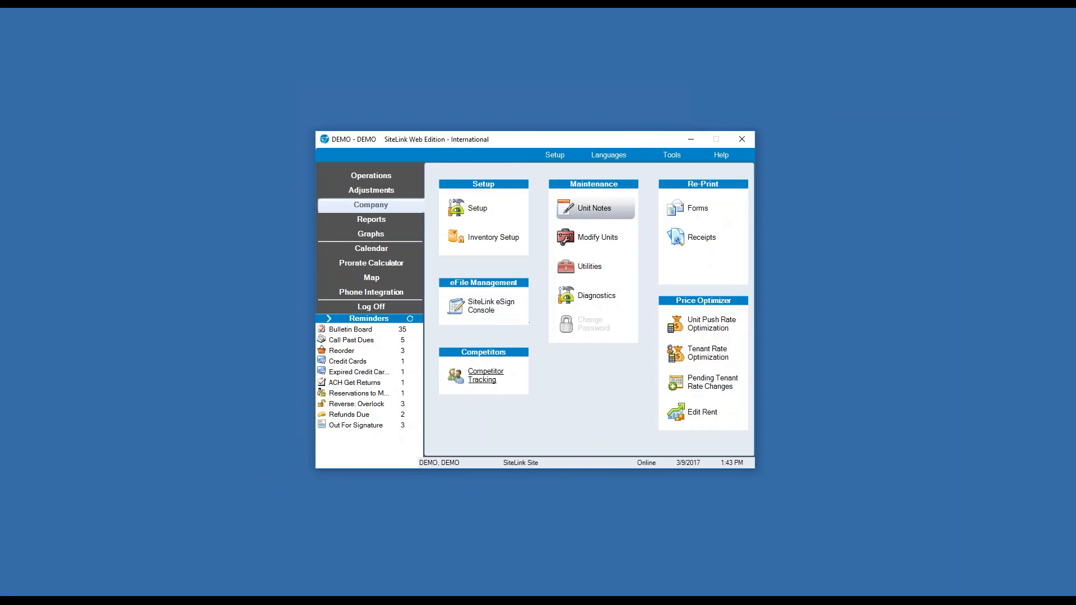
pyautogui.click(597, 208)
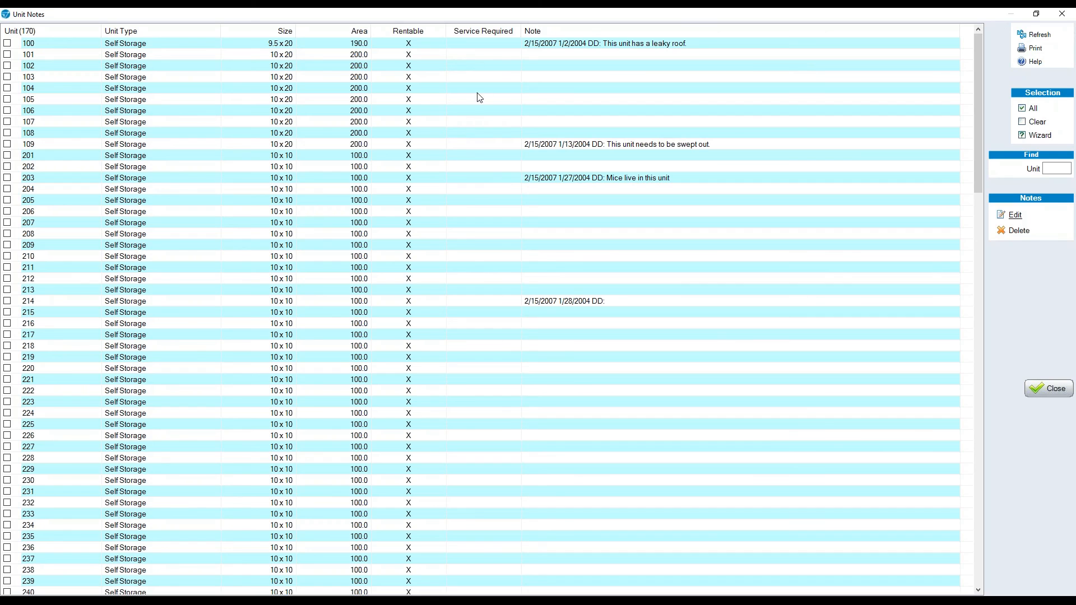
# Close Unit Notes, briefly view the Modify Units grid, then open Maintenance Utilities.
pyautogui.click(1072, 14)
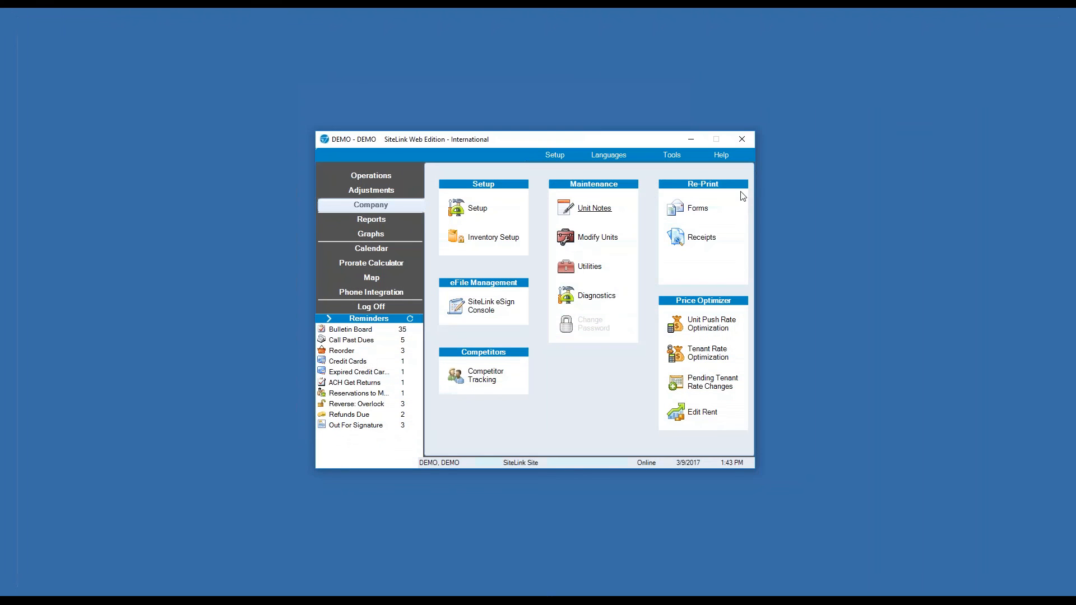
pyautogui.click(597, 239)
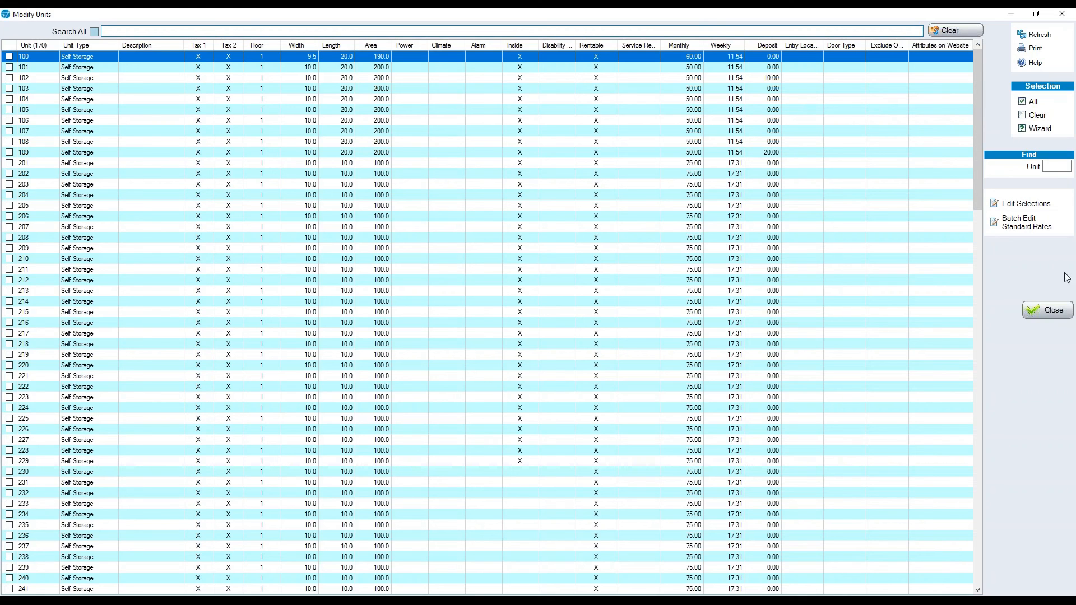
pyautogui.click(1055, 309)
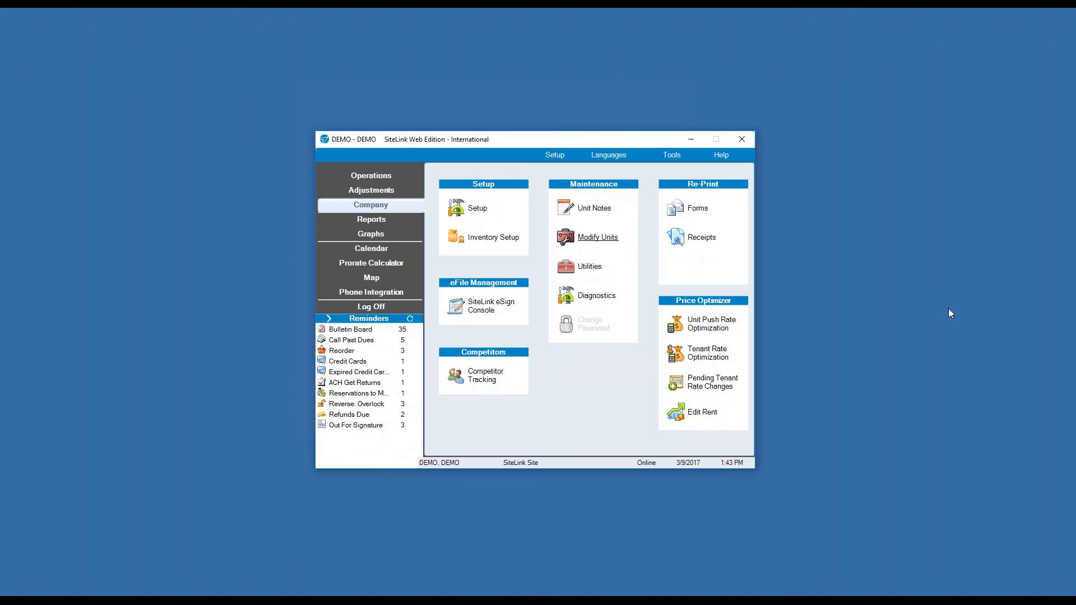
pyautogui.click(594, 270)
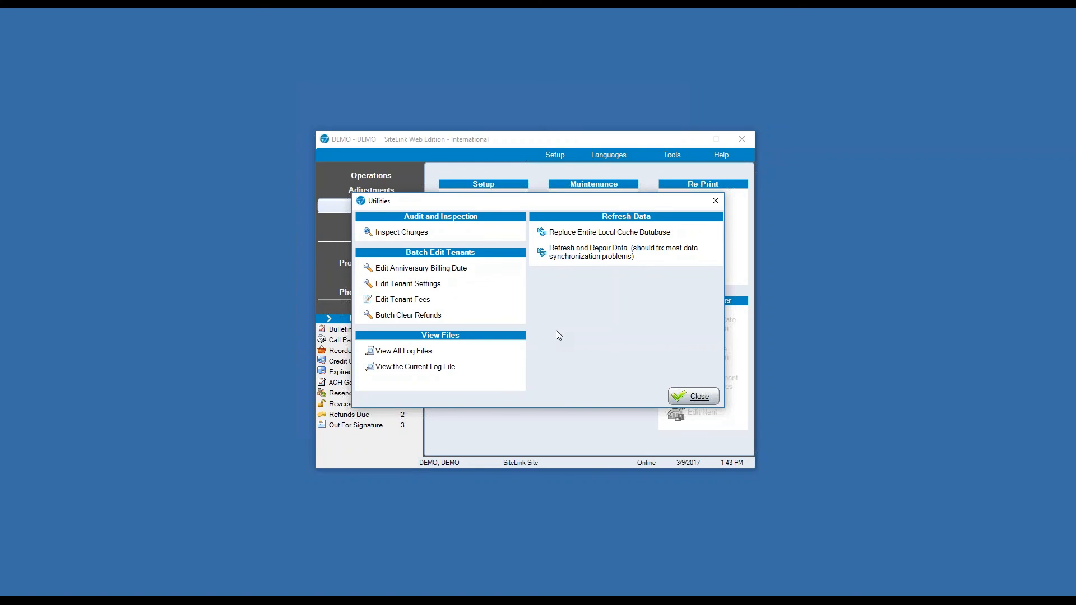
# Start Inspect Charges, cancel its filter, and close Utilities without running an inspection.
pyautogui.click(417, 234)
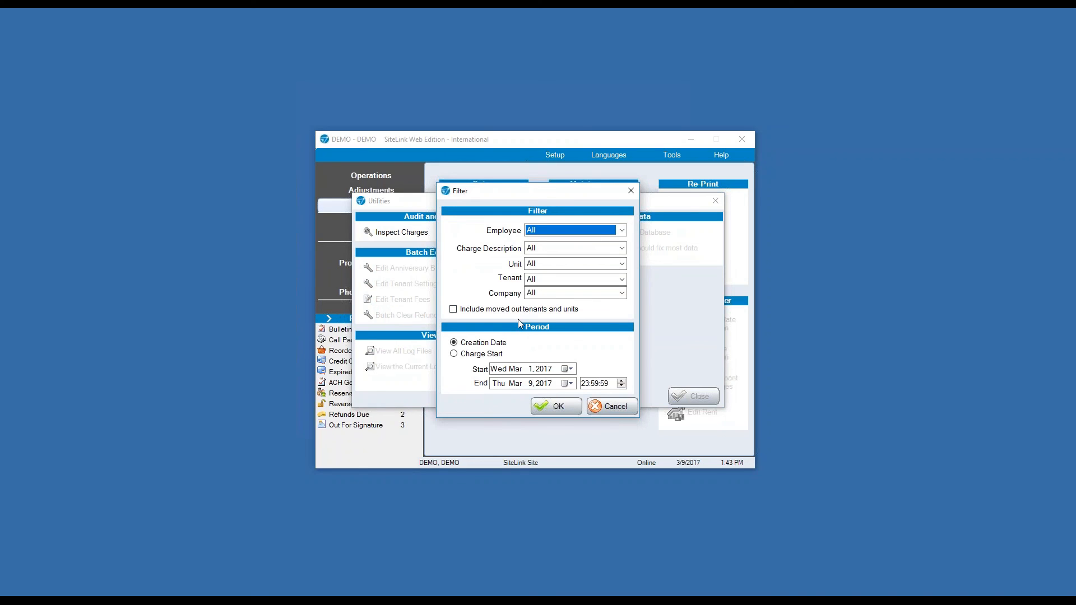
pyautogui.click(605, 410)
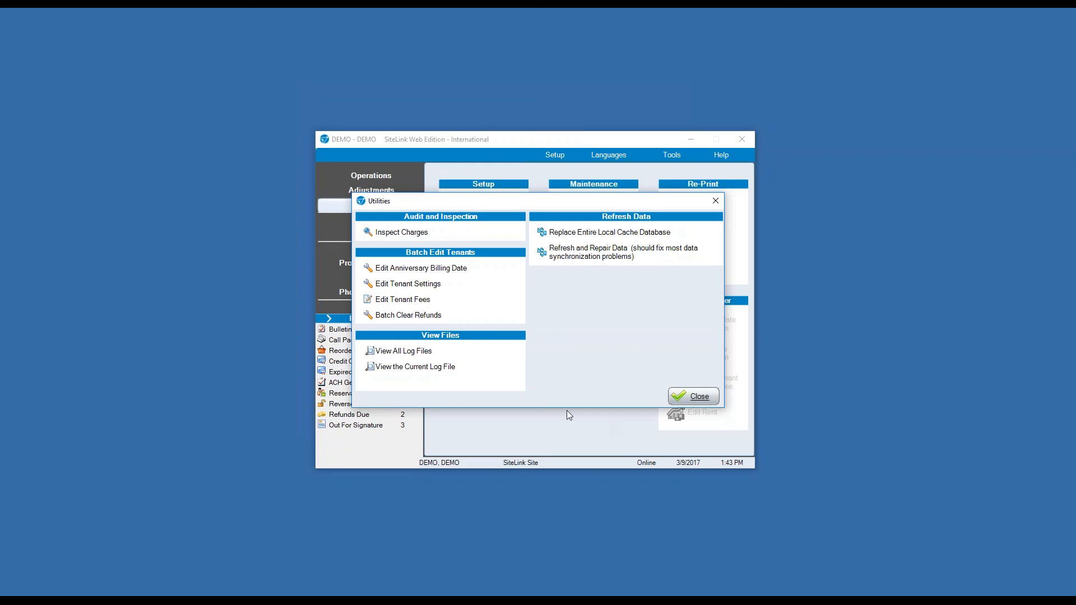
pyautogui.click(418, 269)
pyautogui.click(693, 396)
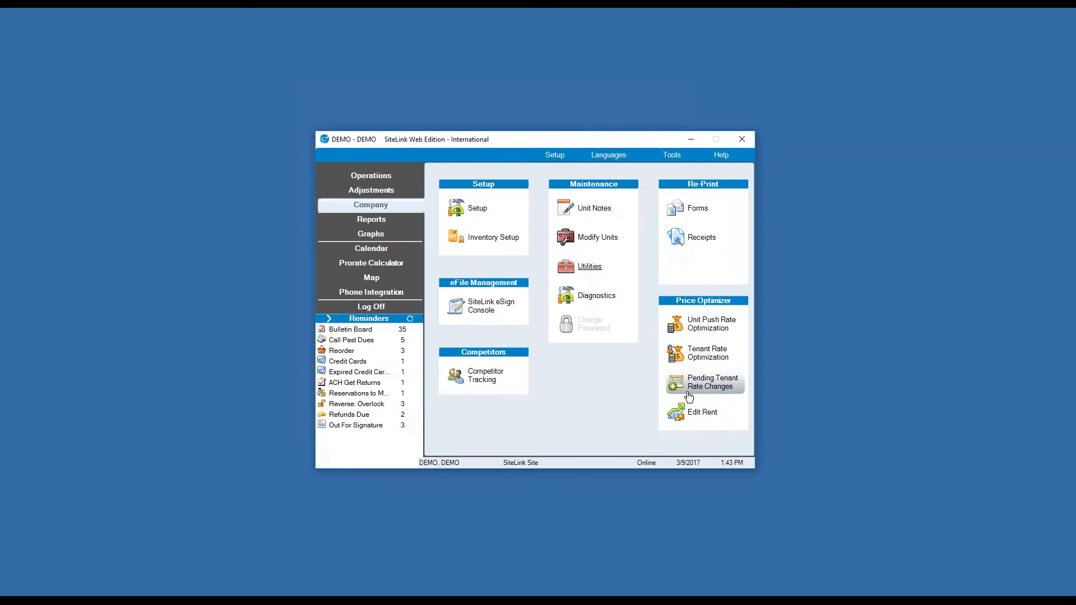
# Check Diagnostics, move the main window up-left, and open the Re-Print Forms documents list.
pyautogui.click(593, 300)
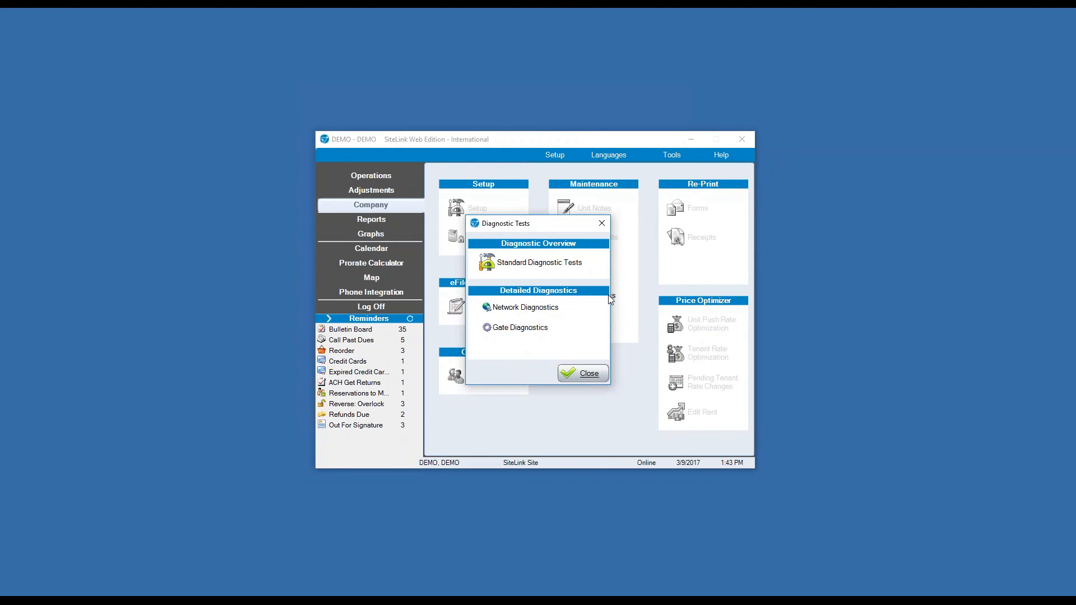
pyautogui.click(602, 223)
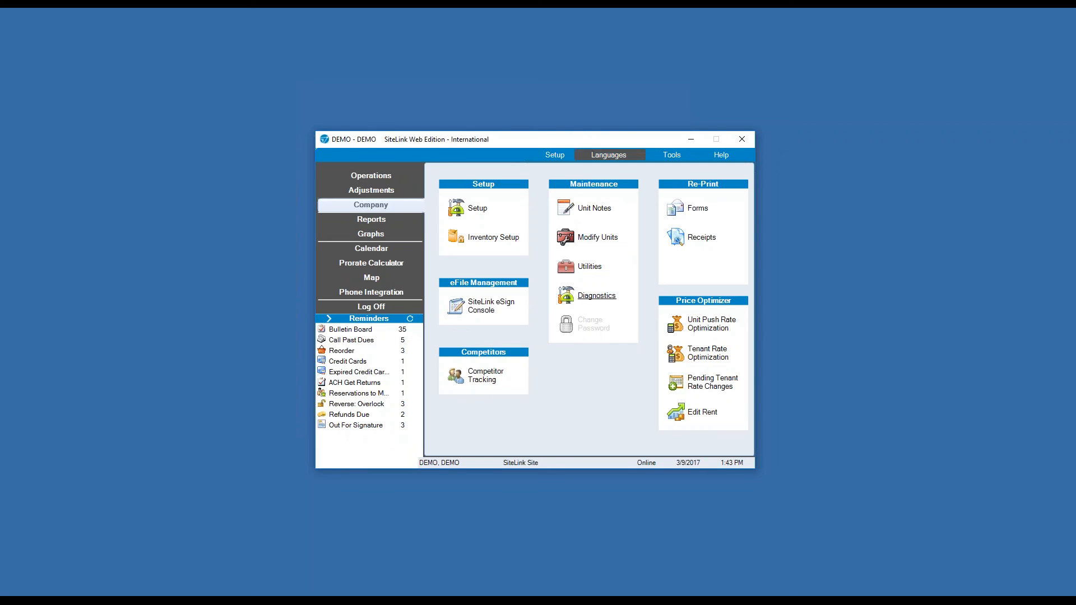
pyautogui.moveTo(619, 144); pyautogui.dragTo(472, 117)
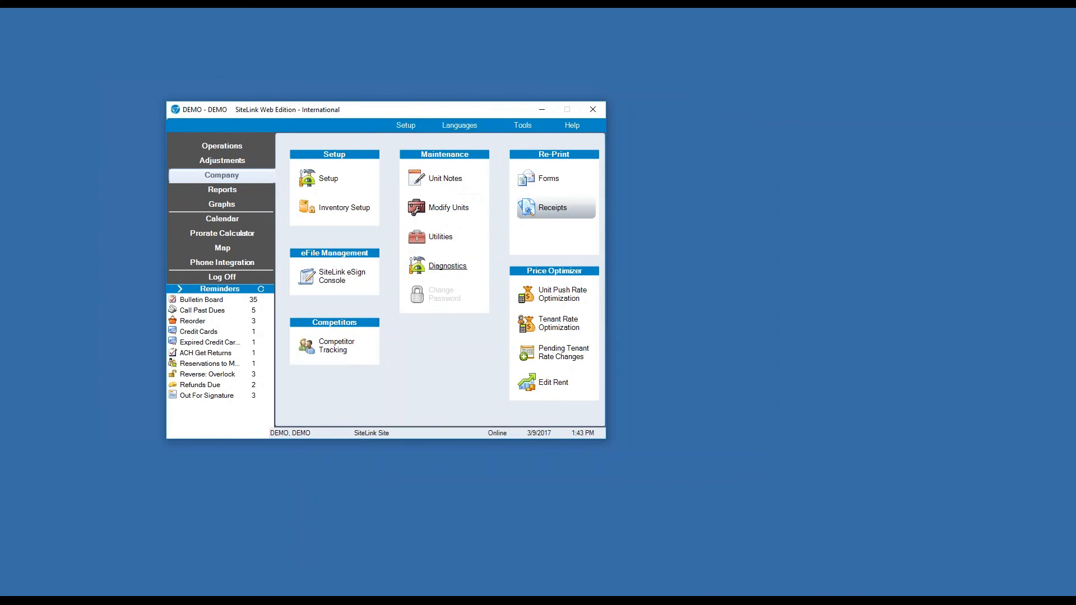
pyautogui.click(539, 179)
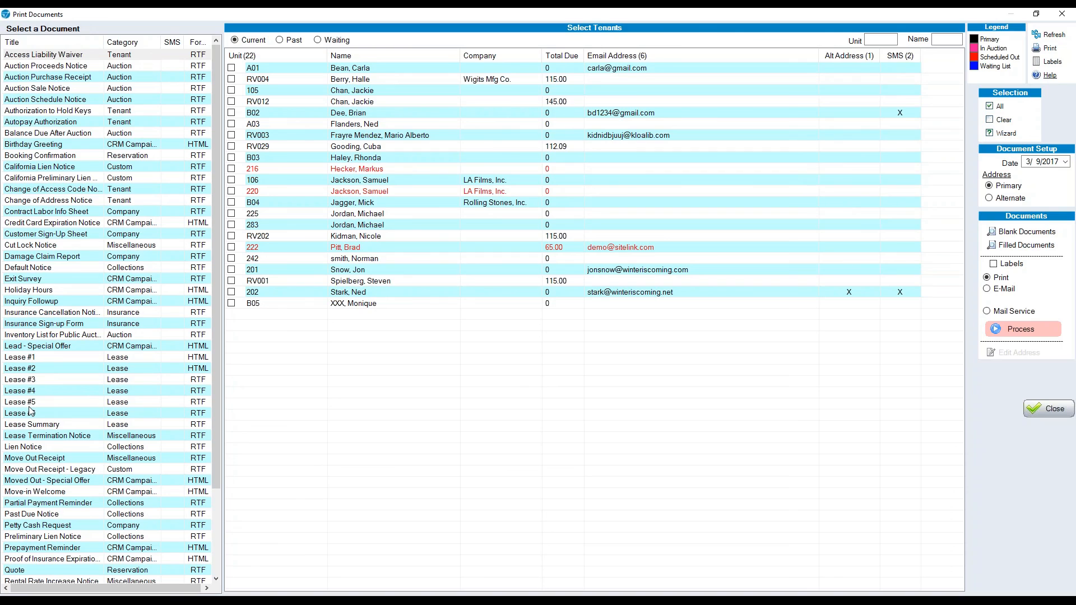
# Select the California preliminary lien template, close Print Documents, and open Unit Push Rate Optimization.
pyautogui.click(85, 178)
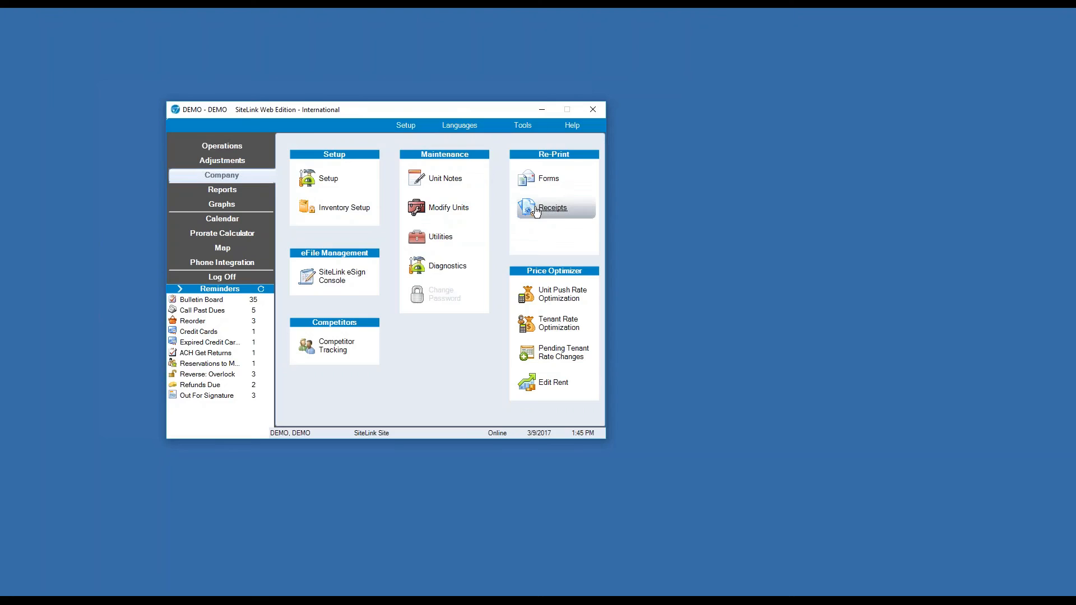
pyautogui.click(550, 212)
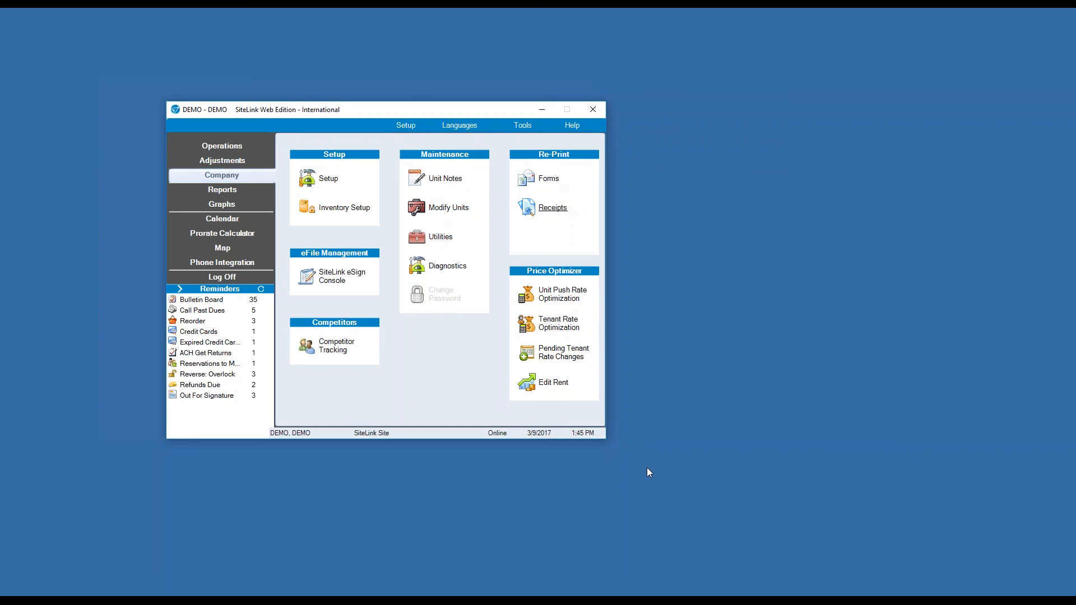
pyautogui.click(567, 294)
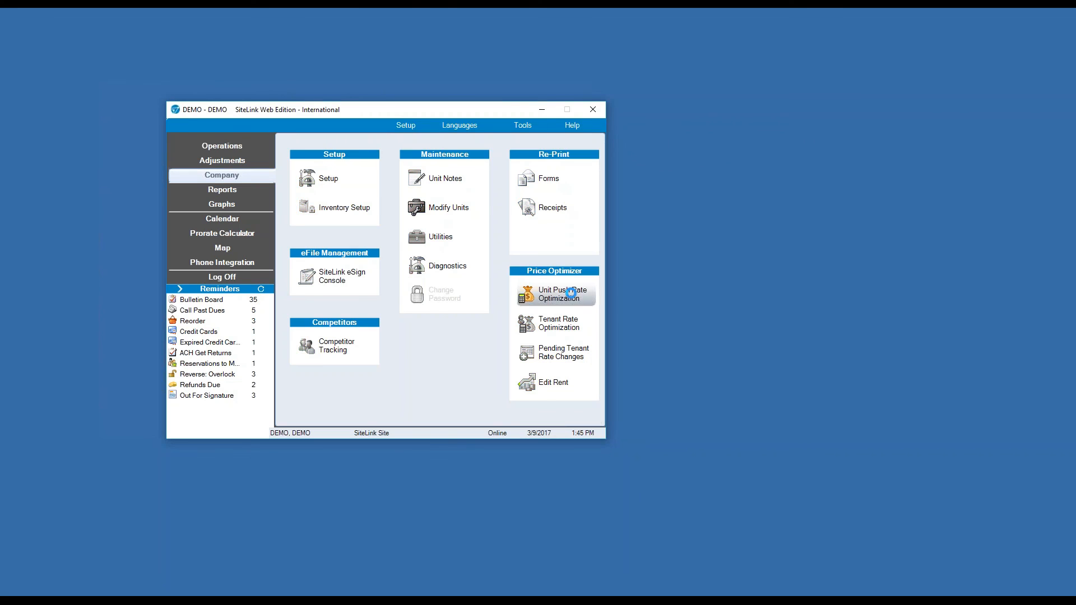
pyautogui.click(399, 143)
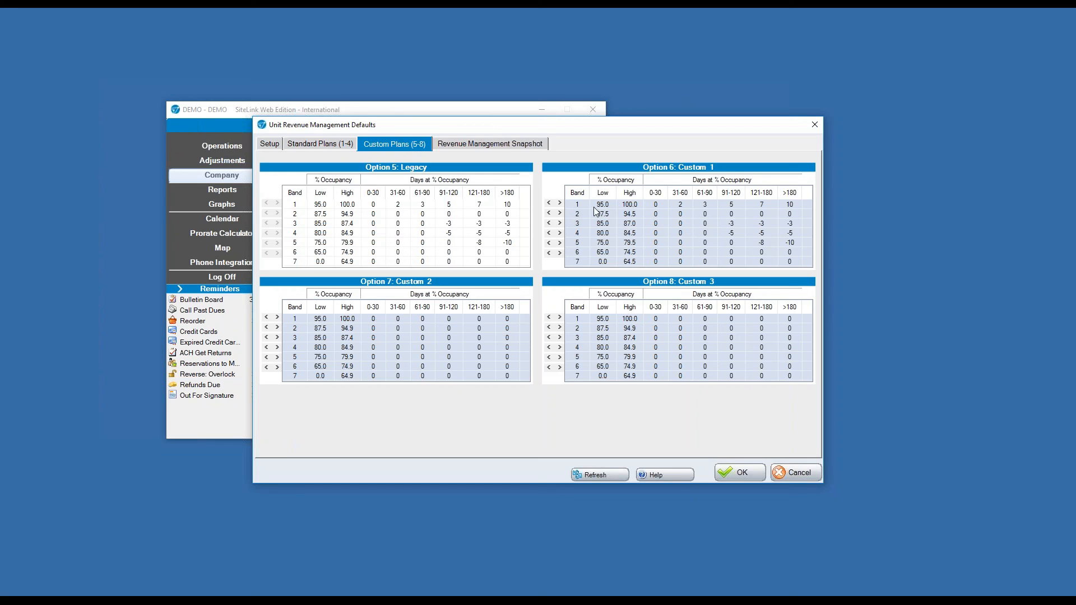
pyautogui.click(813, 125)
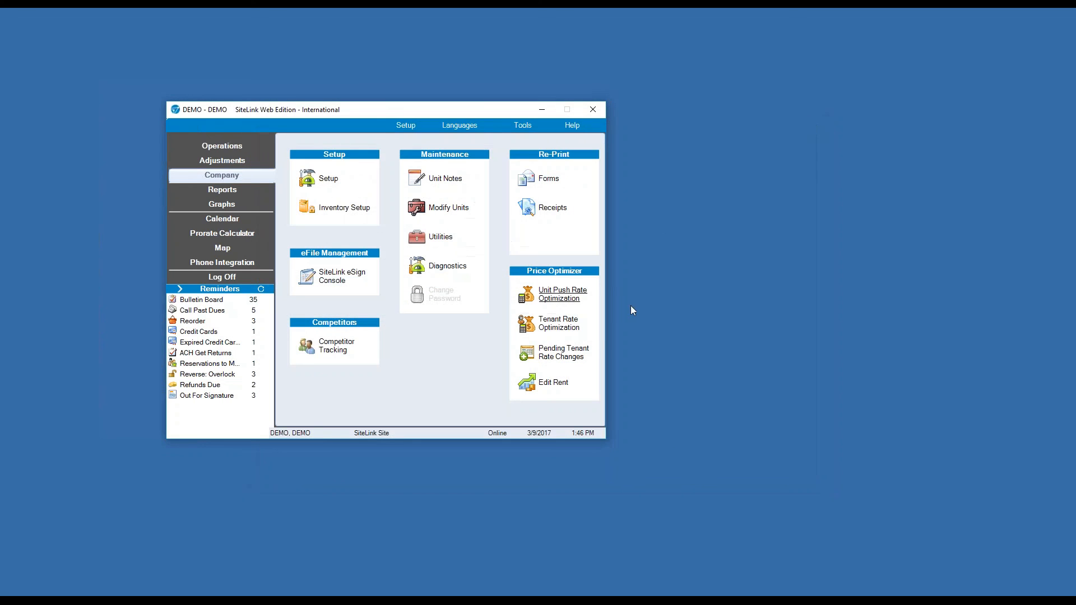
pyautogui.click(573, 328)
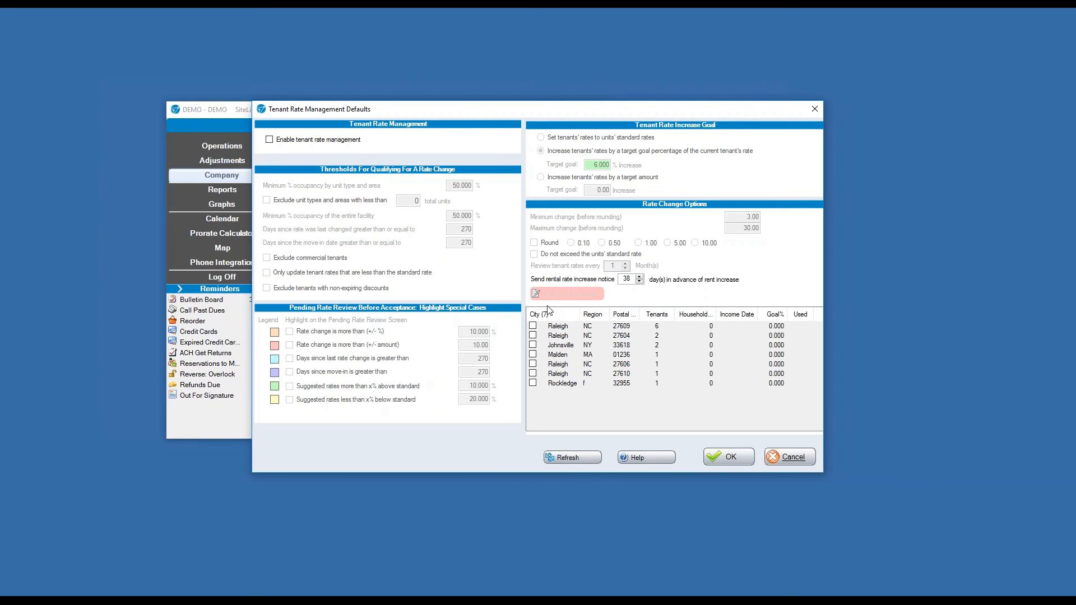
pyautogui.click(818, 110)
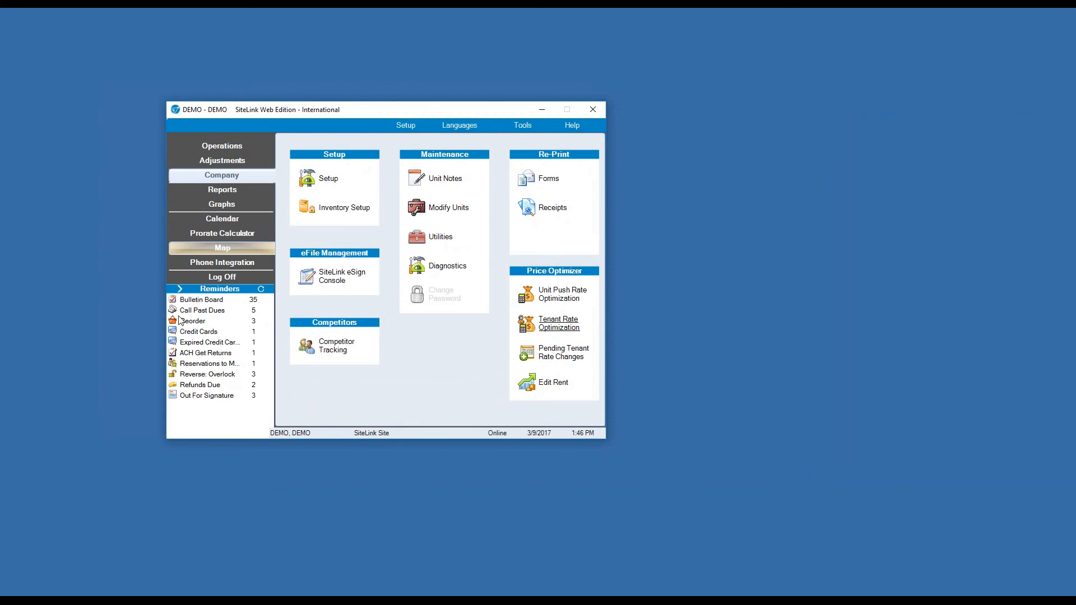
pyautogui.click(527, 364)
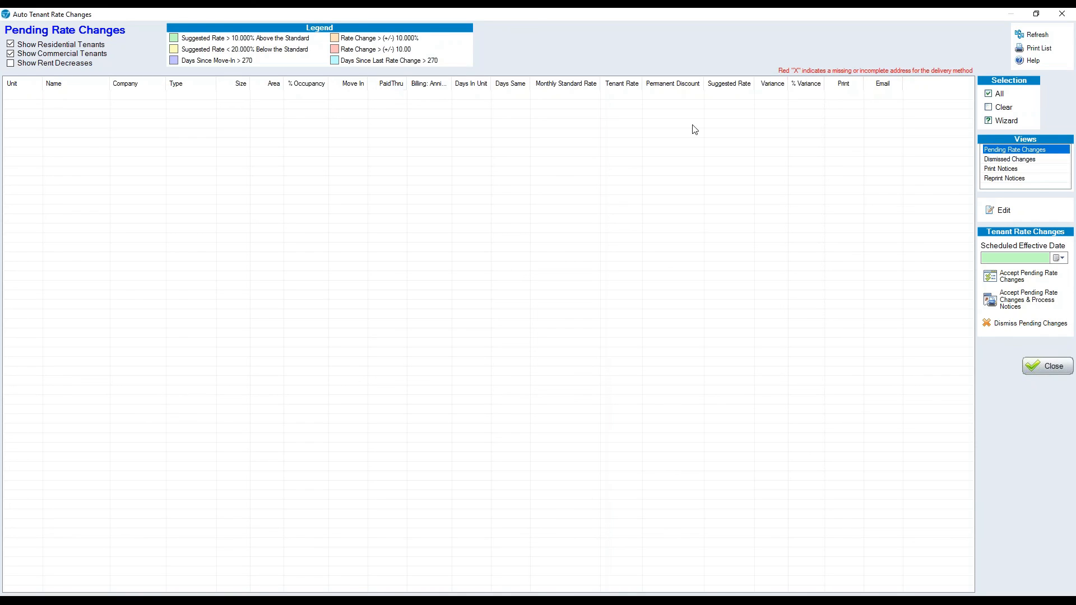
pyautogui.click(1052, 370)
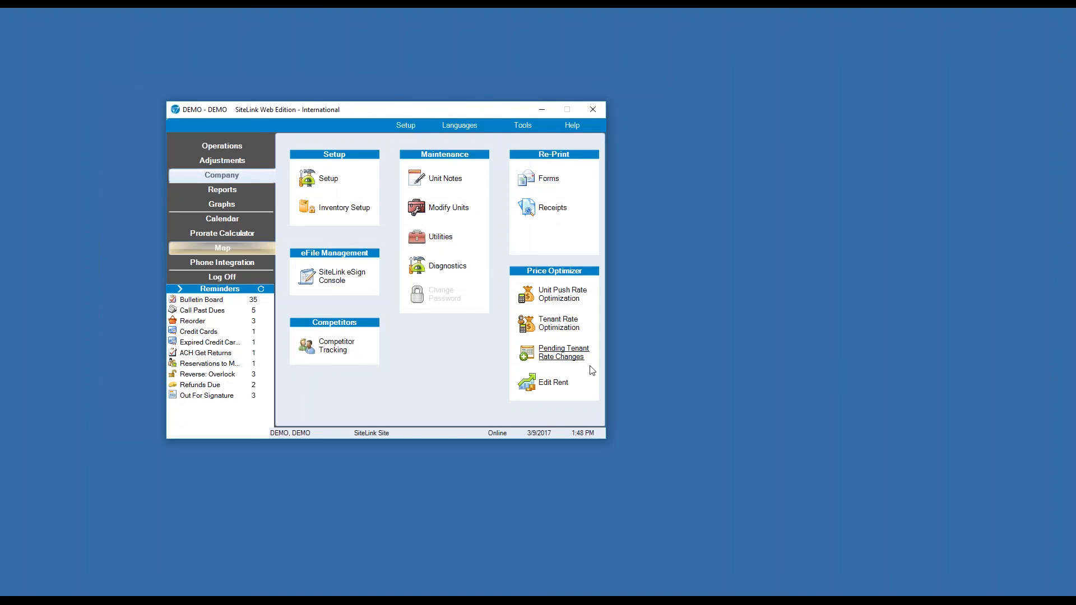
# Review and close the Edit Rent grid, then bring up the Reports list.
pyautogui.click(548, 387)
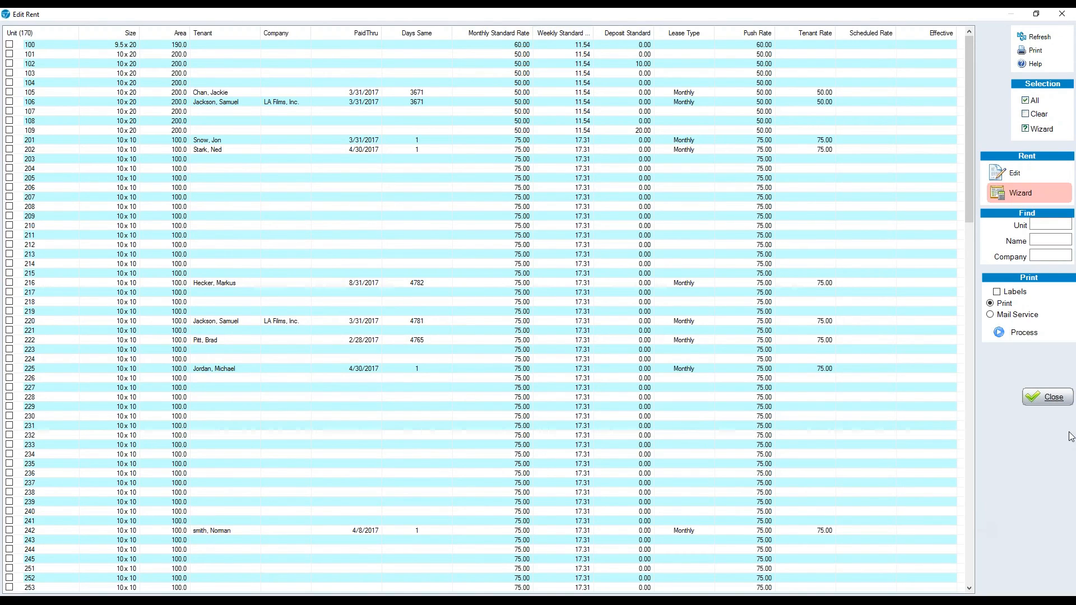
pyautogui.click(1048, 397)
pyautogui.click(222, 190)
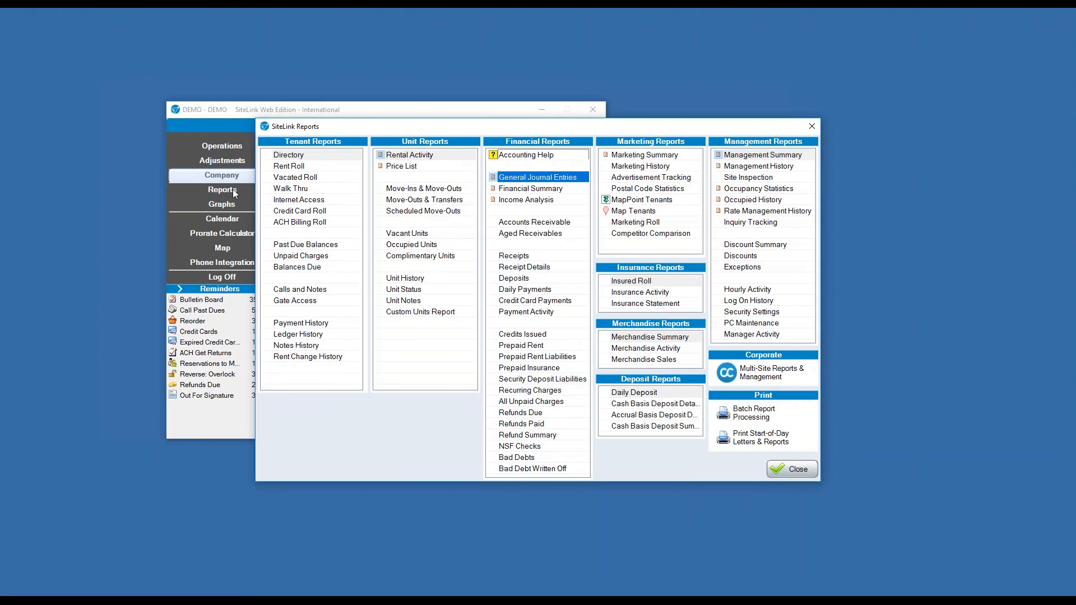
# Generate the daily Management Summary report for March 9, 2017.
pyautogui.moveTo(522, 126); pyautogui.dragTo(392, 106)
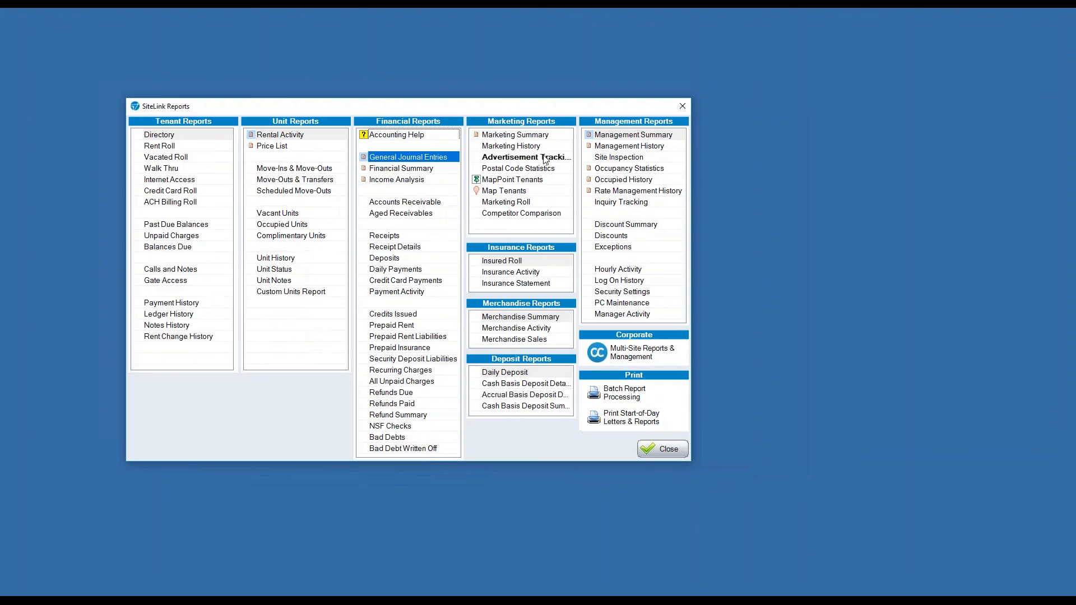
pyautogui.click(632, 135)
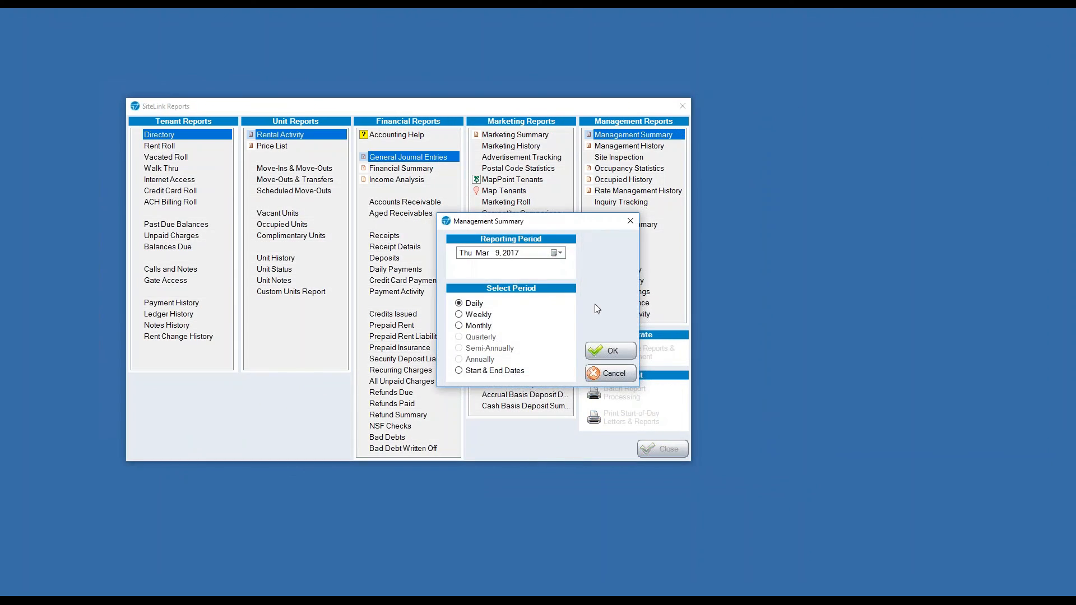
pyautogui.click(608, 352)
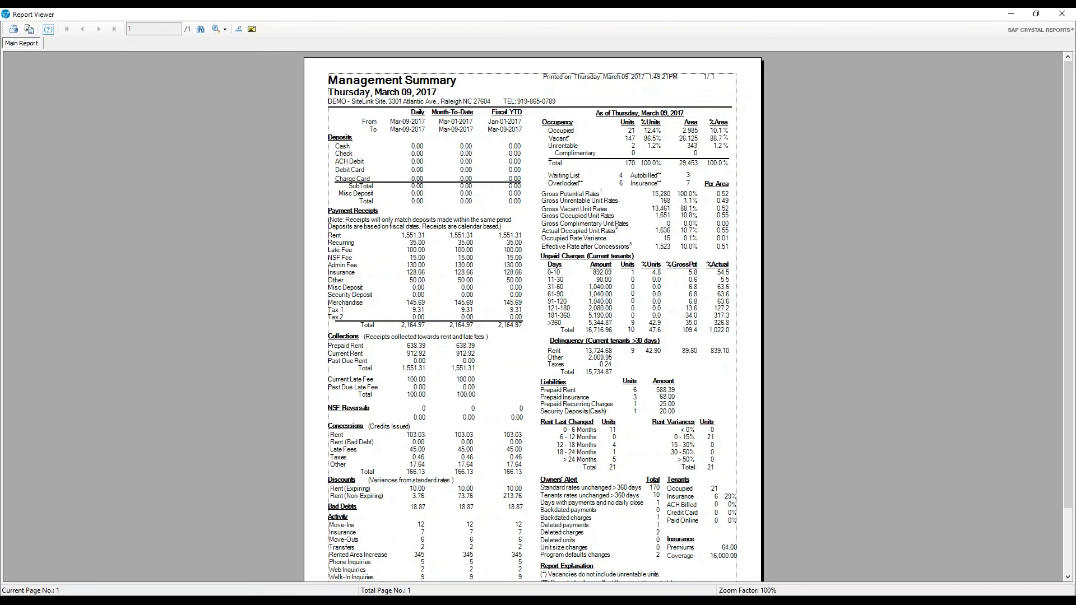
# Zoom the report to 150%, review Payment Receipts and Unpaid Charges, then close it.
pyautogui.click(224, 29)
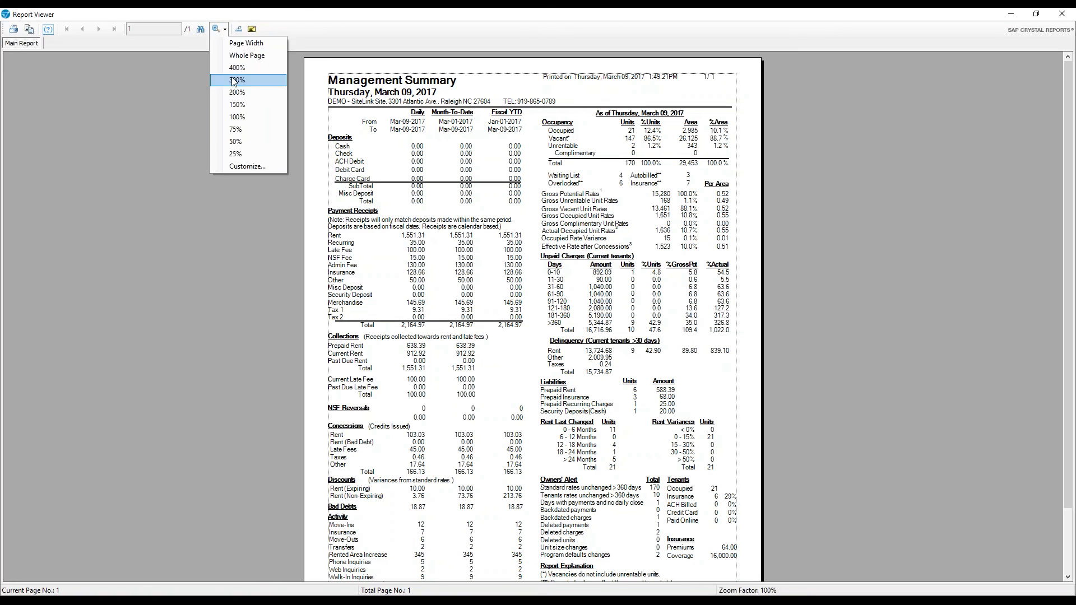
pyautogui.click(248, 105)
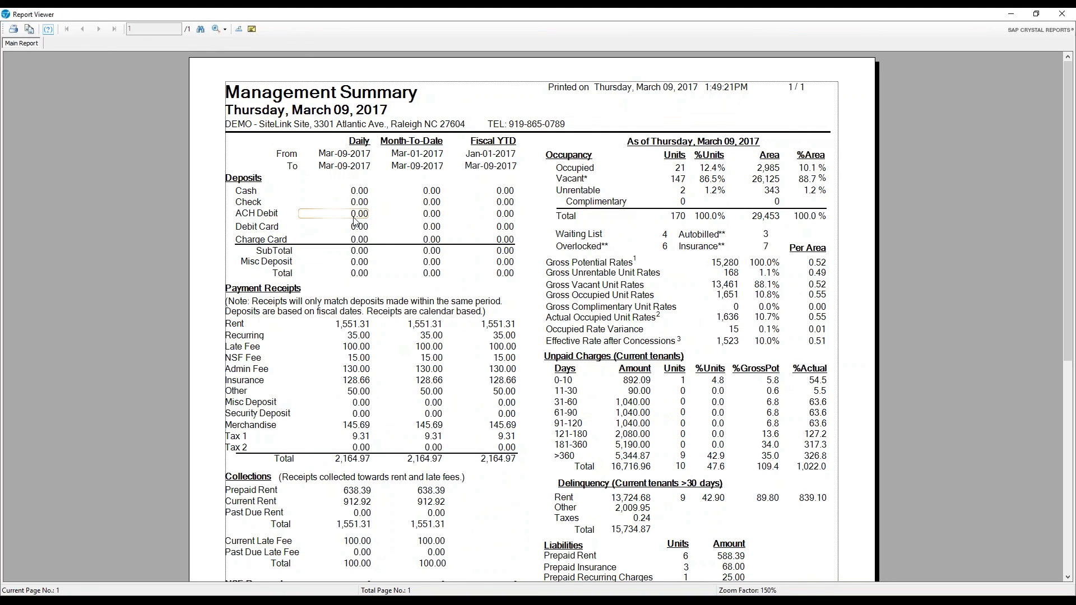
pyautogui.click(300, 377)
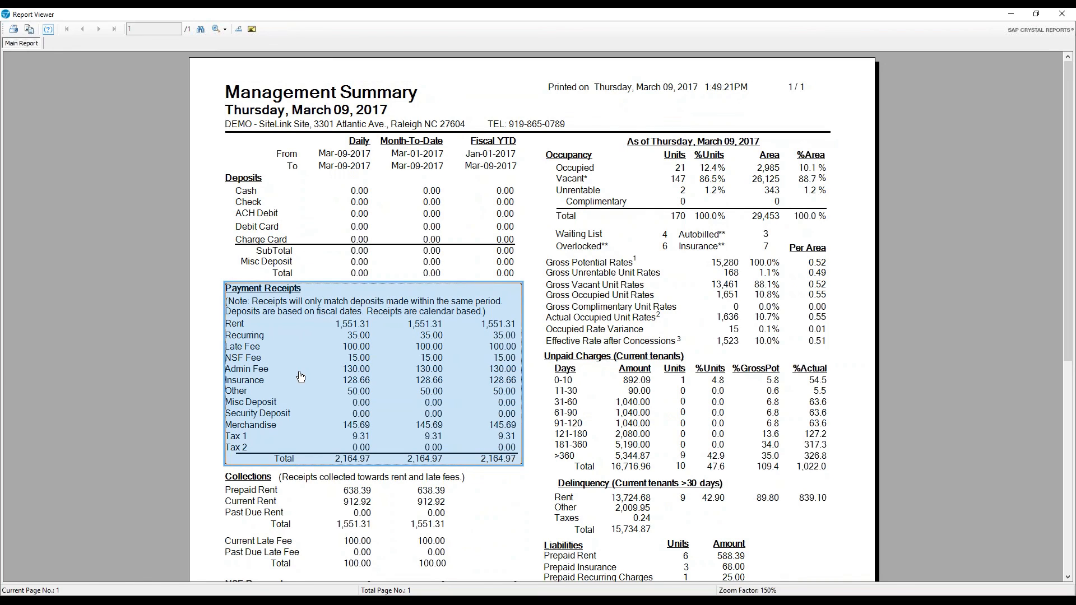
pyautogui.click(563, 408)
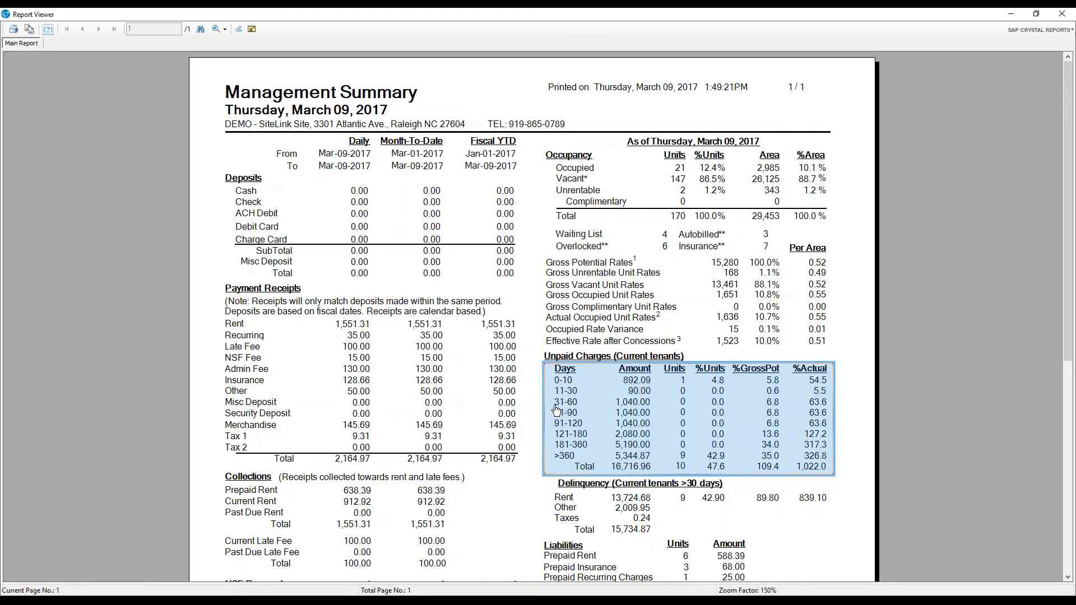
pyautogui.click(1062, 13)
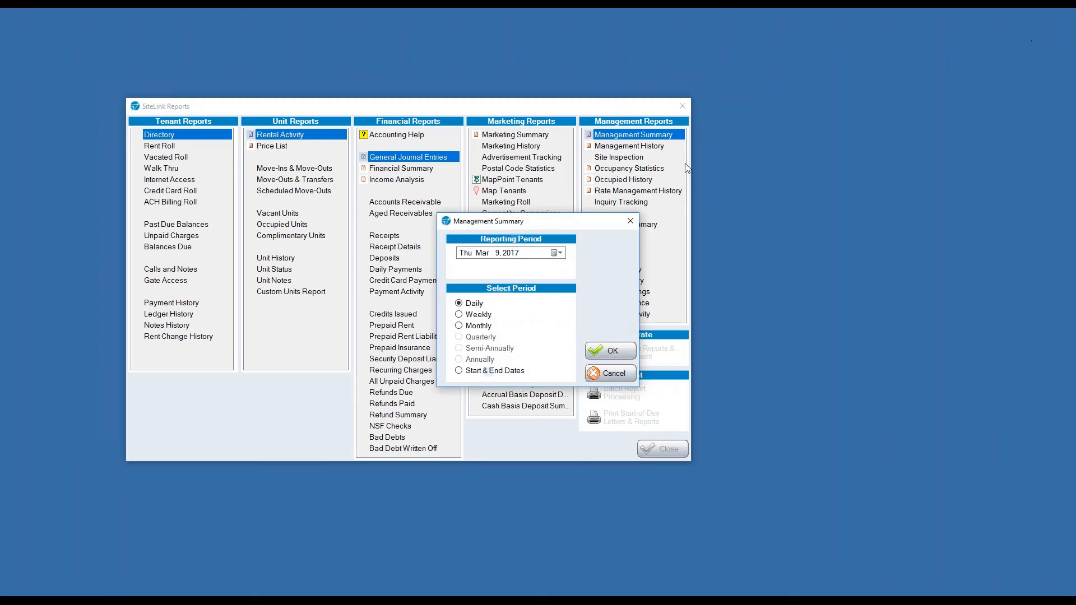
pyautogui.click(611, 374)
# Generate and view the Rent Roll report, then close it, its options, and Reports.
pyautogui.doubleClick(160, 146)
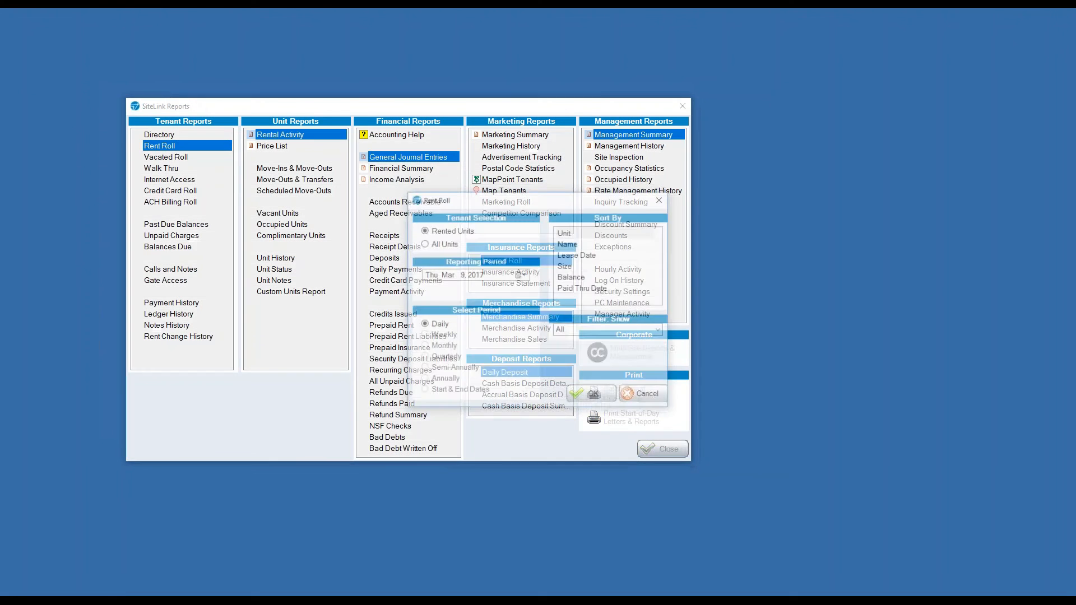
pyautogui.click(589, 394)
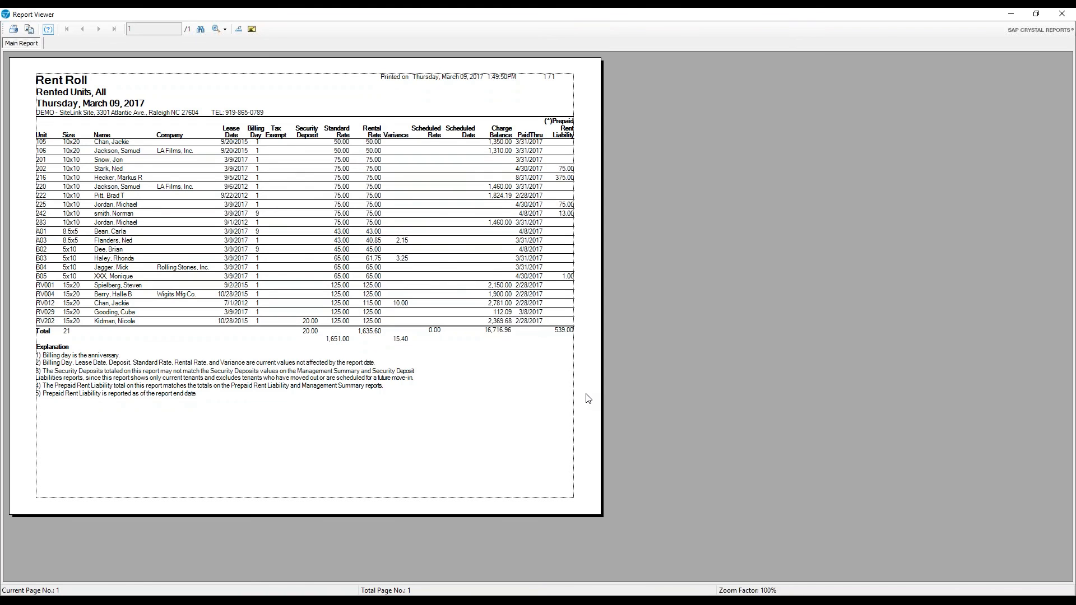
pyautogui.click(1061, 13)
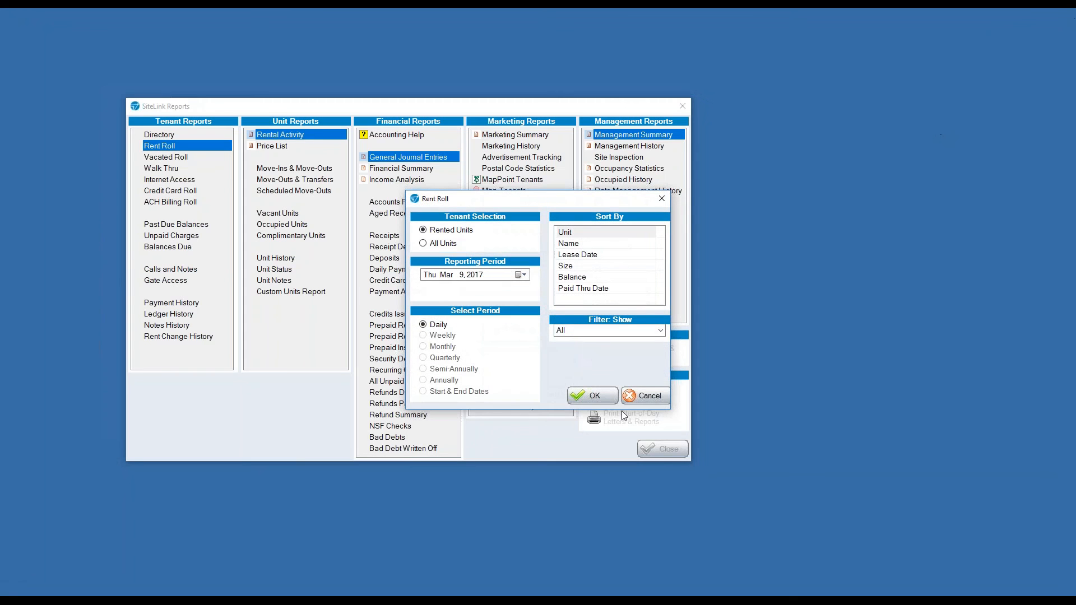
pyautogui.click(652, 399)
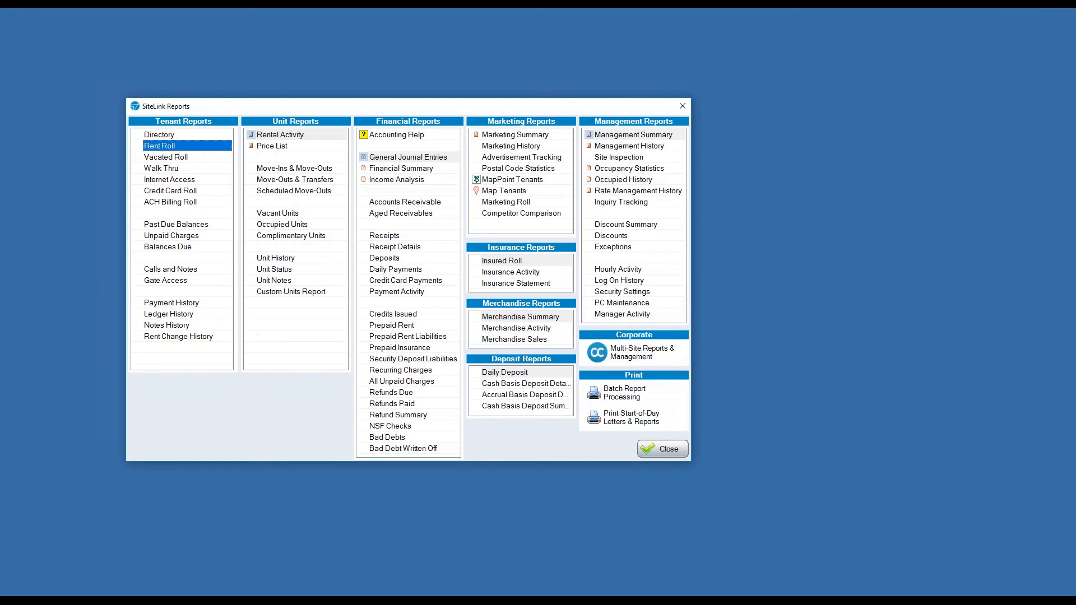
pyautogui.click(417, 159)
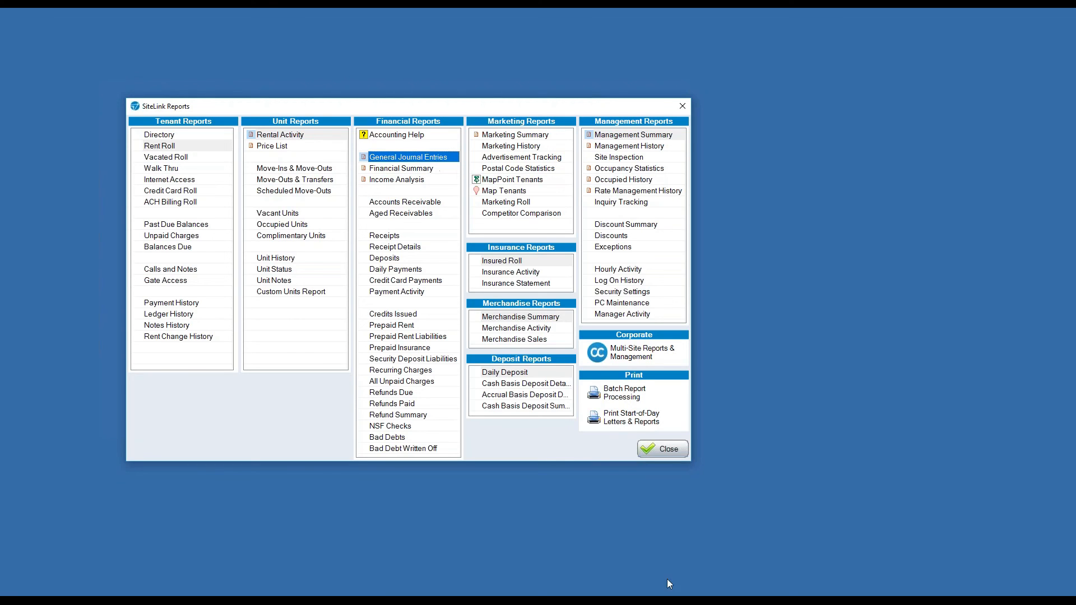
pyautogui.click(663, 449)
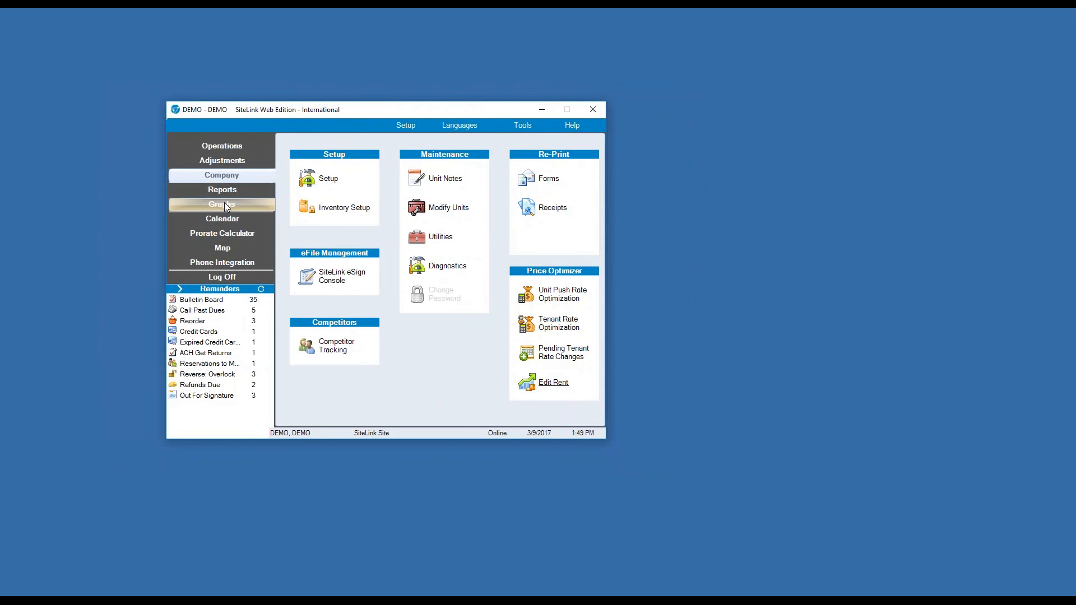
# Chart gross potential versus rental income on Monthly Graphs, then open the Calendar and shift it left.
pyautogui.click(223, 204)
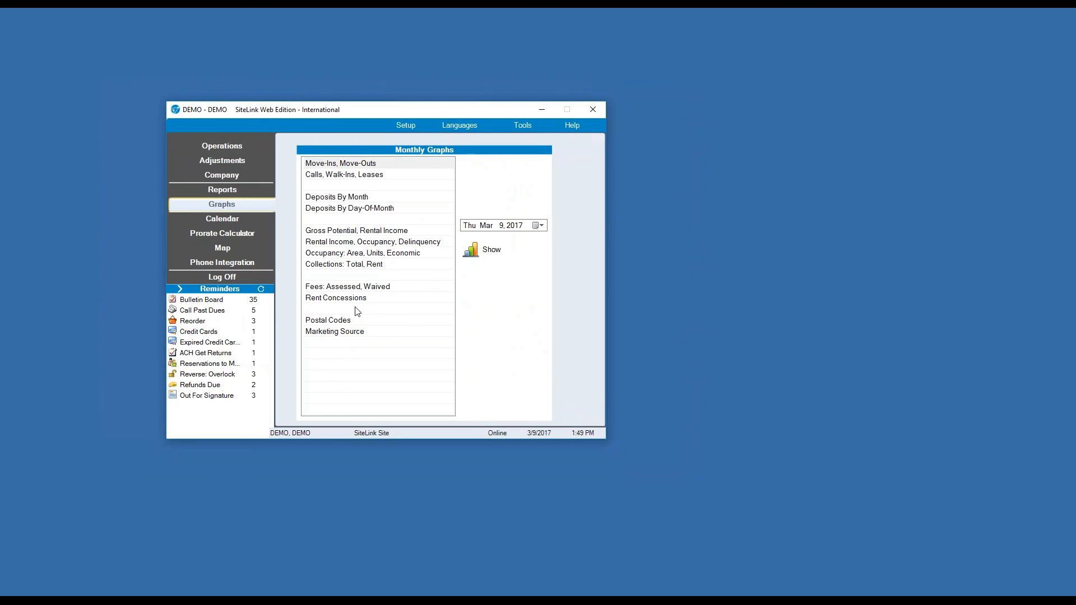
pyautogui.doubleClick(368, 232)
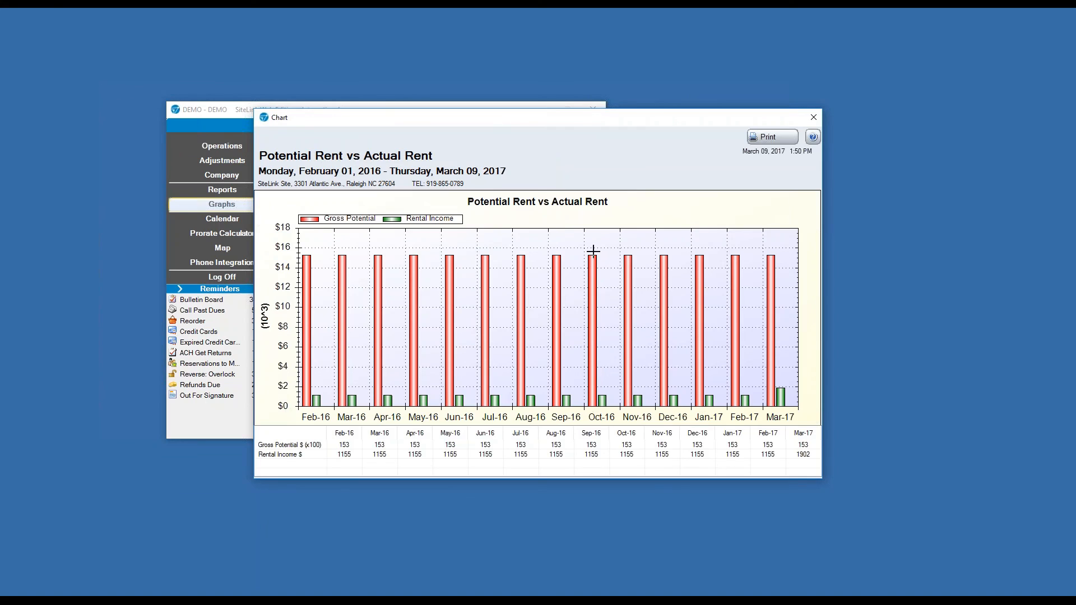
pyautogui.click(813, 117)
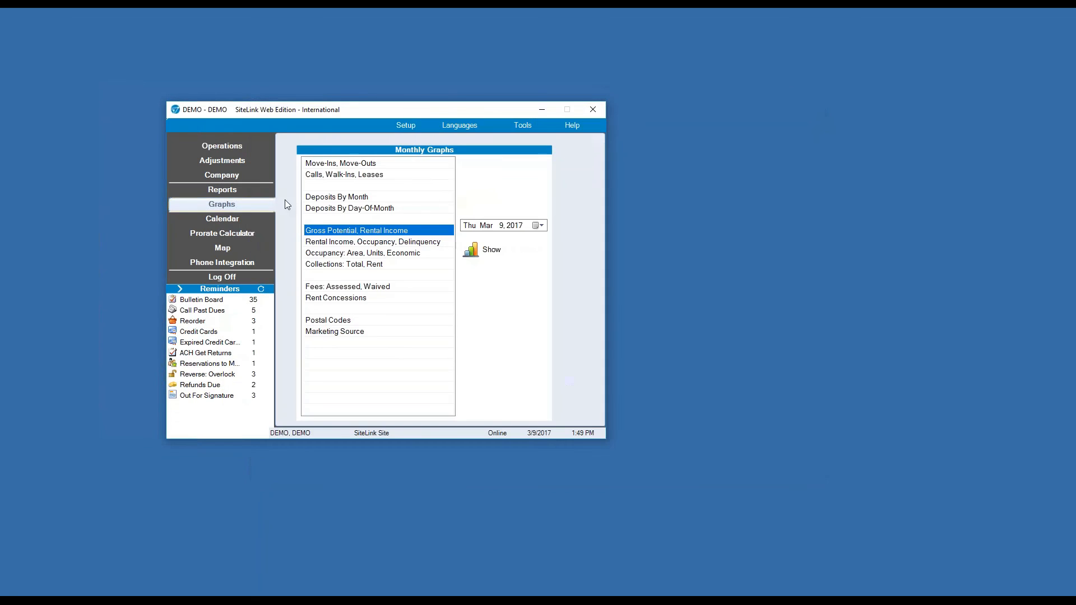
pyautogui.click(246, 220)
pyautogui.moveTo(903, 17); pyautogui.dragTo(723, 20)
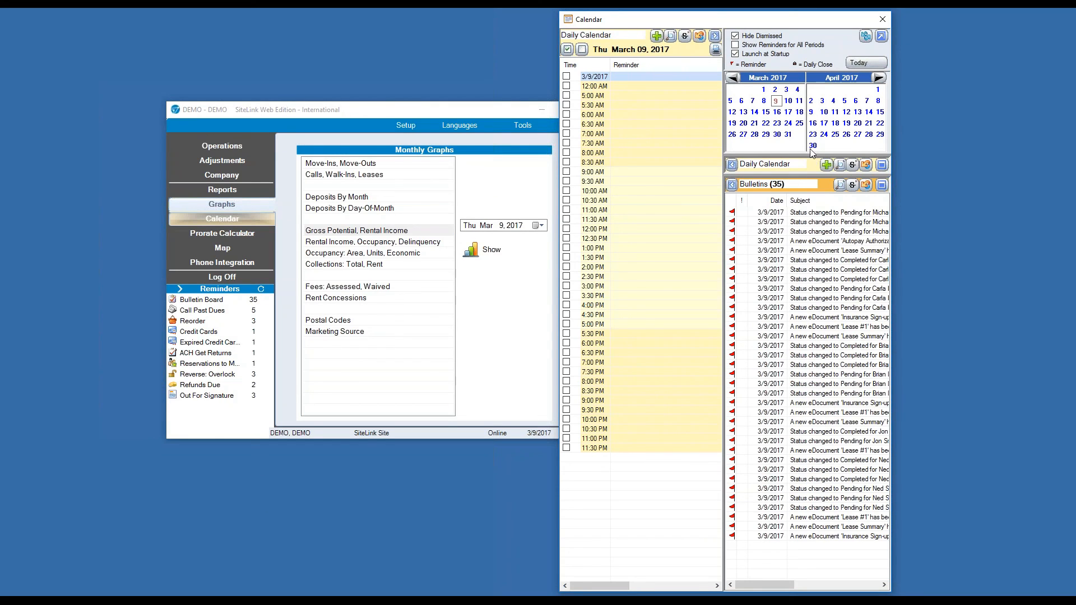
# Close the Calendar and open the Proration Calculator, moving it to the right.
pyautogui.click(731, 165)
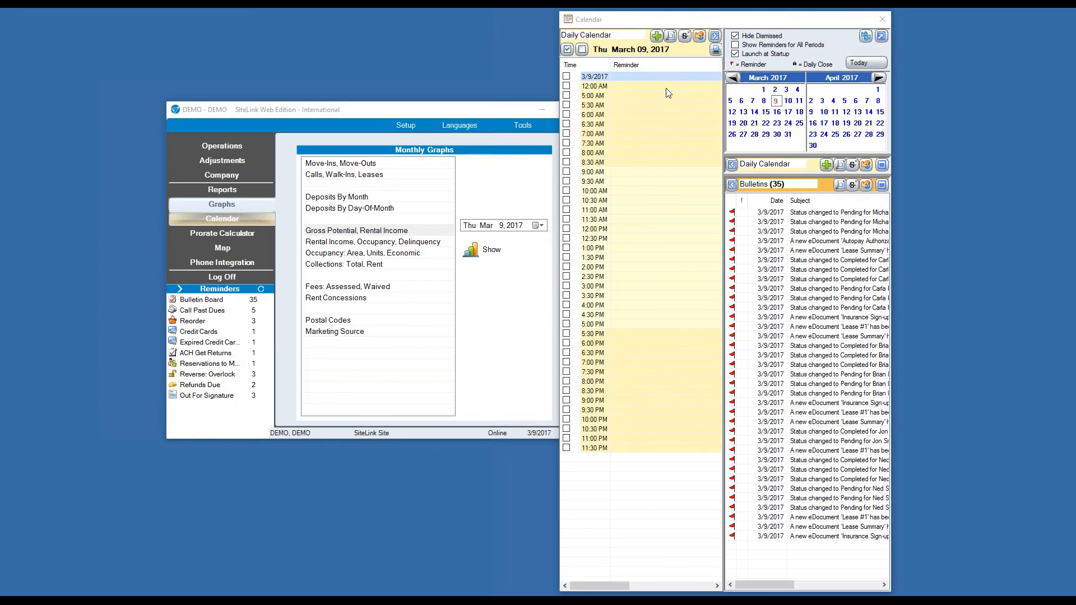
pyautogui.click(882, 19)
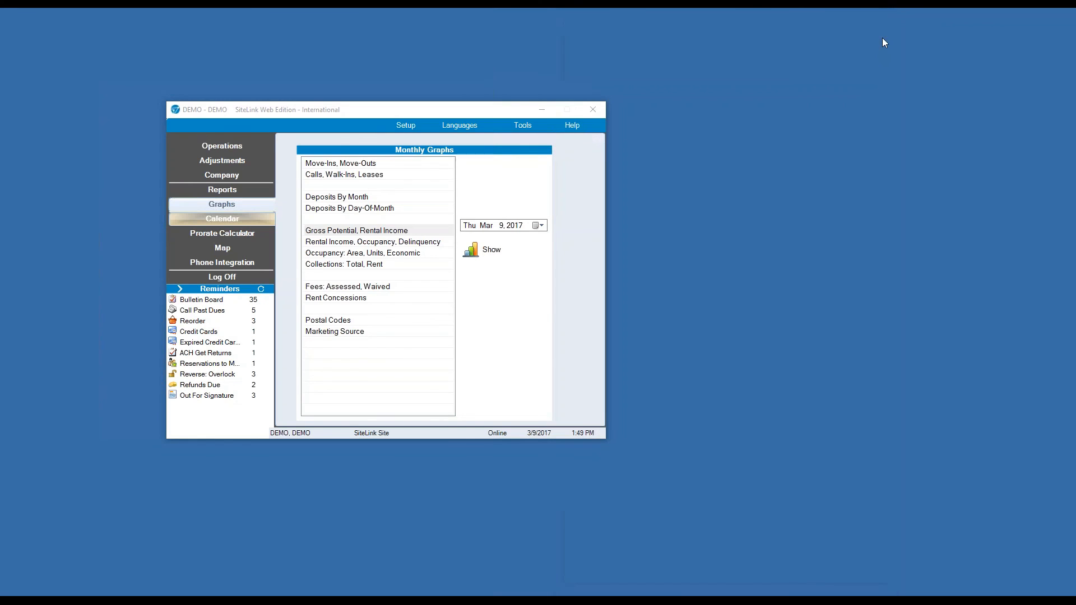
pyautogui.click(217, 234)
pyautogui.moveTo(637, 222); pyautogui.dragTo(914, 144)
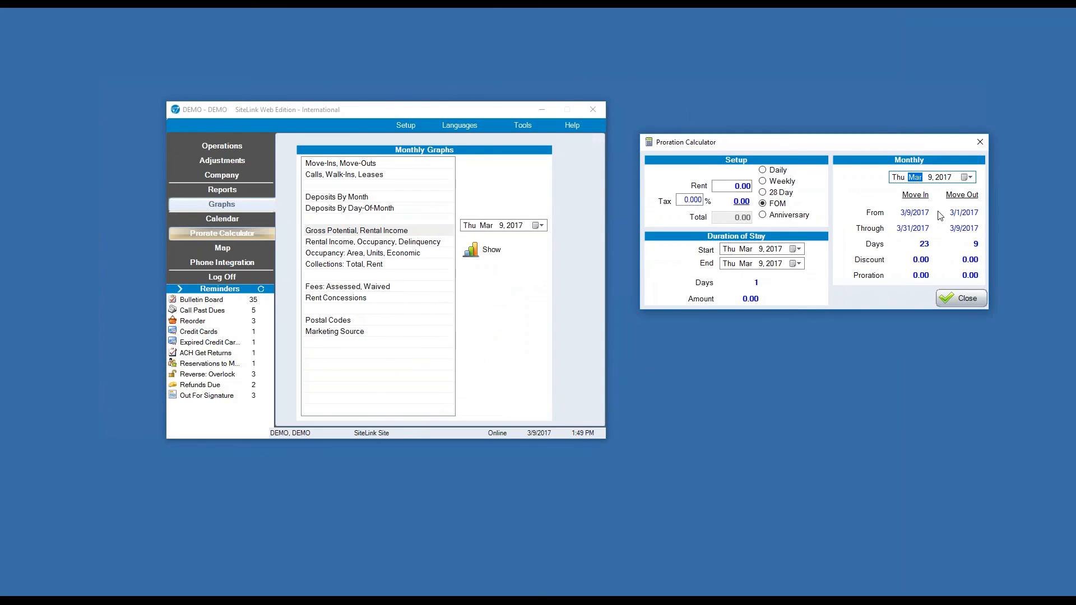
# Close the Proration Calculator and bring up the site map with its unit legend.
pyautogui.click(981, 141)
pyautogui.click(226, 248)
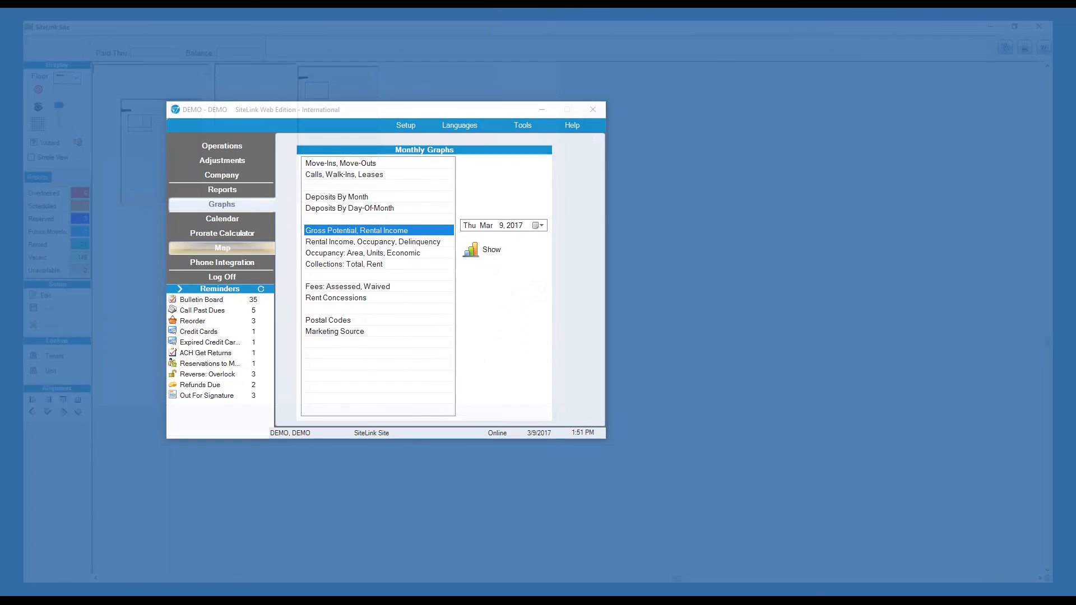
# Check the status of vacant unit 235 and rented unit 283, then launch Setup Map Units.
pyautogui.click(761, 139)
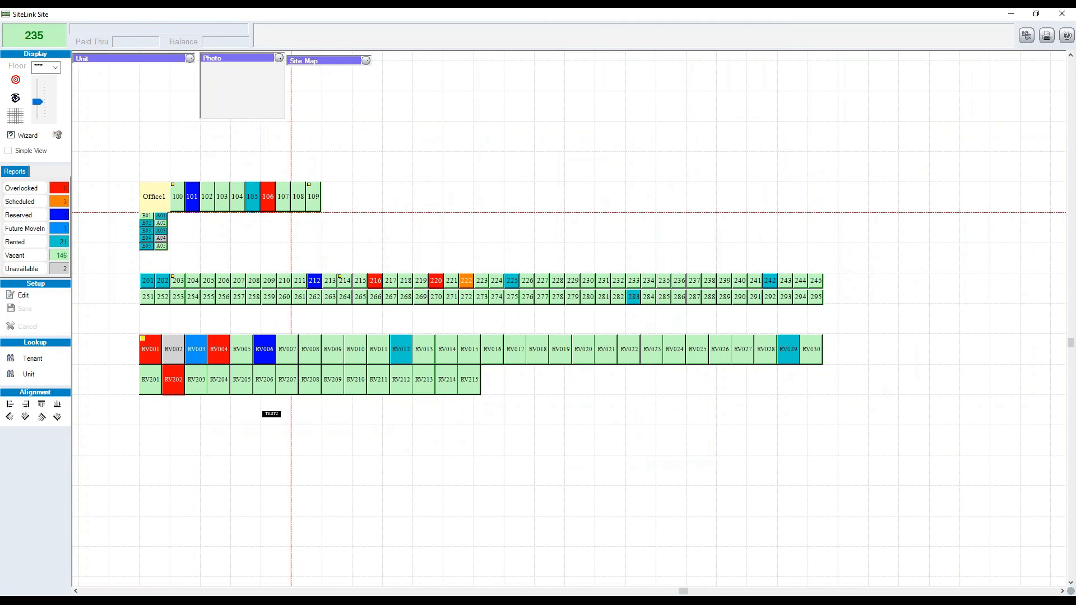
pyautogui.click(664, 283)
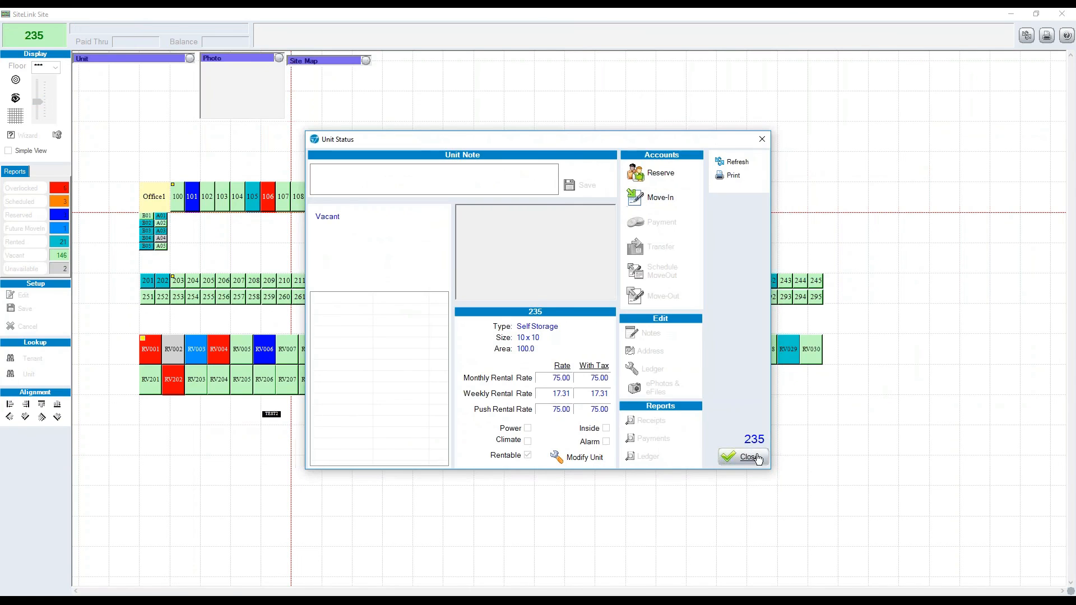
pyautogui.click(741, 456)
pyautogui.click(632, 301)
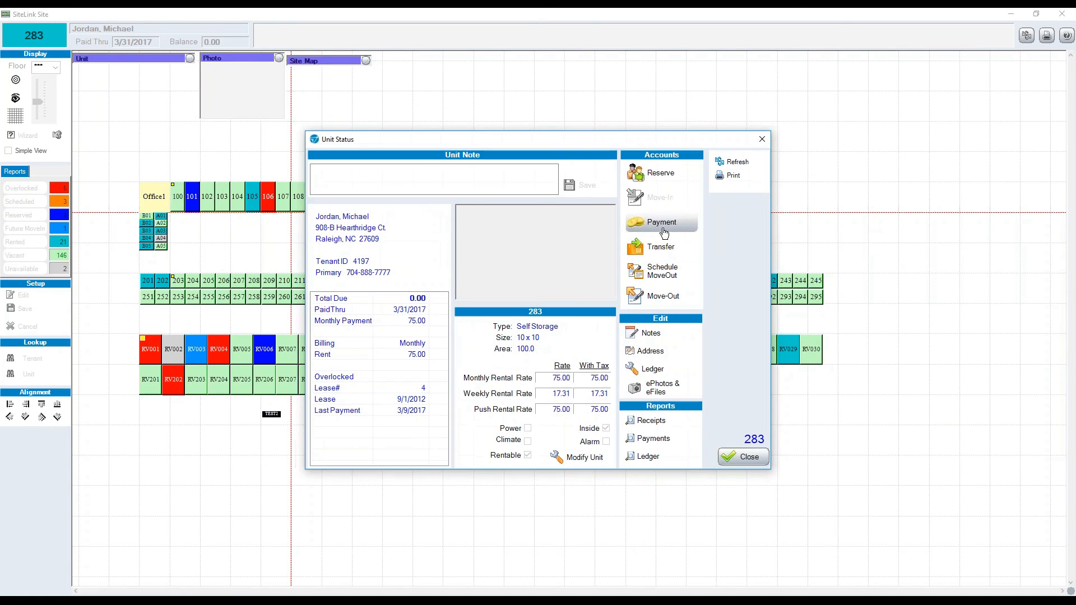
pyautogui.click(736, 455)
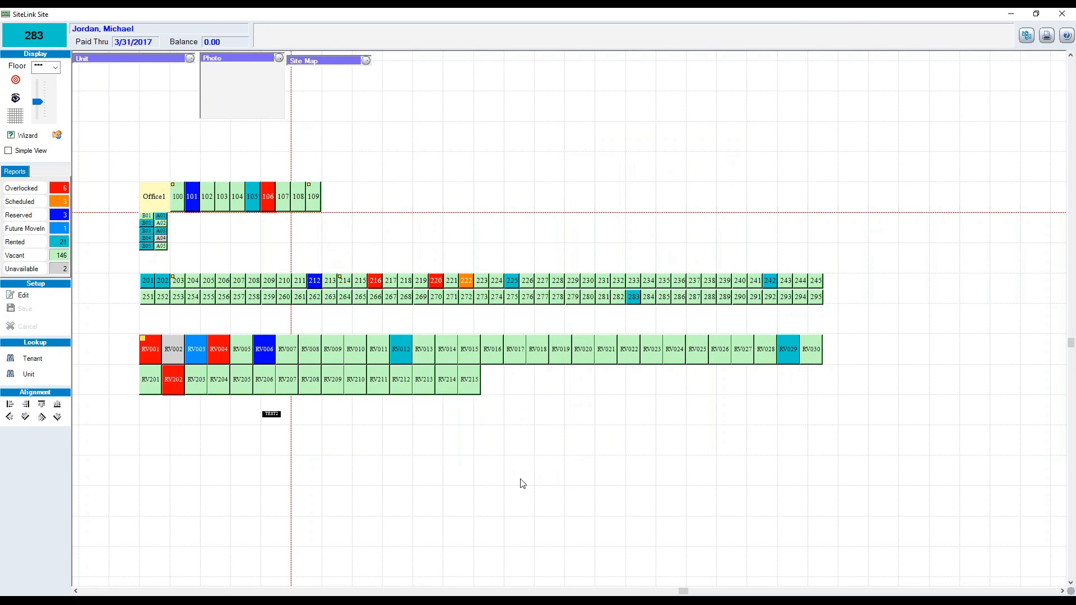
pyautogui.click(21, 295)
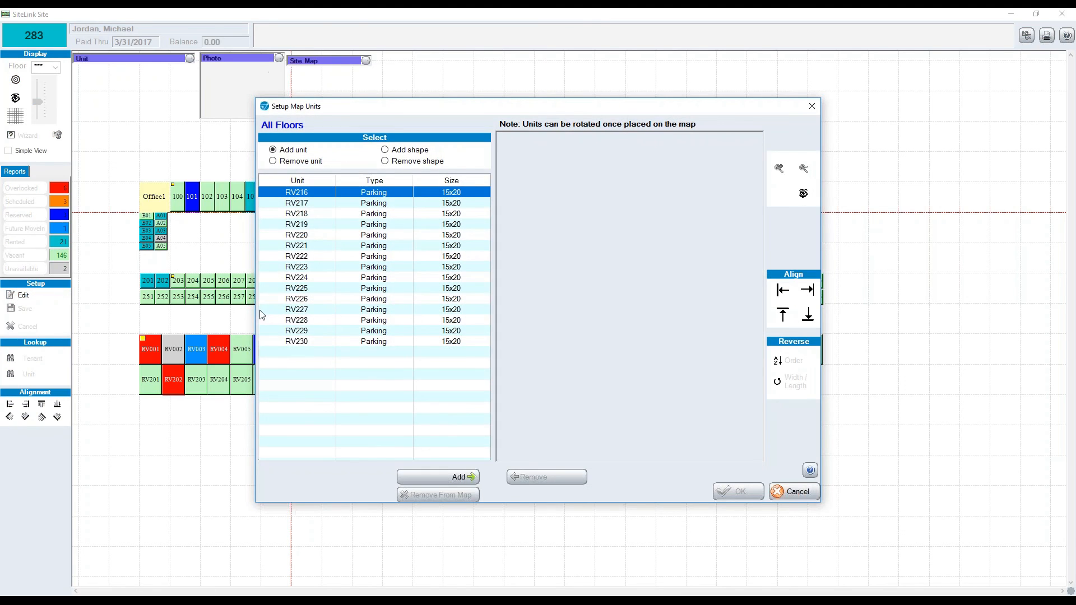
# Place parking units RV216–RV230 as one bottom-aligned row in open map space and save.
pyautogui.keyDown('shift'); pyautogui.click(297, 342); pyautogui.keyUp('shift')
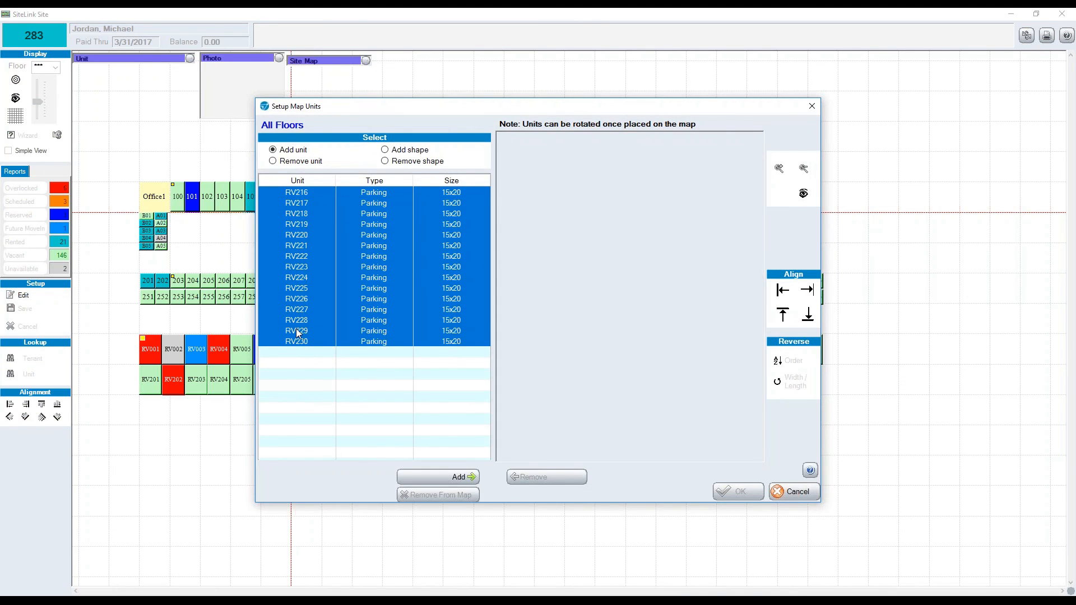
pyautogui.click(469, 476)
pyautogui.click(808, 317)
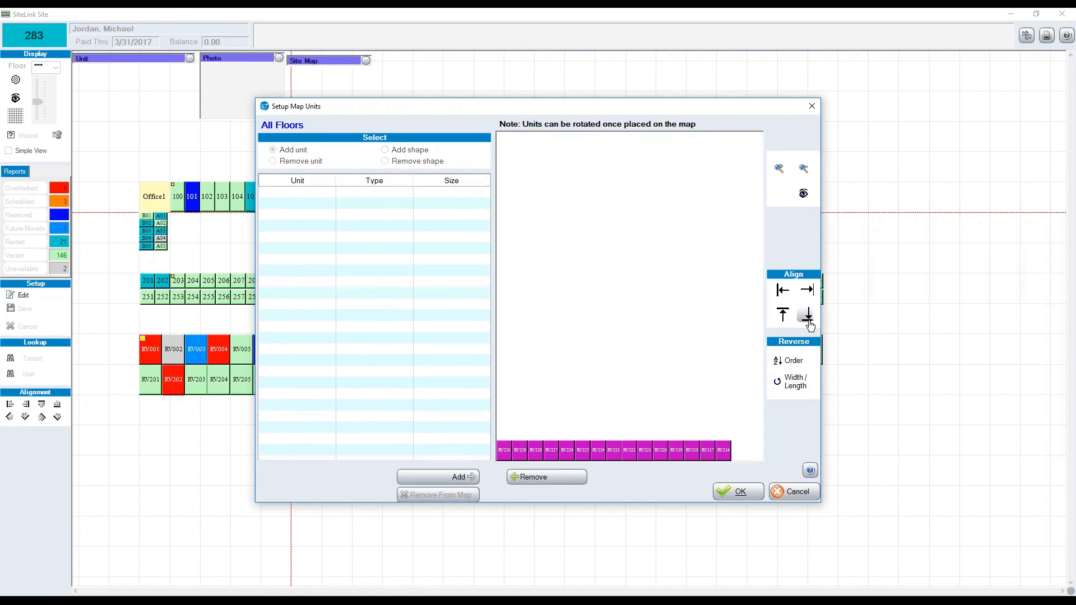
pyautogui.click(738, 491)
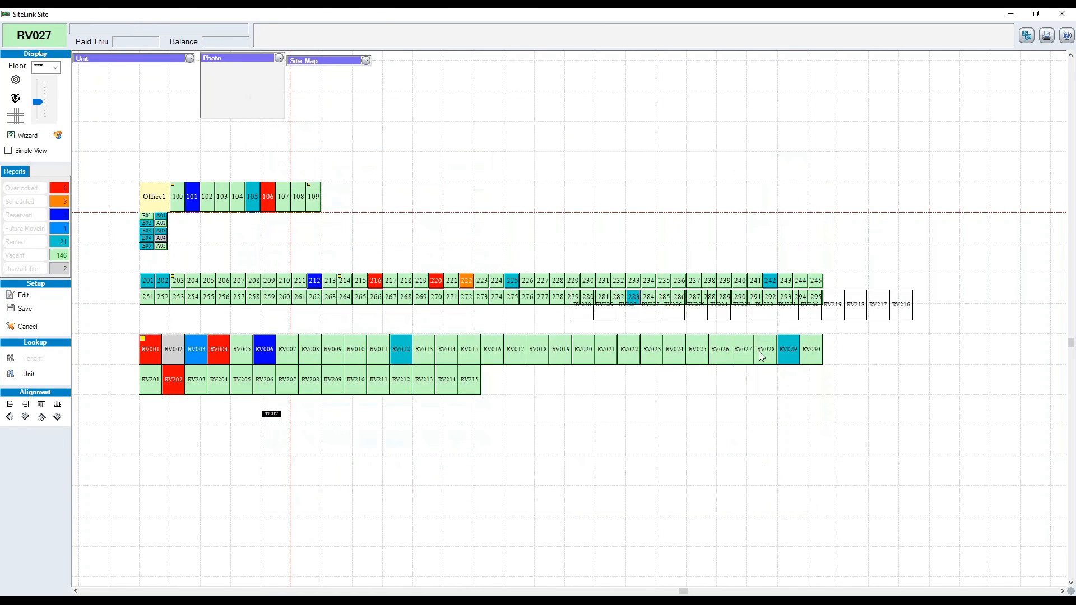
pyautogui.moveTo(739, 301); pyautogui.dragTo(526, 243)
pyautogui.click(25, 310)
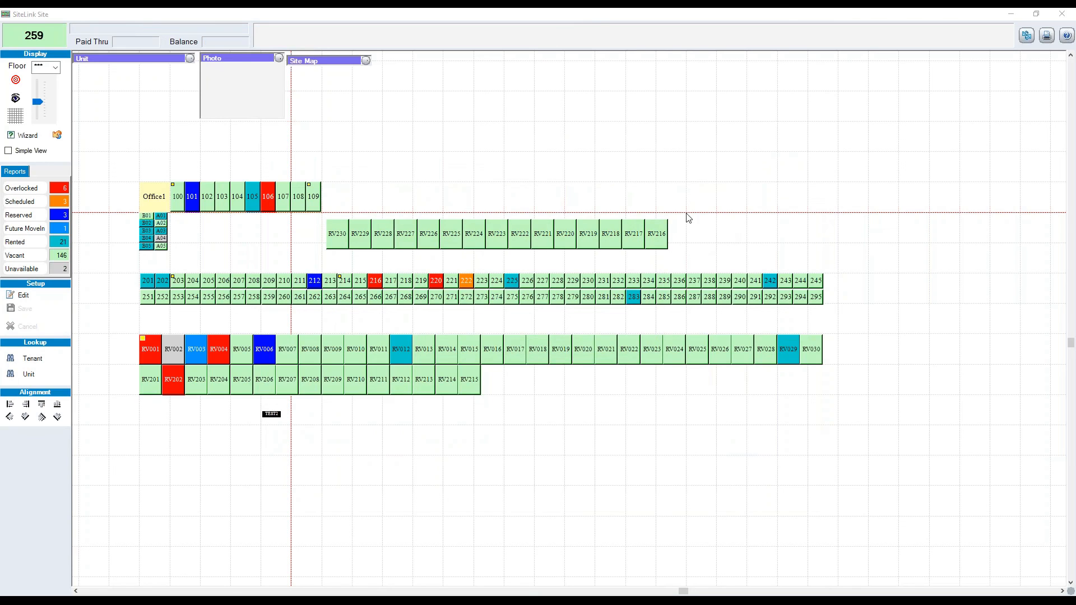
# Move RV230–RV228 into a row above RV227–RV225, save the layout, and close the map.
pyautogui.keyDown('ctrl'); pyautogui.click(332, 237); pyautogui.keyUp('ctrl')
pyautogui.keyDown('ctrl'); pyautogui.click(360, 235); pyautogui.keyUp('ctrl')
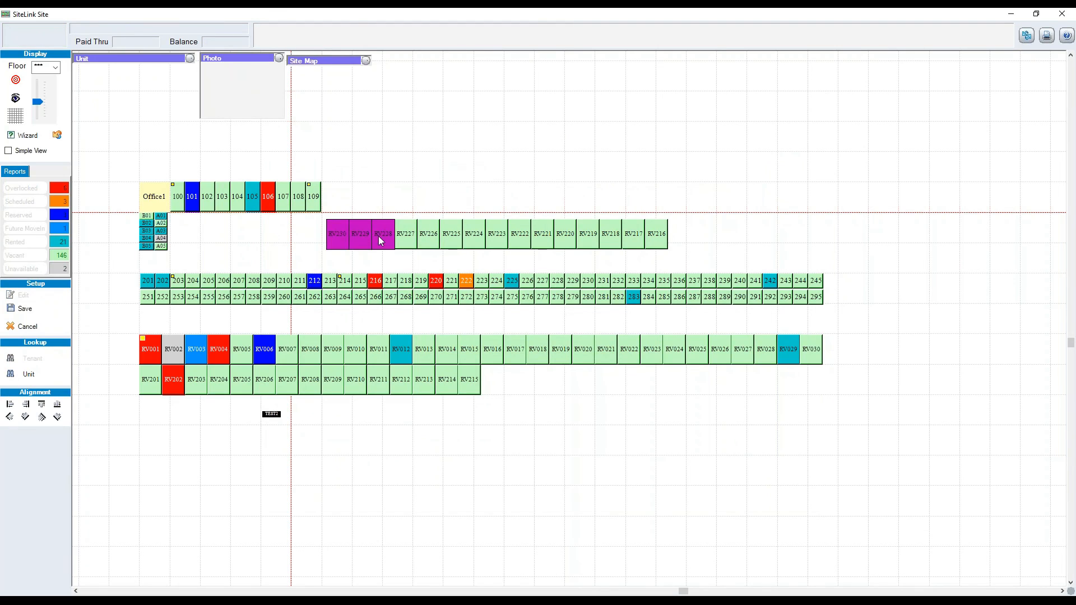
pyautogui.moveTo(379, 236); pyautogui.dragTo(446, 203)
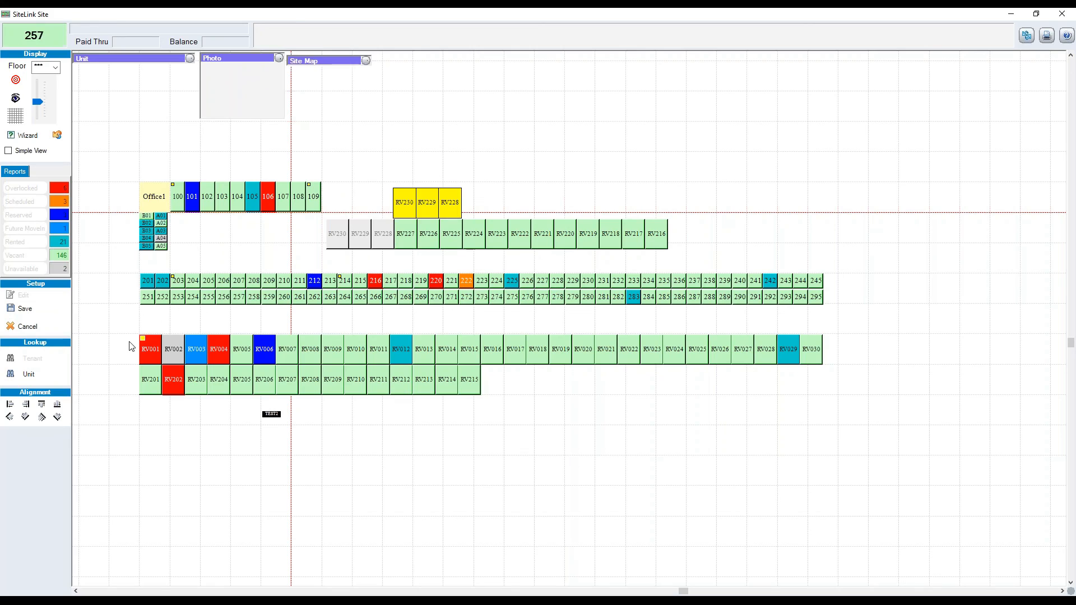
pyautogui.click(58, 309)
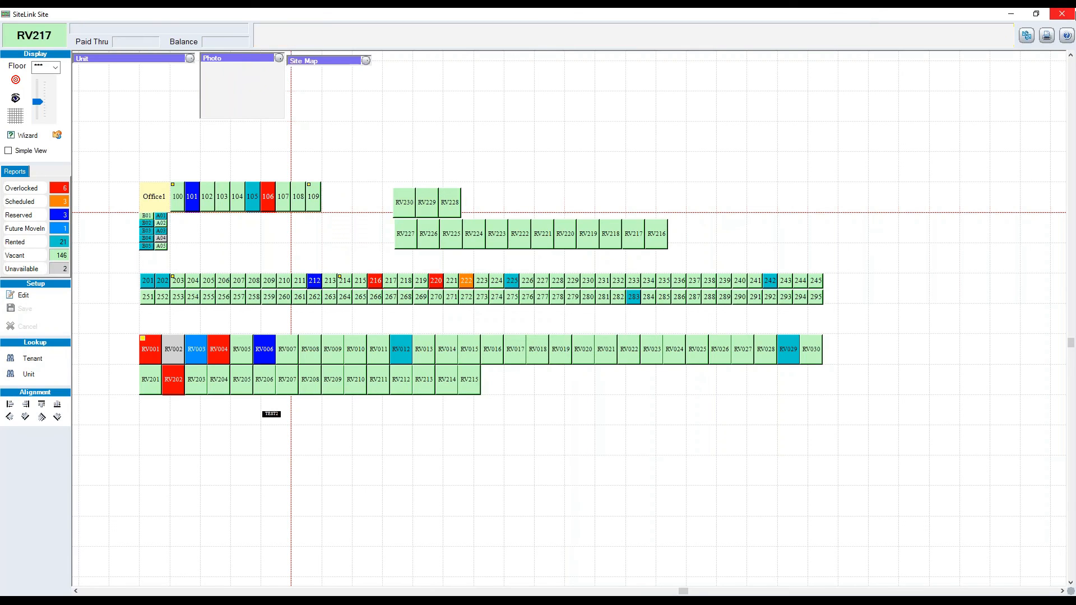
pyautogui.click(1062, 13)
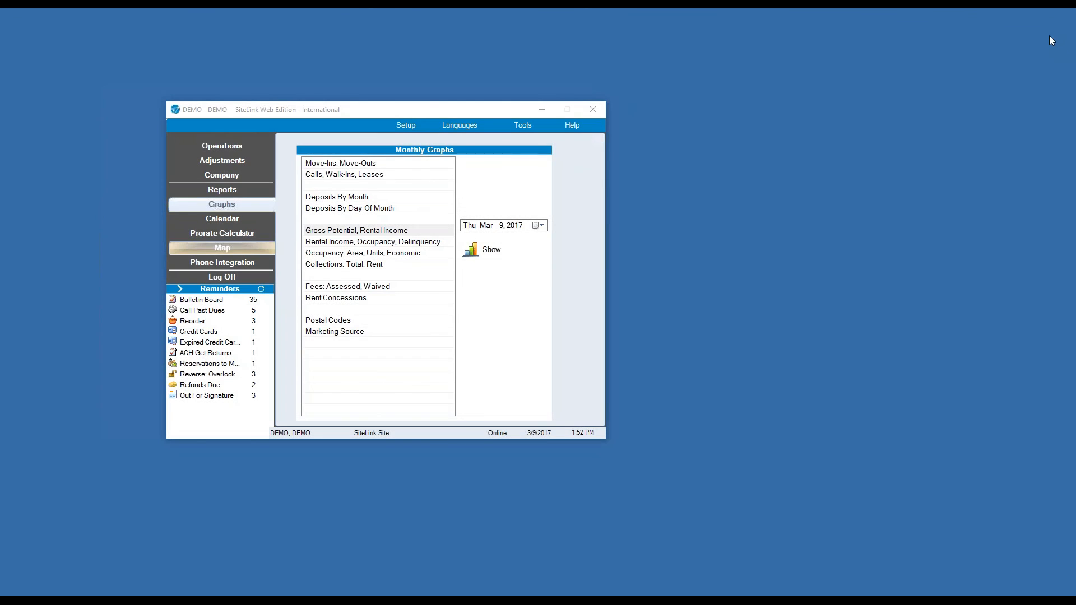
# Open the TeleTracker phone integration window, acknowledge its notice, and close it.
pyautogui.click(241, 267)
pyautogui.click(622, 388)
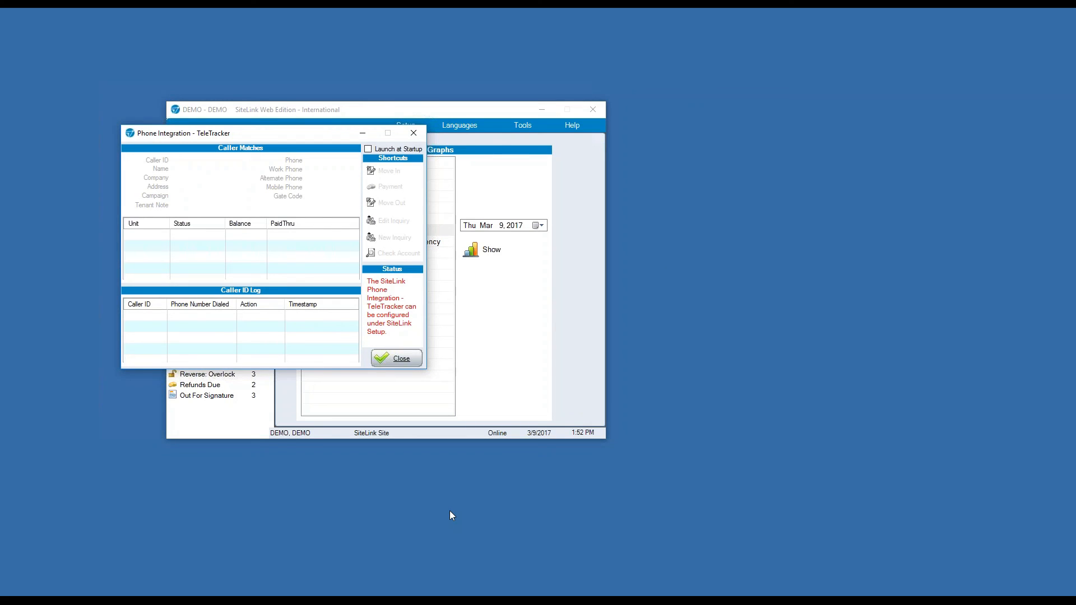
pyautogui.click(413, 133)
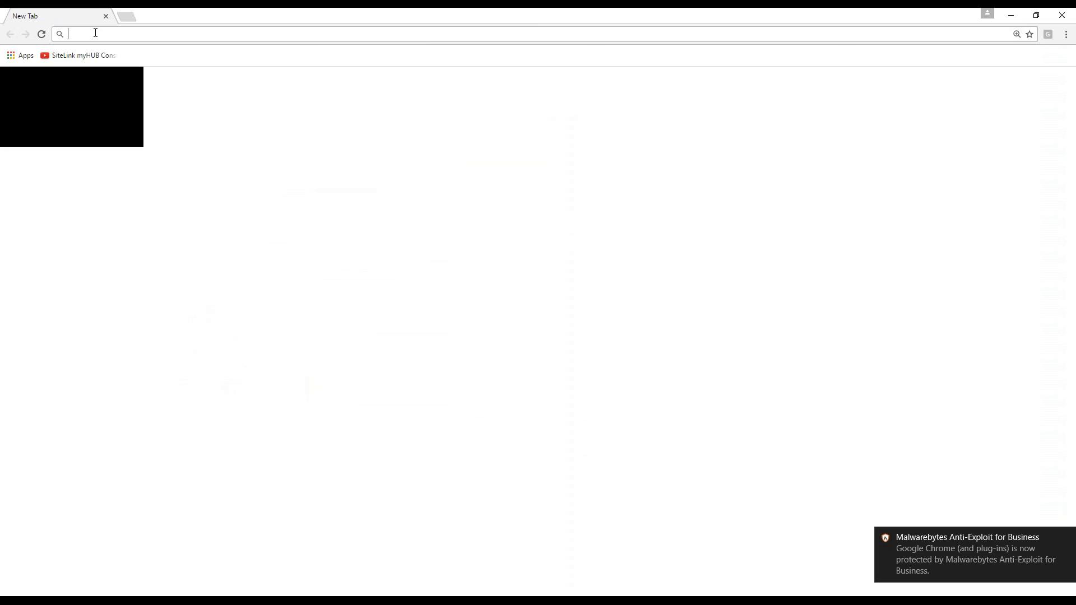
# Load the myhub.sitelink.com login page in Chrome's address bar.
pyautogui.write('my')
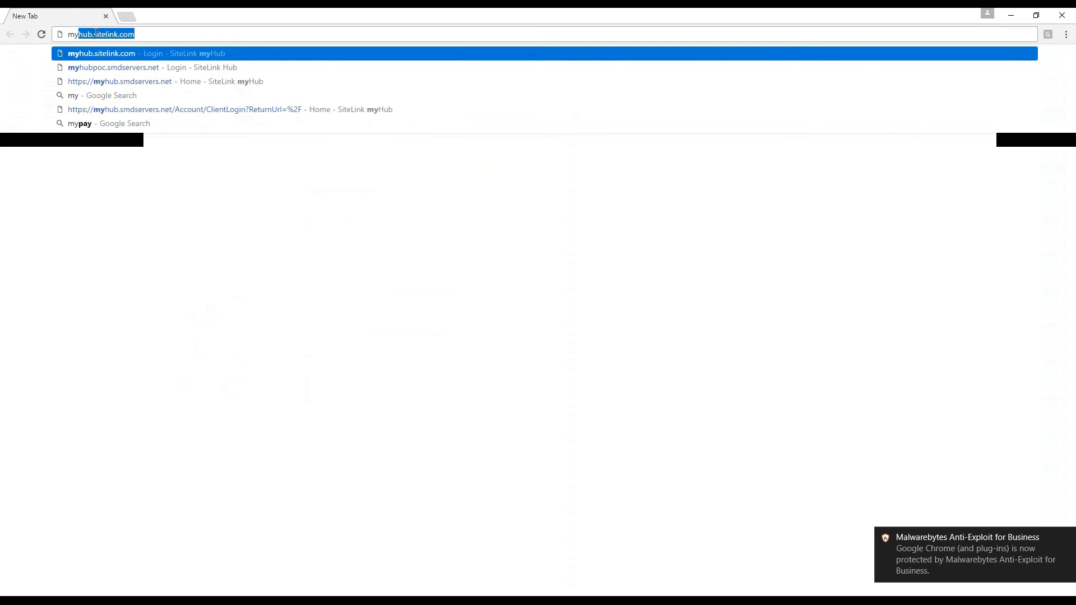
pyautogui.press('Right')
pyautogui.press('Return')
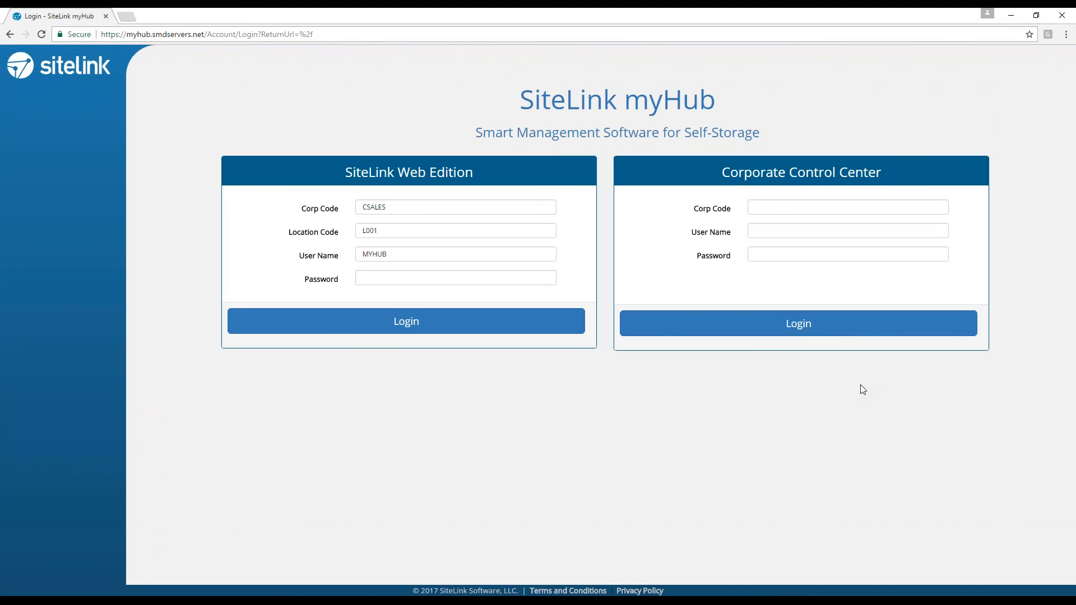
# Start a second tab with the myHub address, then discard that extra tab.
pyautogui.click(137, 13)
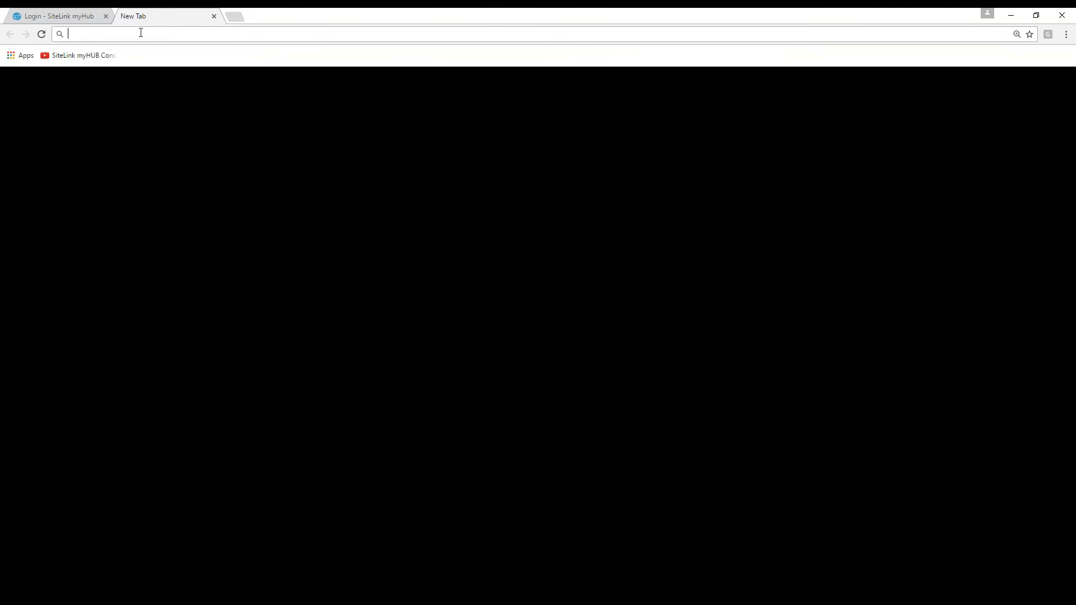
pyautogui.write('myhu')
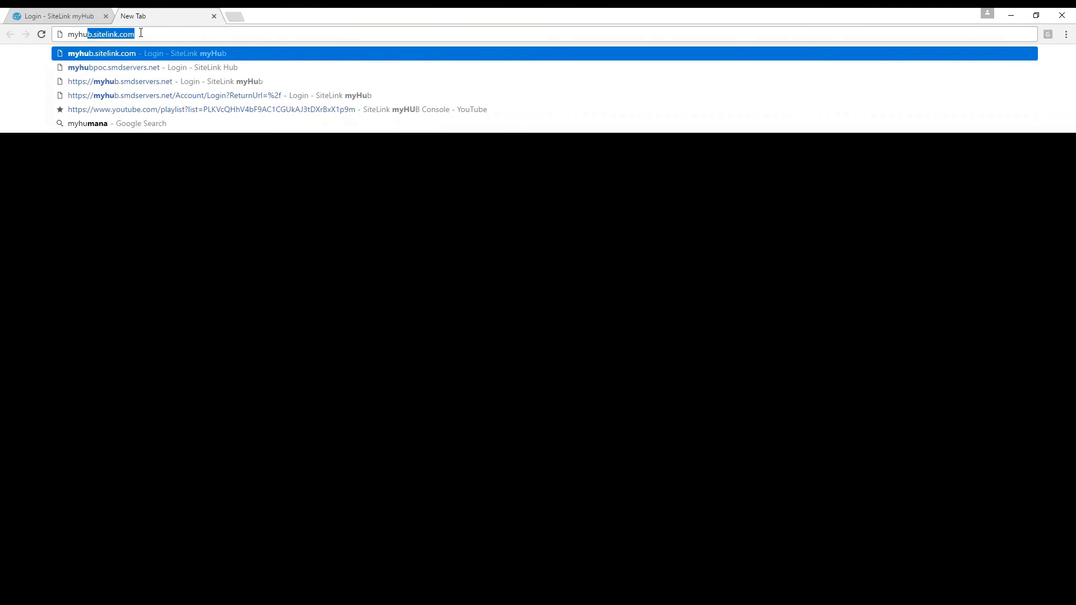
pyautogui.press('Right')
pyautogui.moveTo(179, 29); pyautogui.dragTo(27, 38)
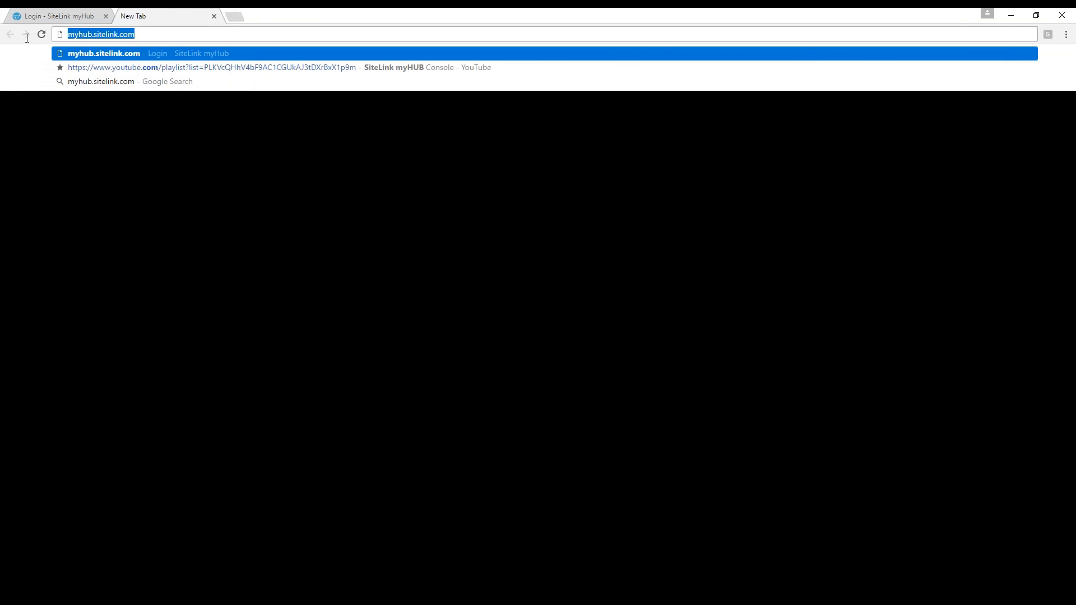
pyautogui.click(213, 16)
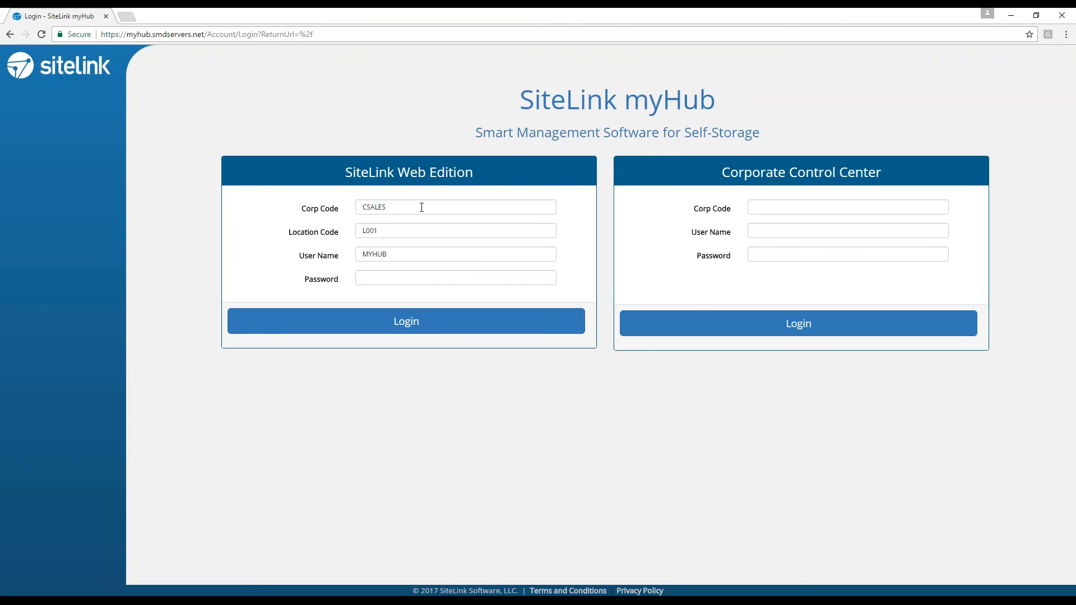
# Replace the user name, enter the account password, and log in to myHub.
pyautogui.doubleClick(386, 253)
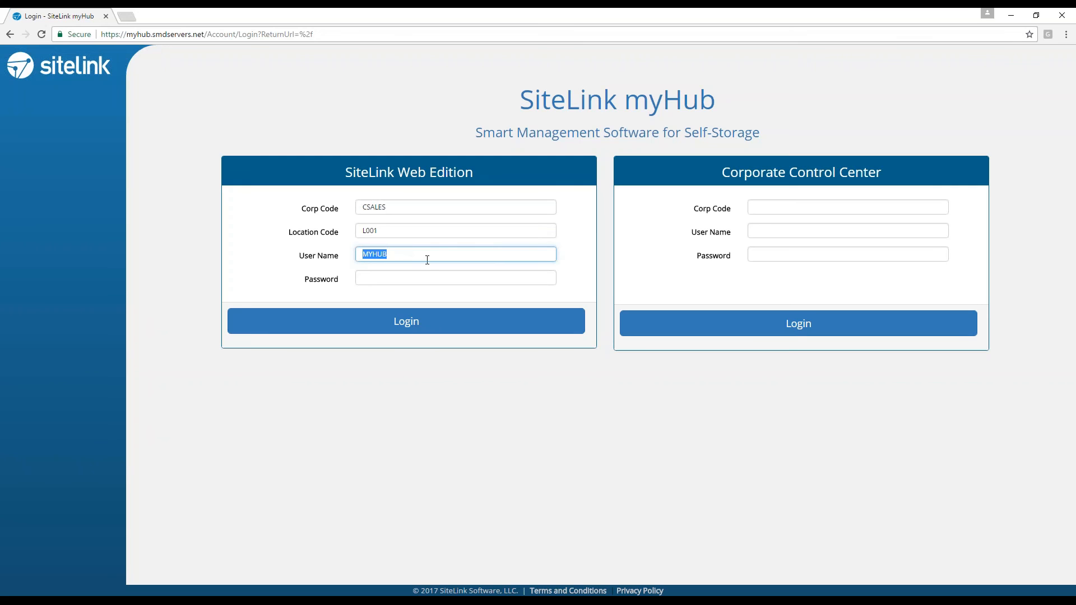
pyautogui.write('JAMES')
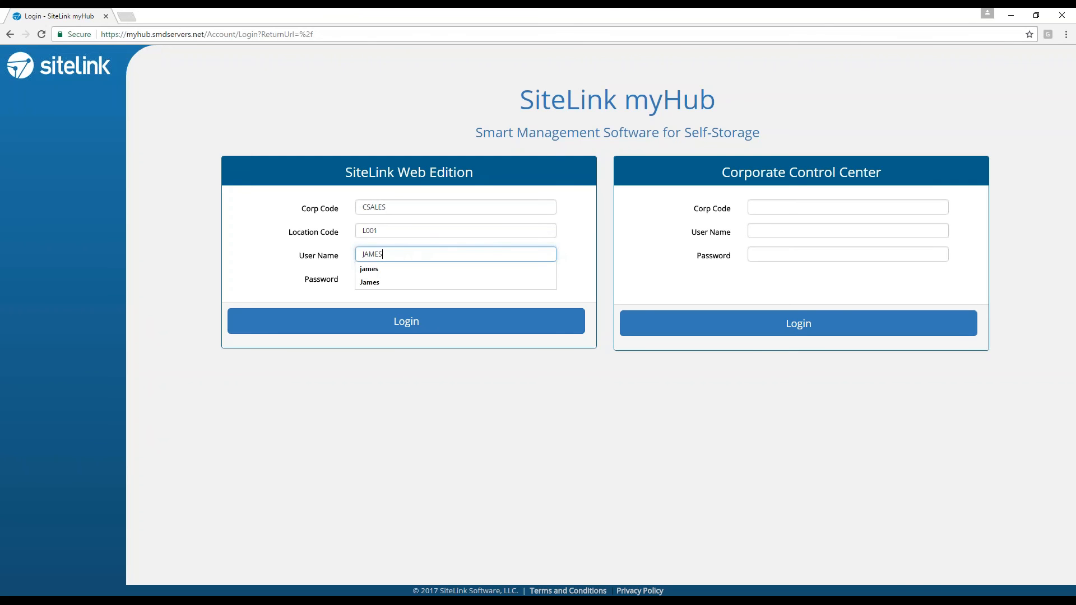
pyautogui.press('Tab')
pyautogui.write('•••••')
pyautogui.press('Return')
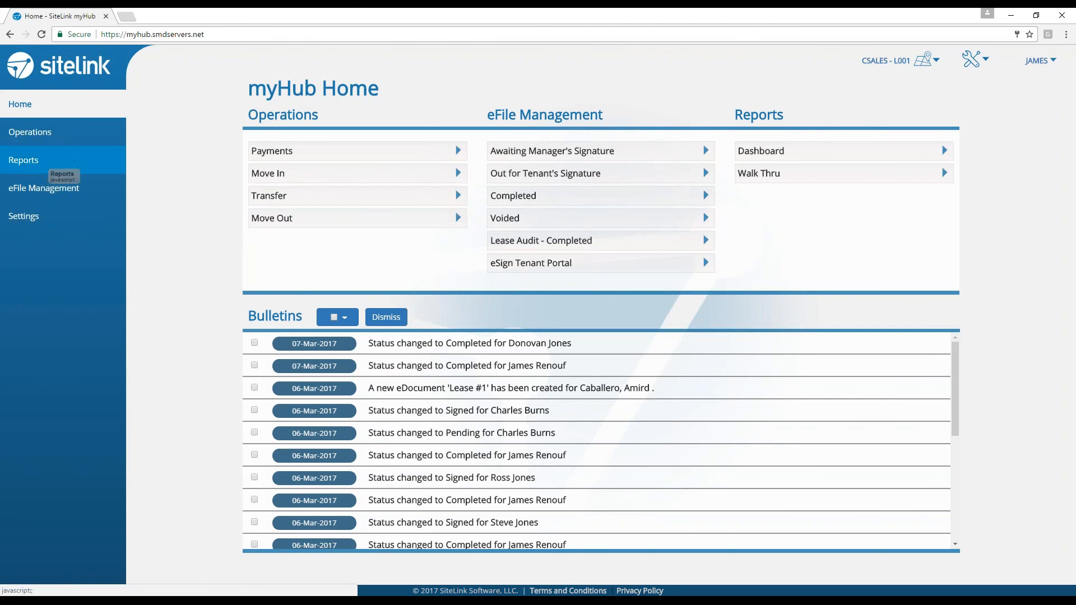
# Open the Walk Thru report from the Reports section.
pyautogui.click(57, 166)
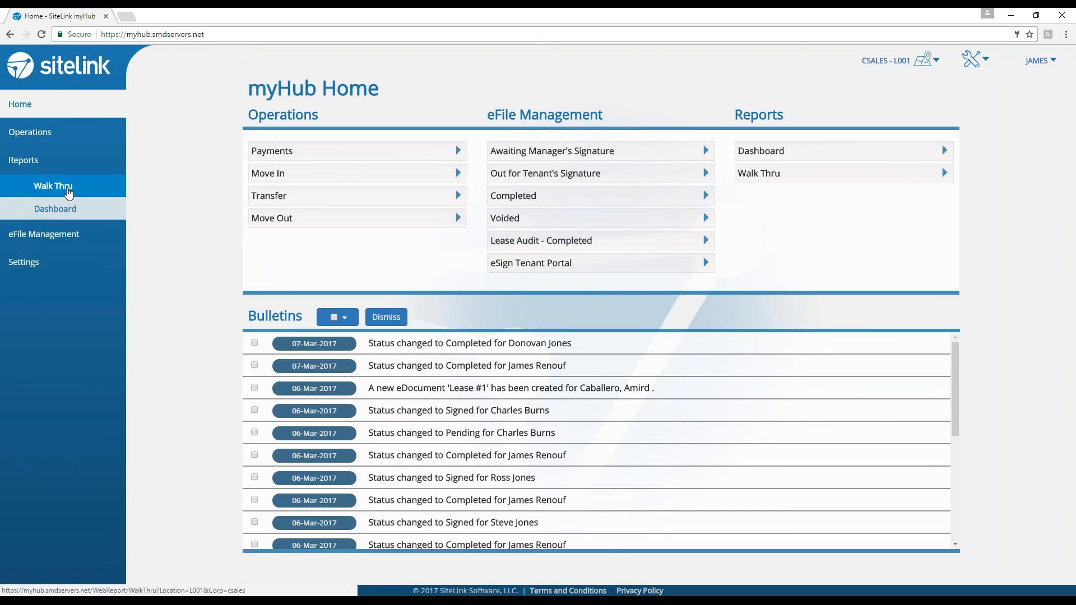
pyautogui.click(68, 192)
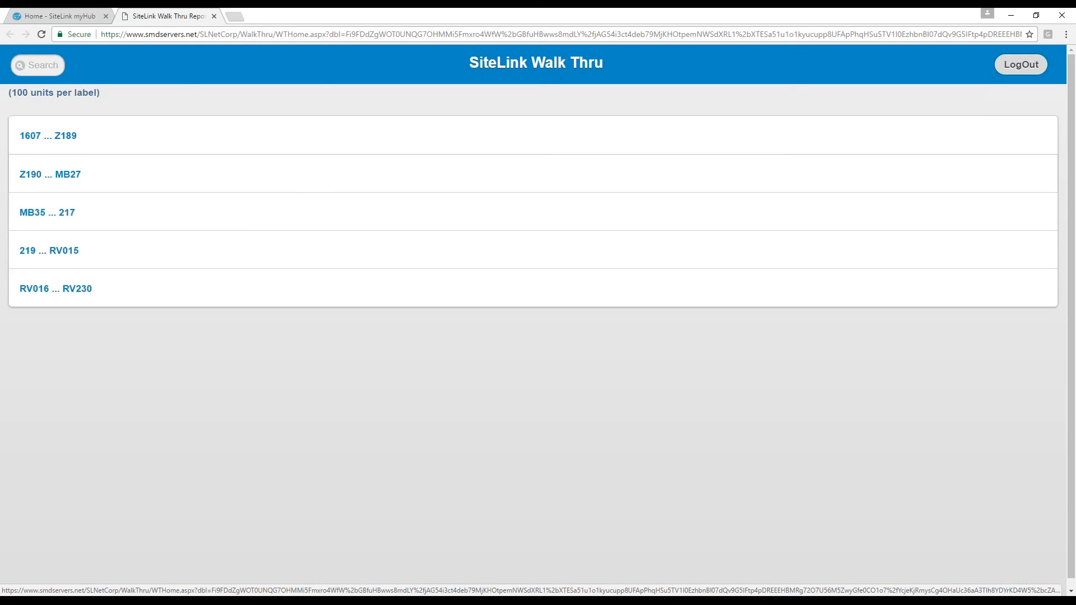
# In the 1607 ... Z189 range, open unit 1607 and turn on Over Lock.
pyautogui.click(78, 140)
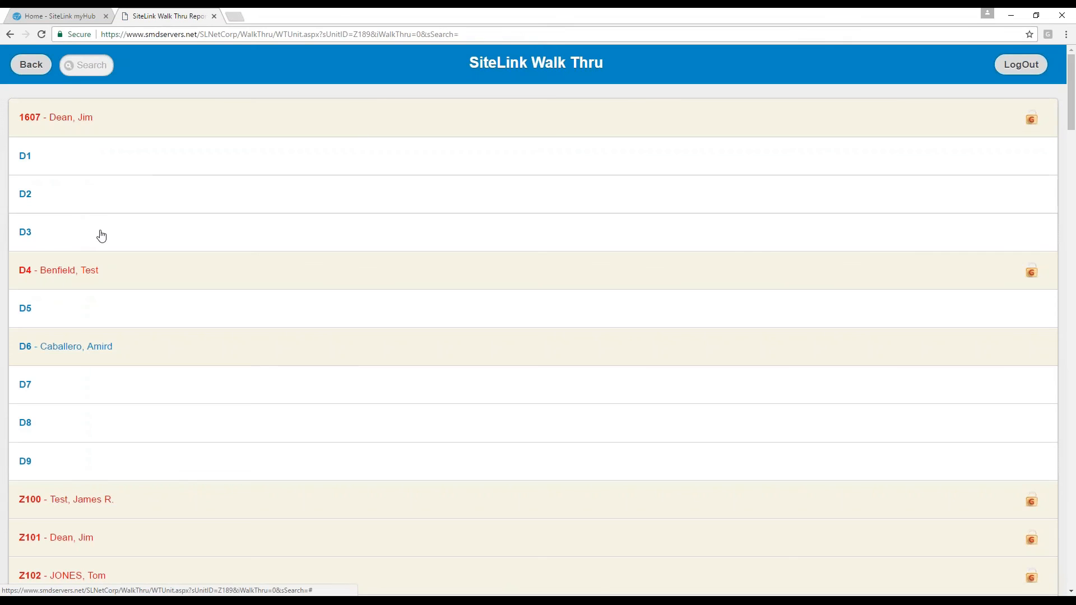
pyautogui.click(126, 127)
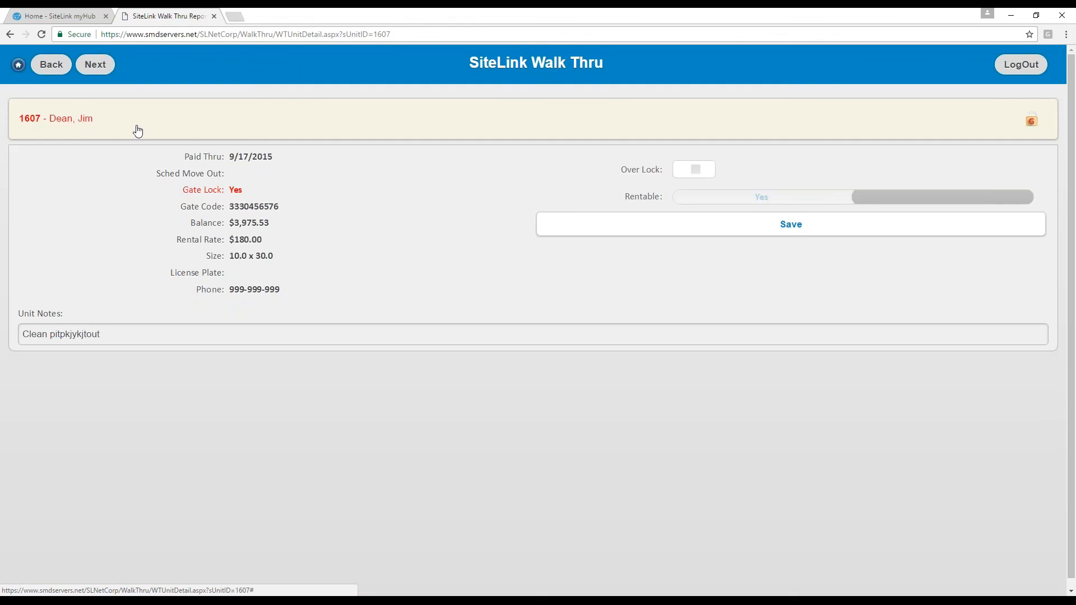
pyautogui.click(697, 171)
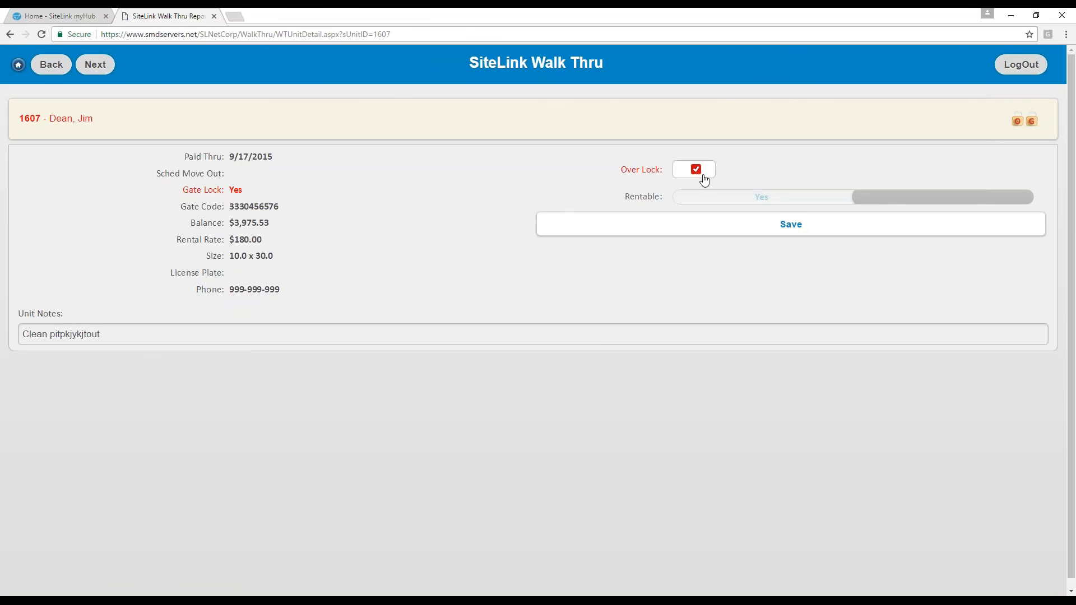